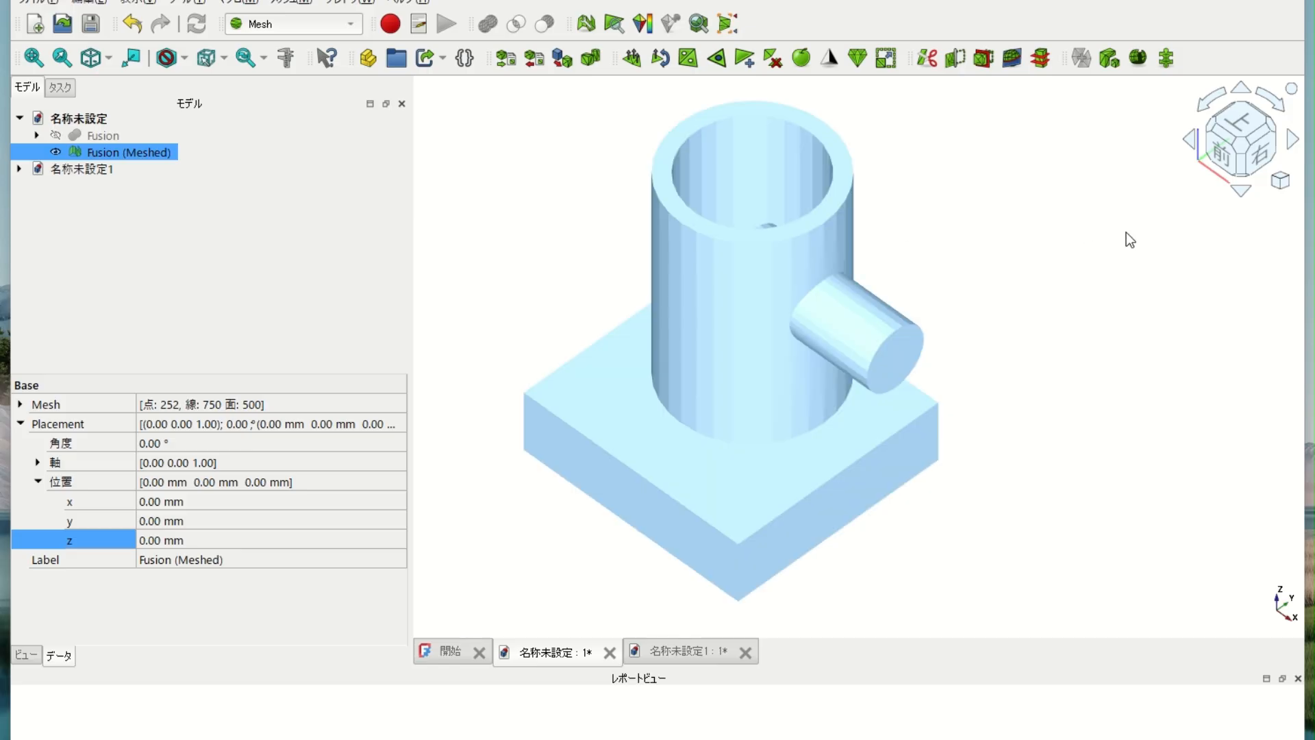
# - In the front view, cut away the mesh inside a triangular polygon around the side cylinder's free end, and undo the cut
pyautogui.click(1221, 155)
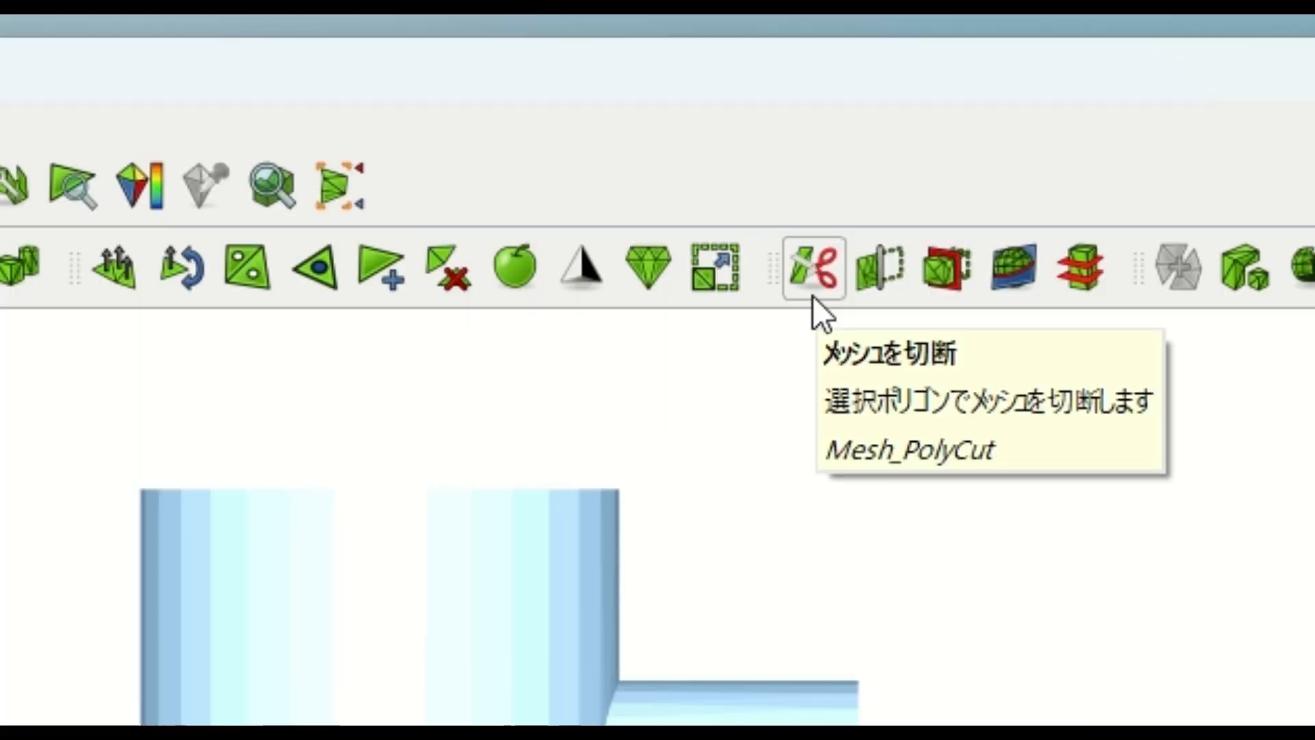
pyautogui.click(813, 293)
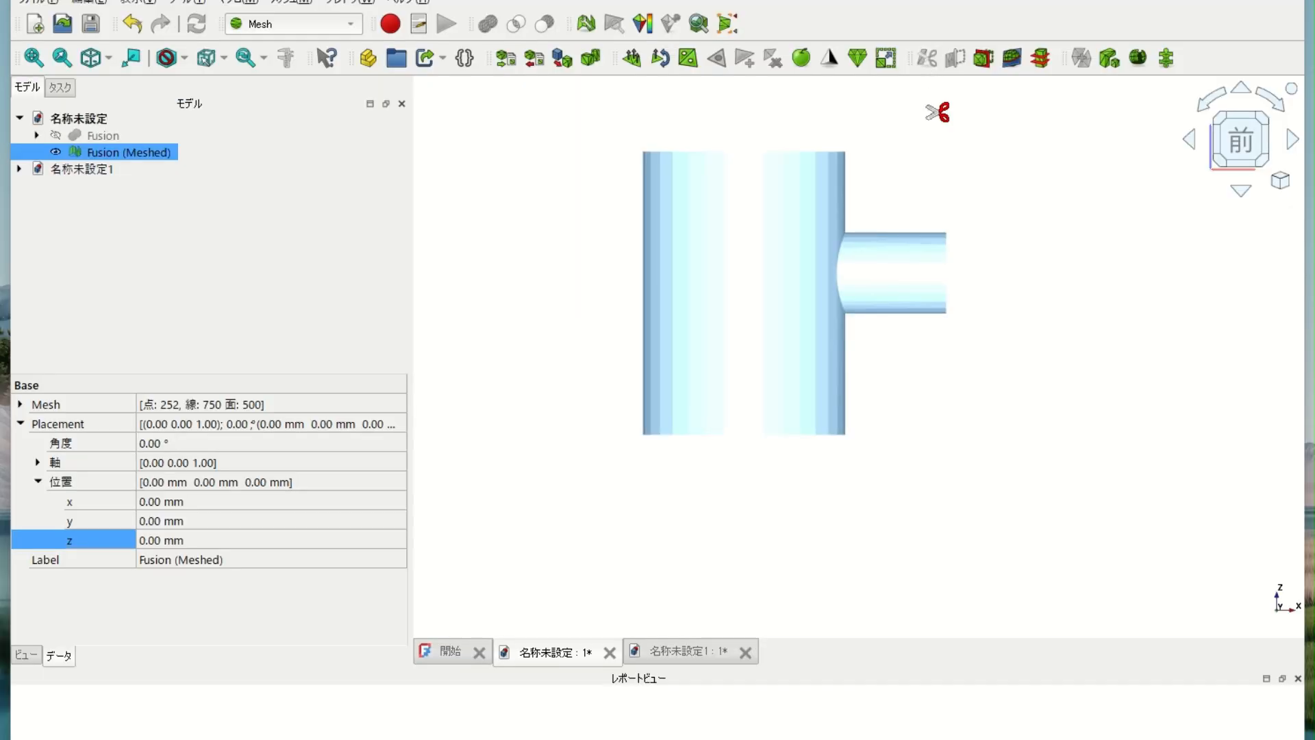
pyautogui.click(918, 180)
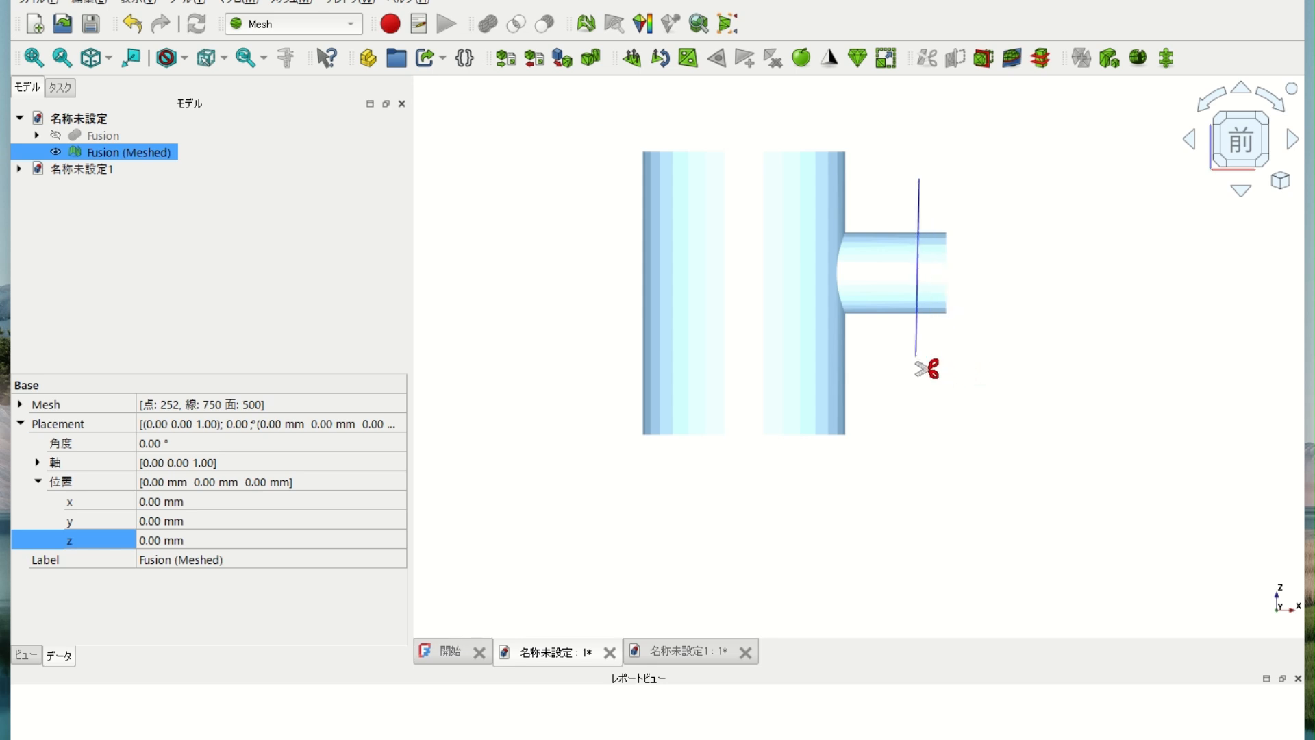
pyautogui.click(916, 354)
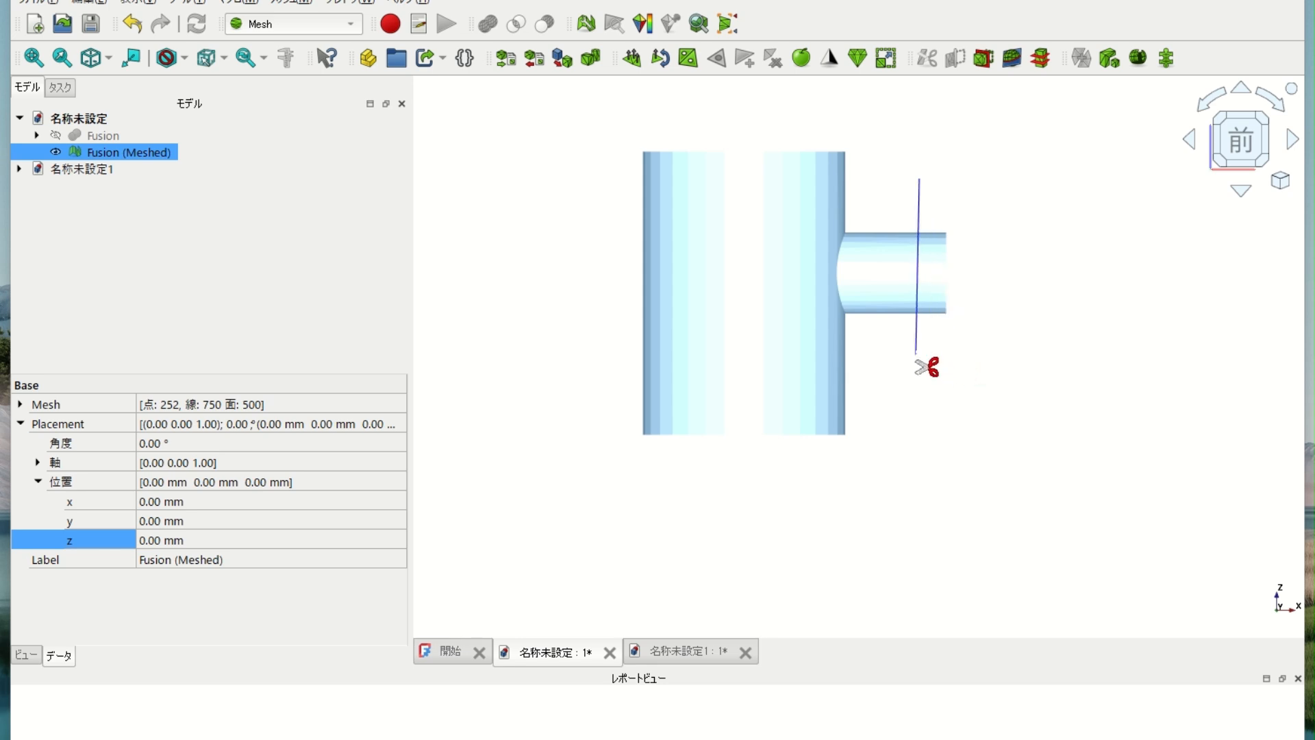
pyautogui.rightClick(1018, 284)
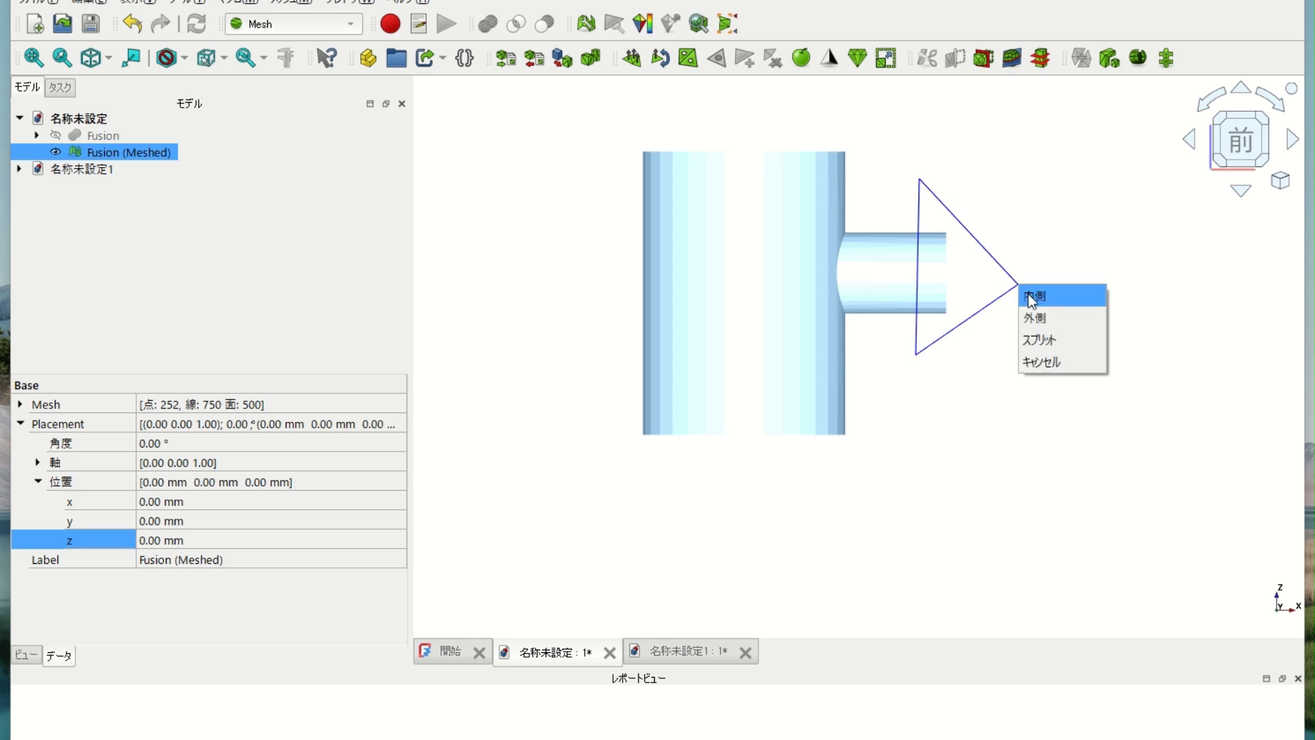
pyautogui.click(1033, 299)
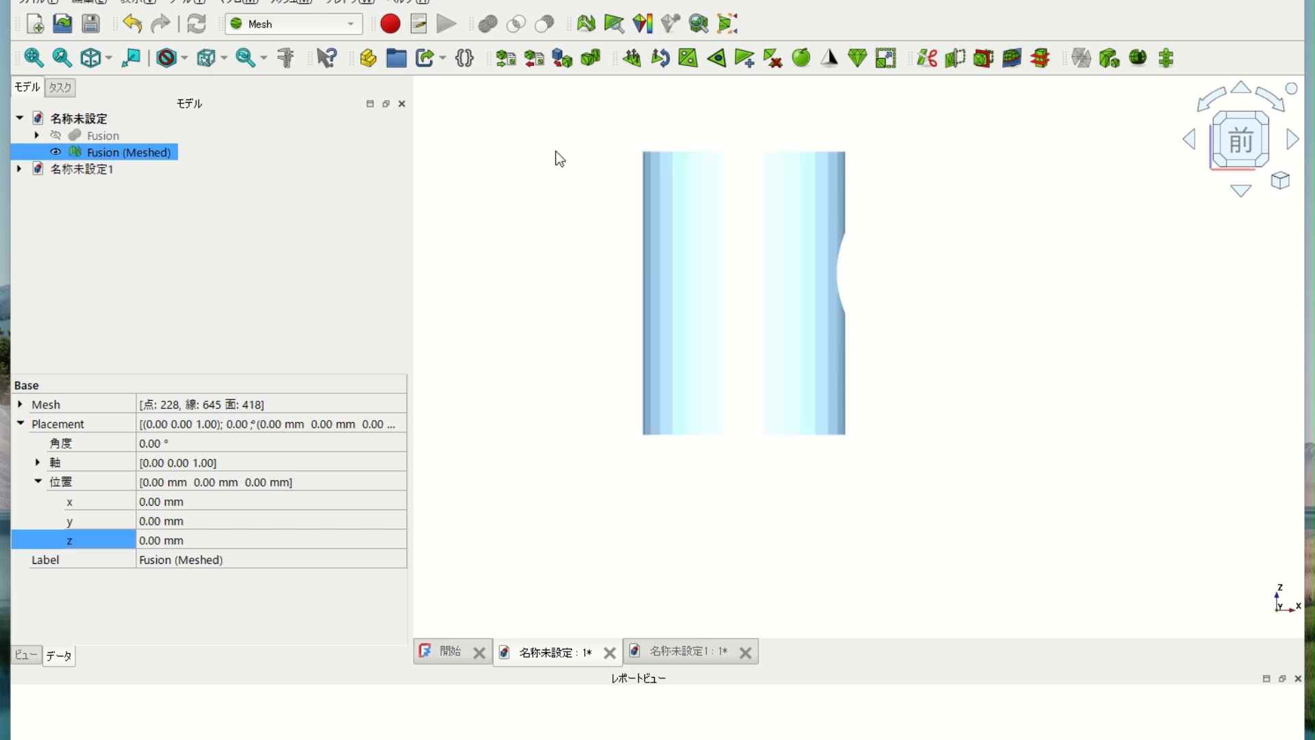
pyautogui.click(136, 27)
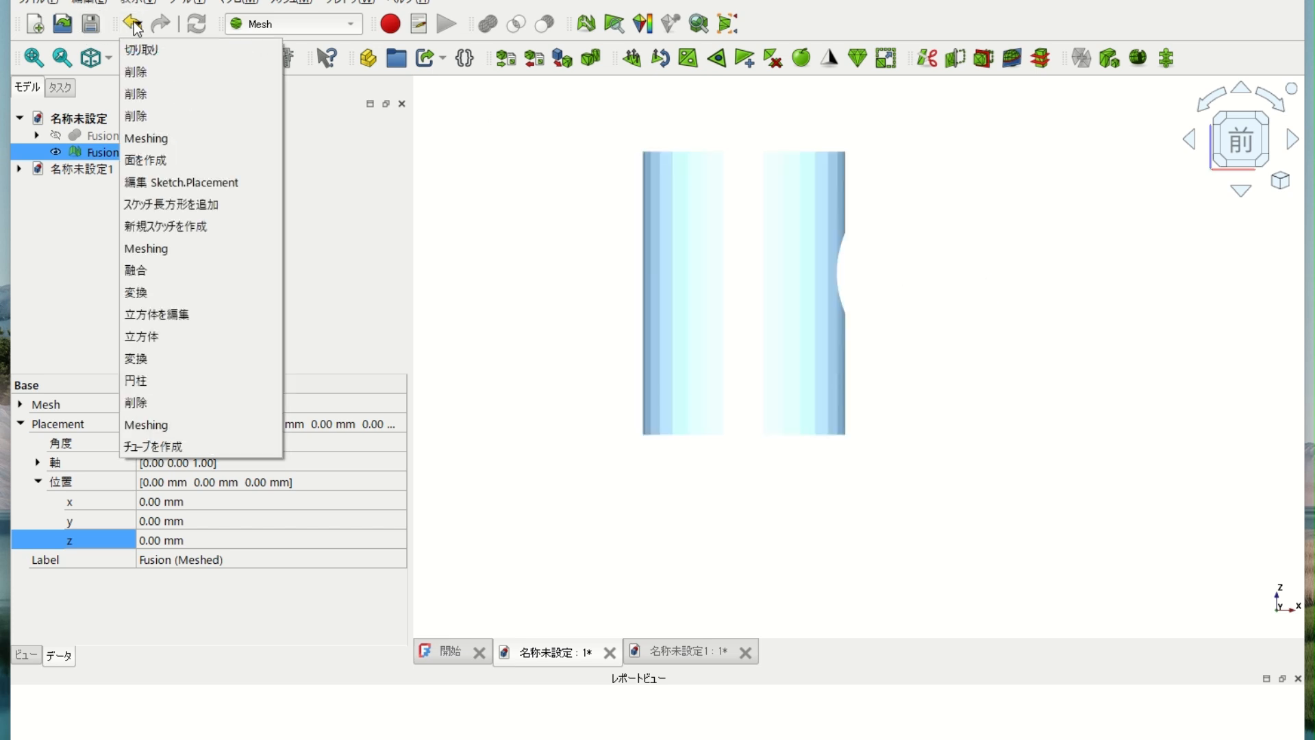
pyautogui.click(137, 49)
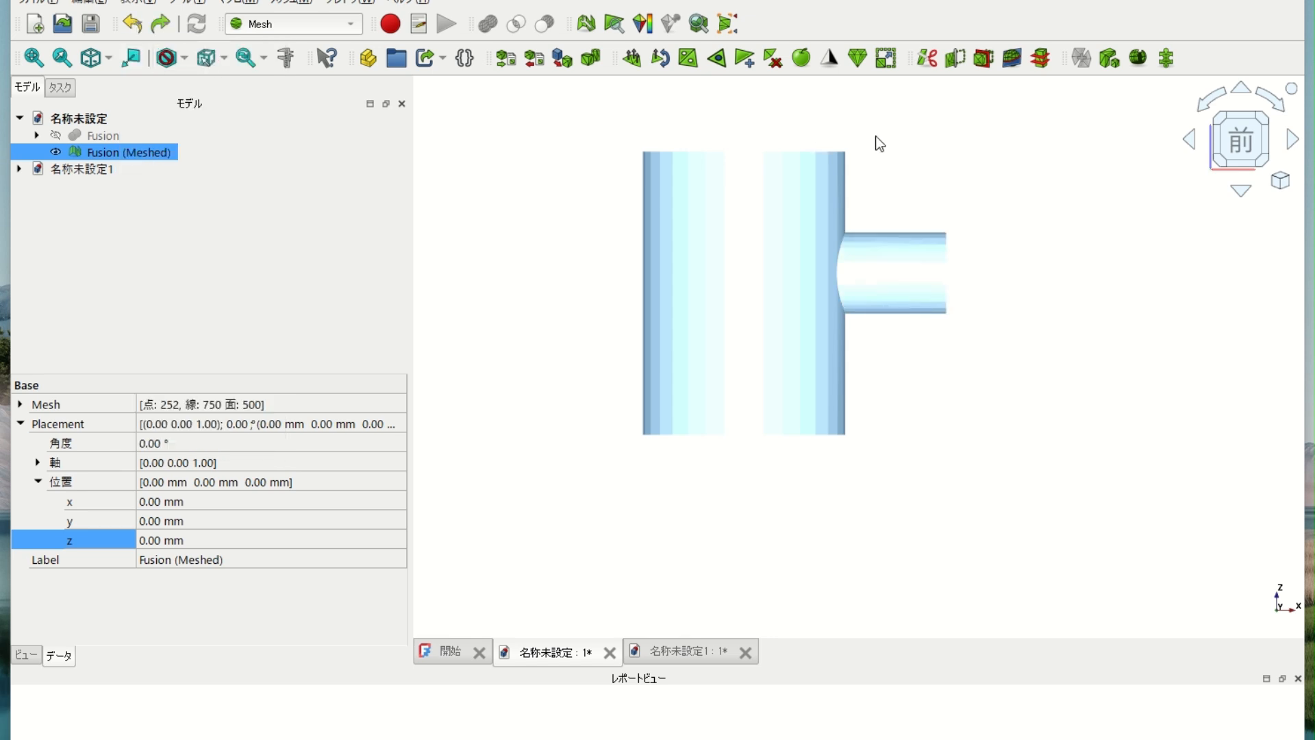
# - Cut away the mesh outside a four-sided polygon around the side cylinder's free end, and undo the cut
pyautogui.click(931, 62)
pyautogui.click(891, 198)
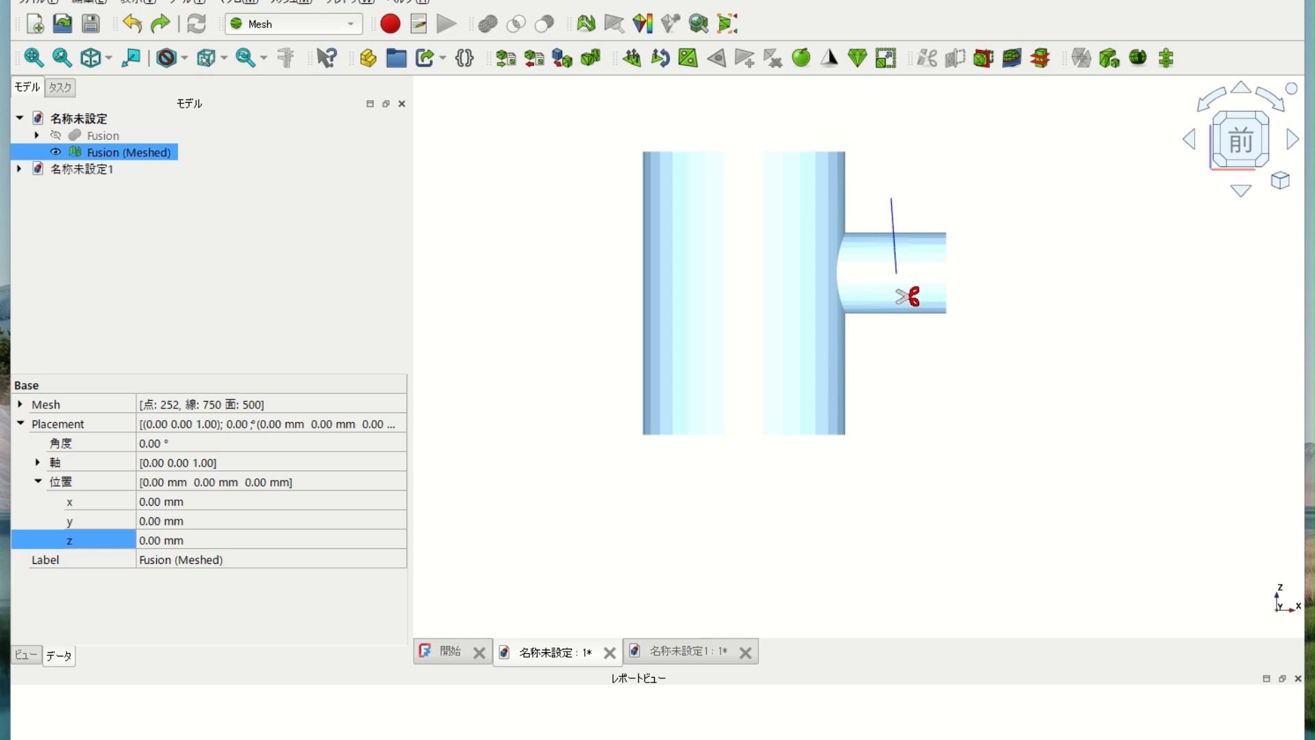
pyautogui.click(891, 340)
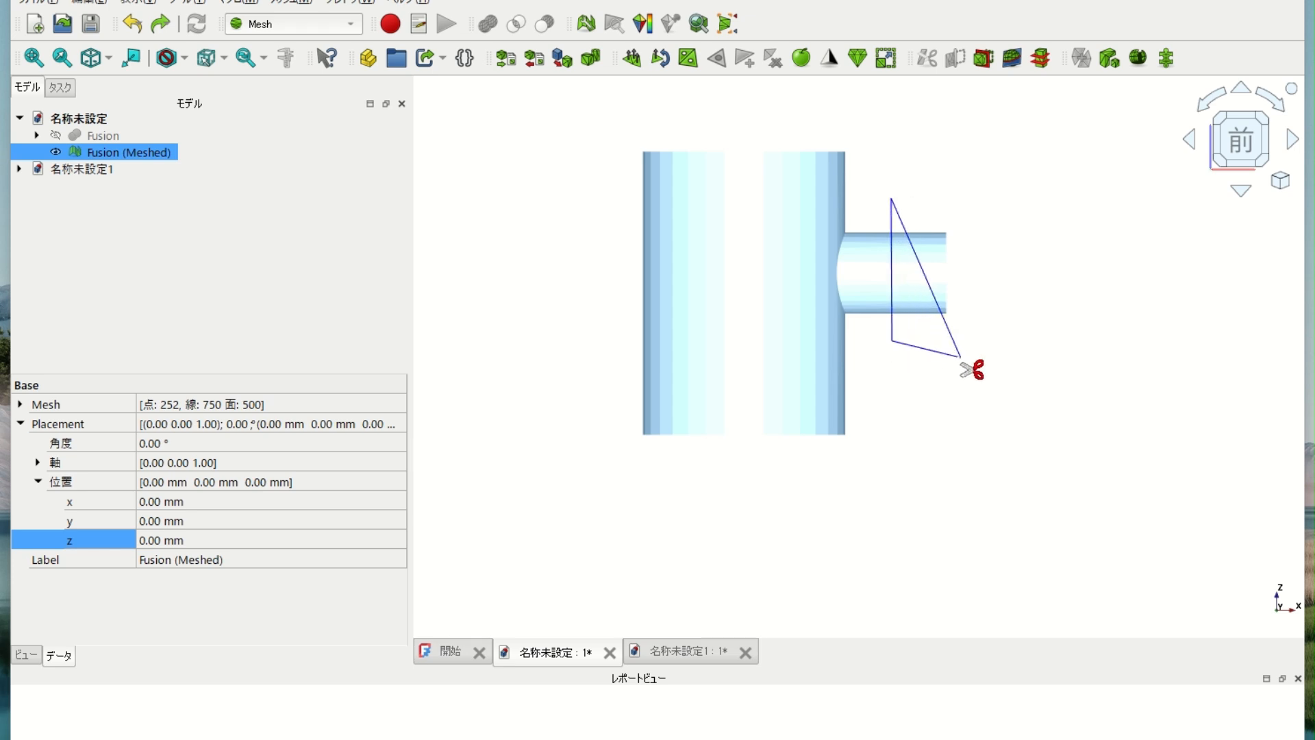
pyautogui.click(1007, 327)
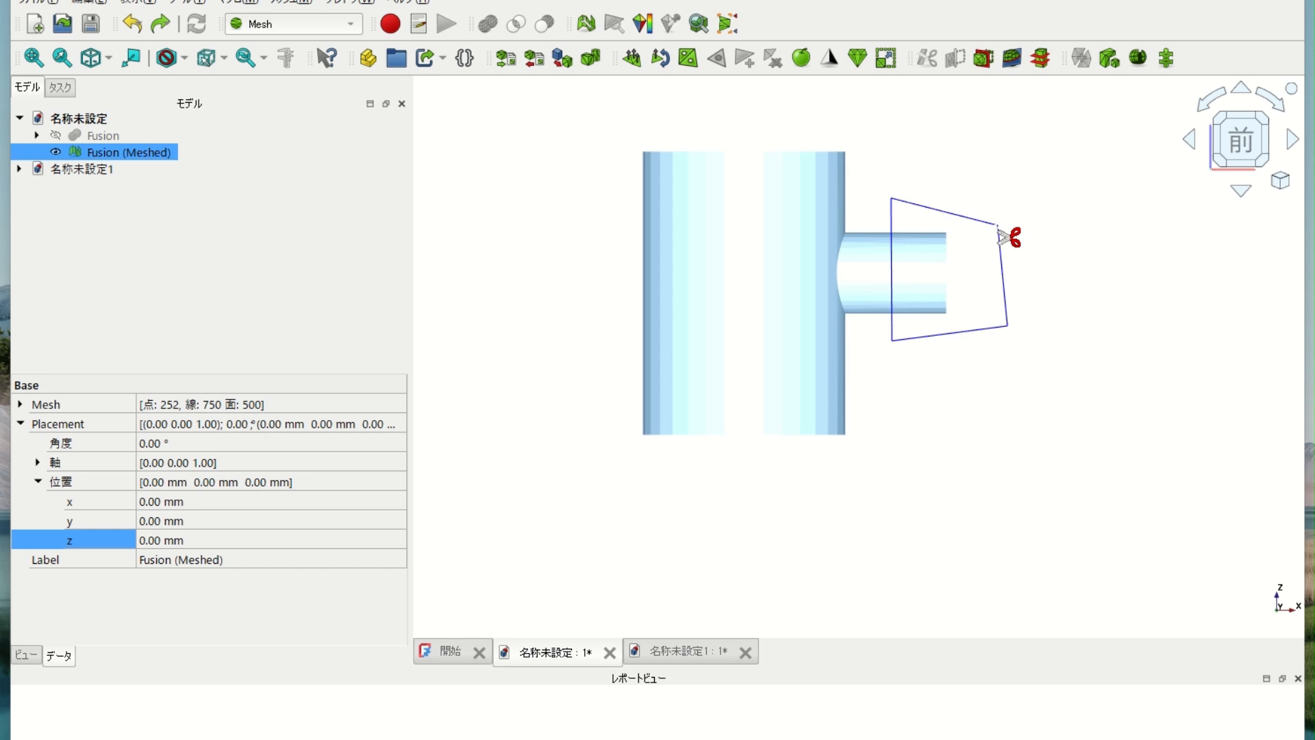
pyautogui.rightClick(998, 226)
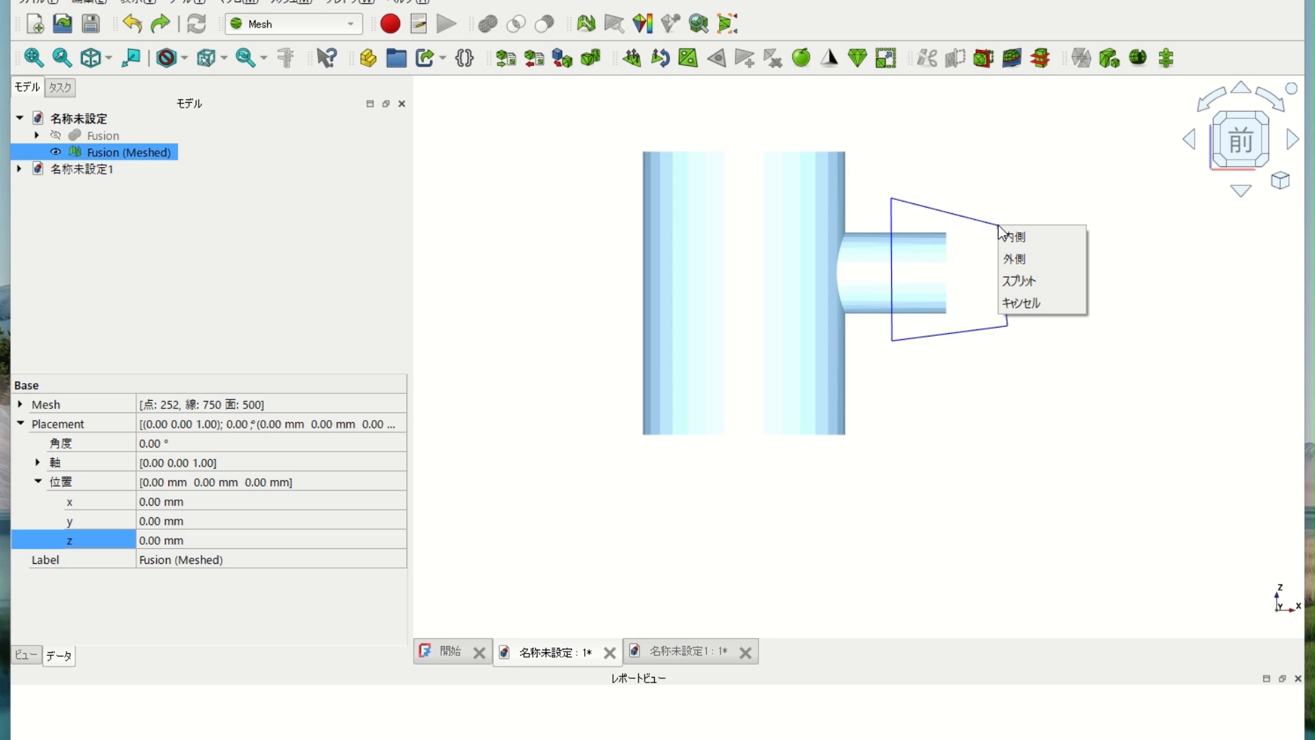
pyautogui.click(1051, 261)
pyautogui.click(136, 28)
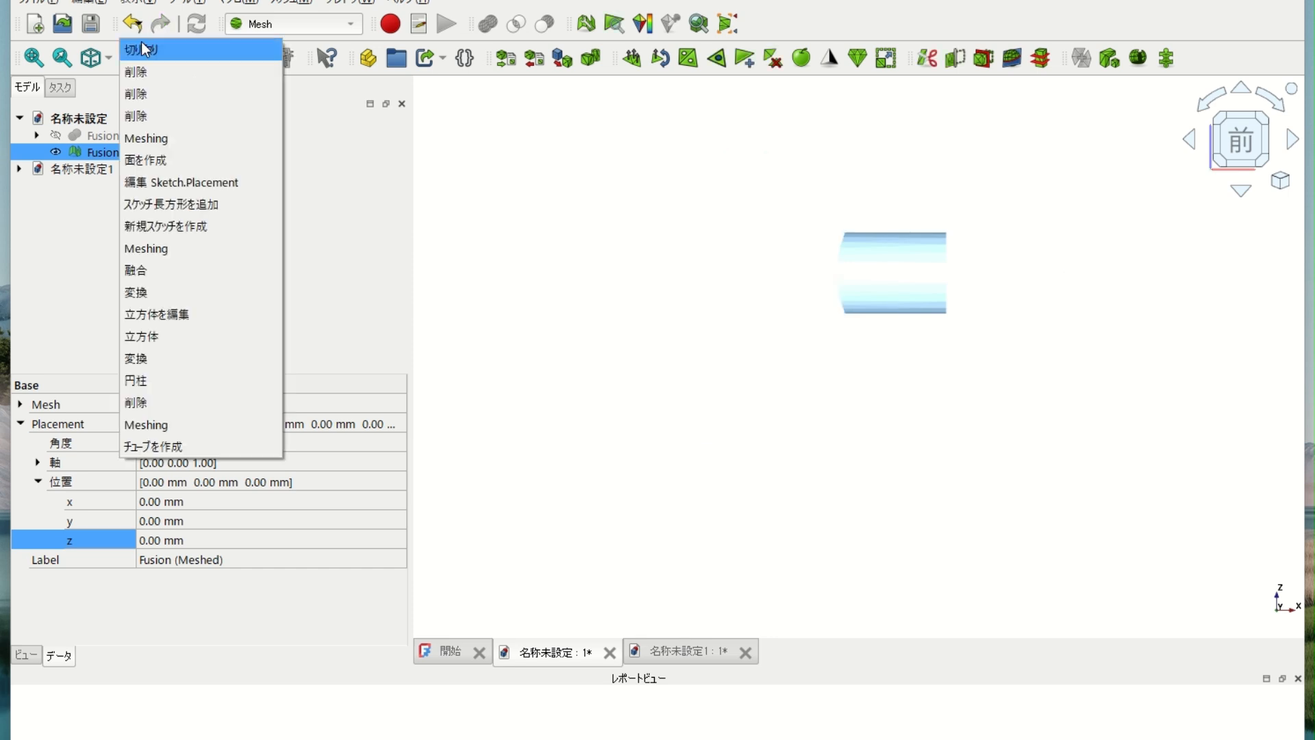
pyautogui.click(143, 49)
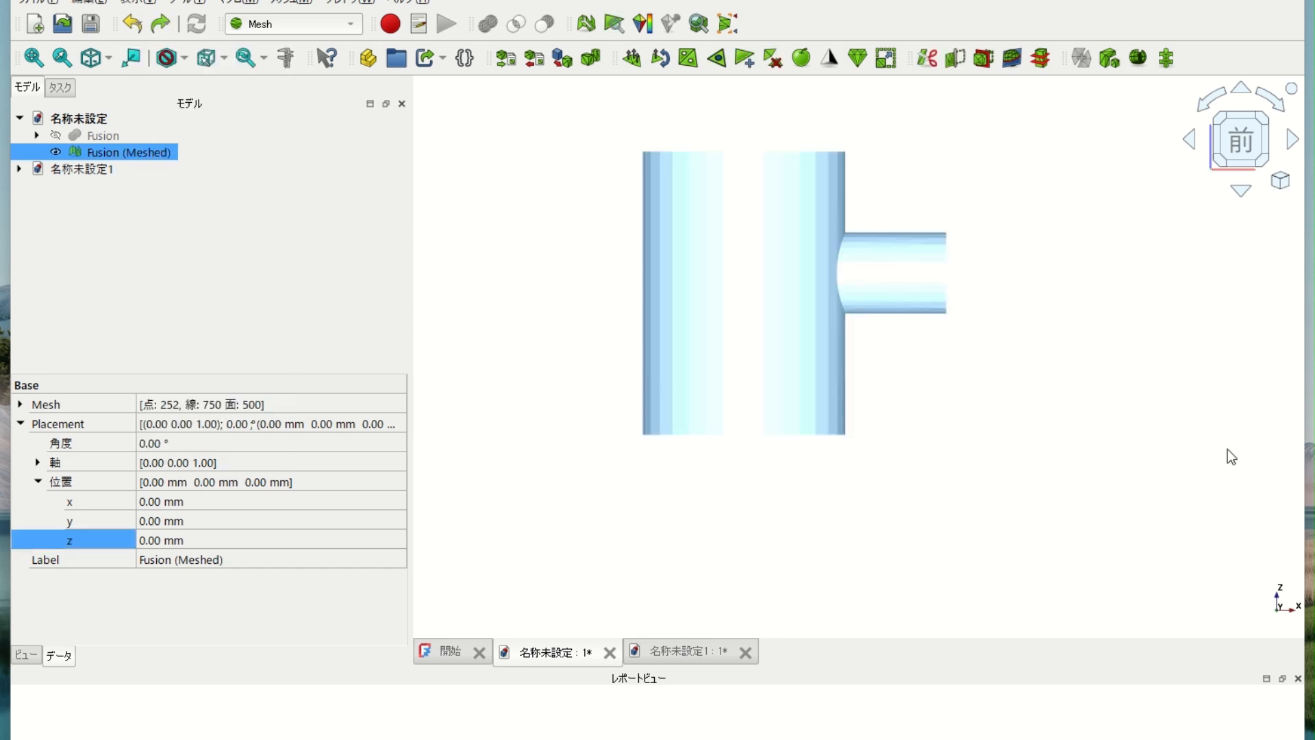
# - Cut Fusion (Meshed) with a slanted triangular polygon around the side cylinder's free end, using the split option
pyautogui.click(1148, 446)
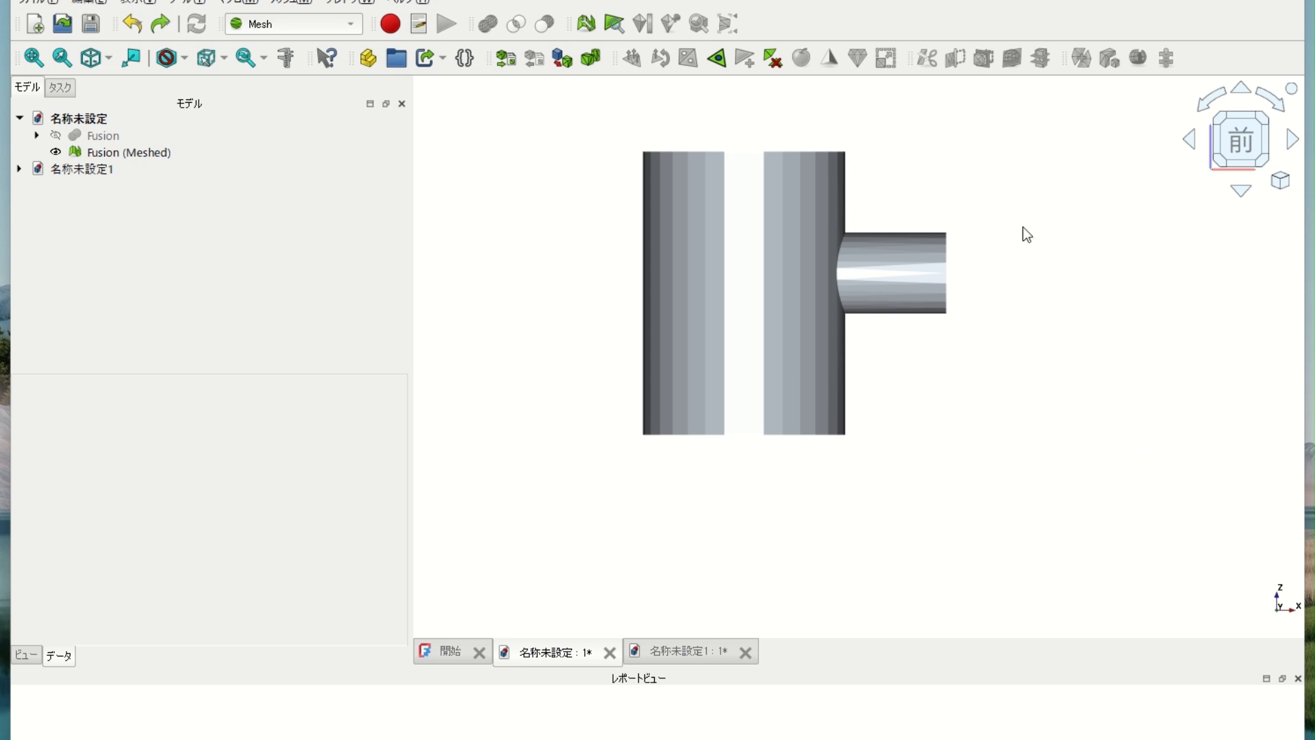
pyautogui.click(839, 267)
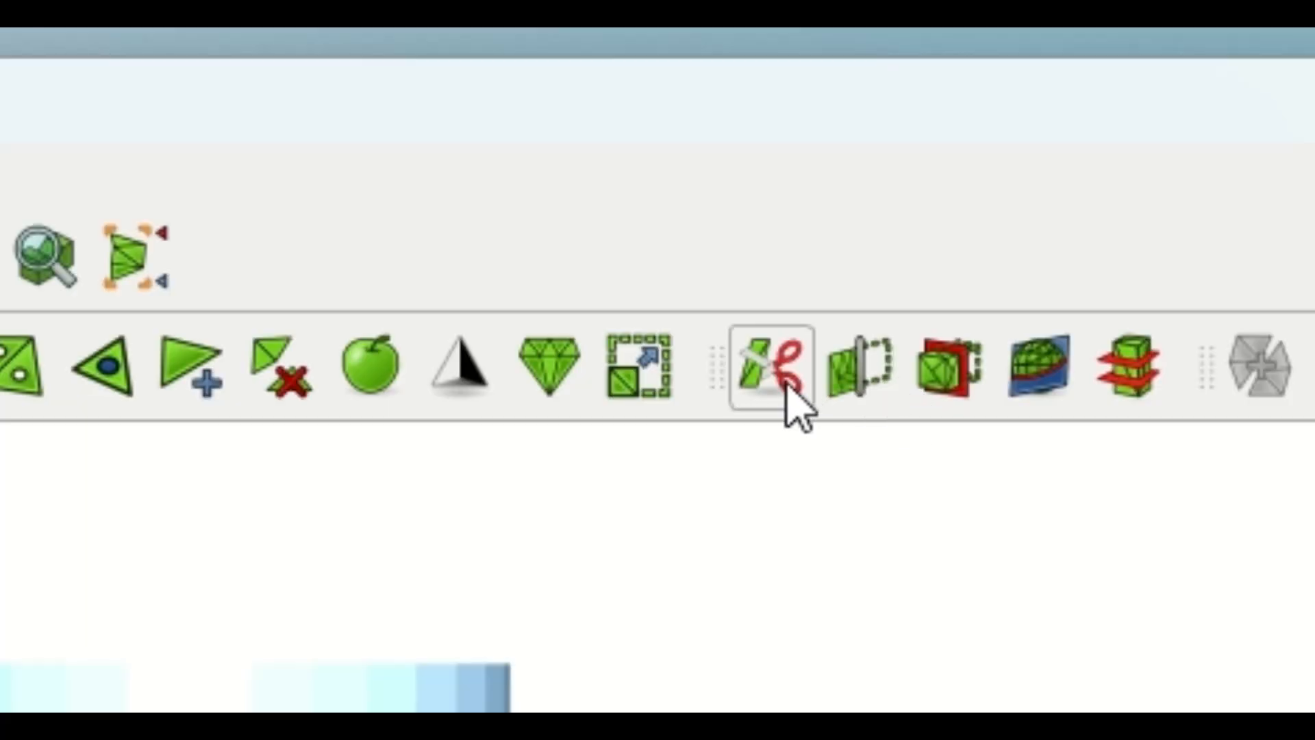
pyautogui.click(788, 370)
pyautogui.click(926, 178)
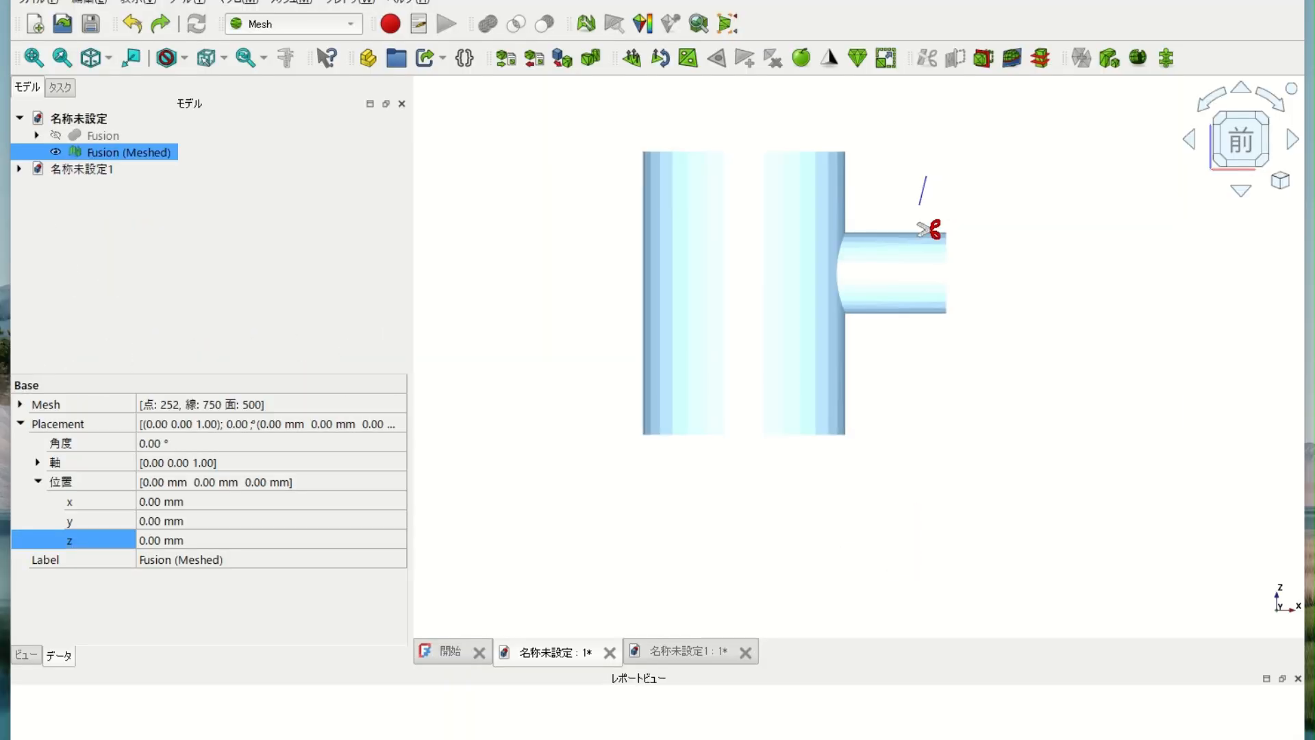
pyautogui.click(892, 363)
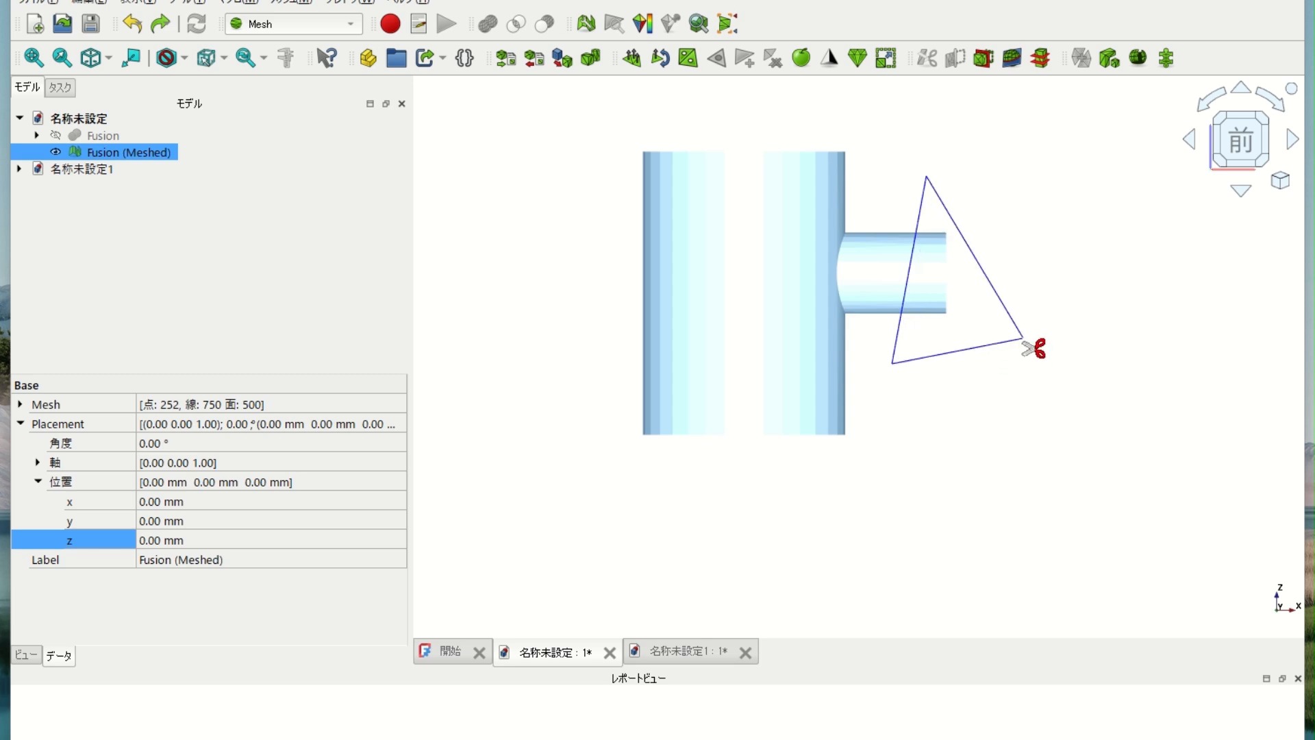
pyautogui.rightClick(1019, 302)
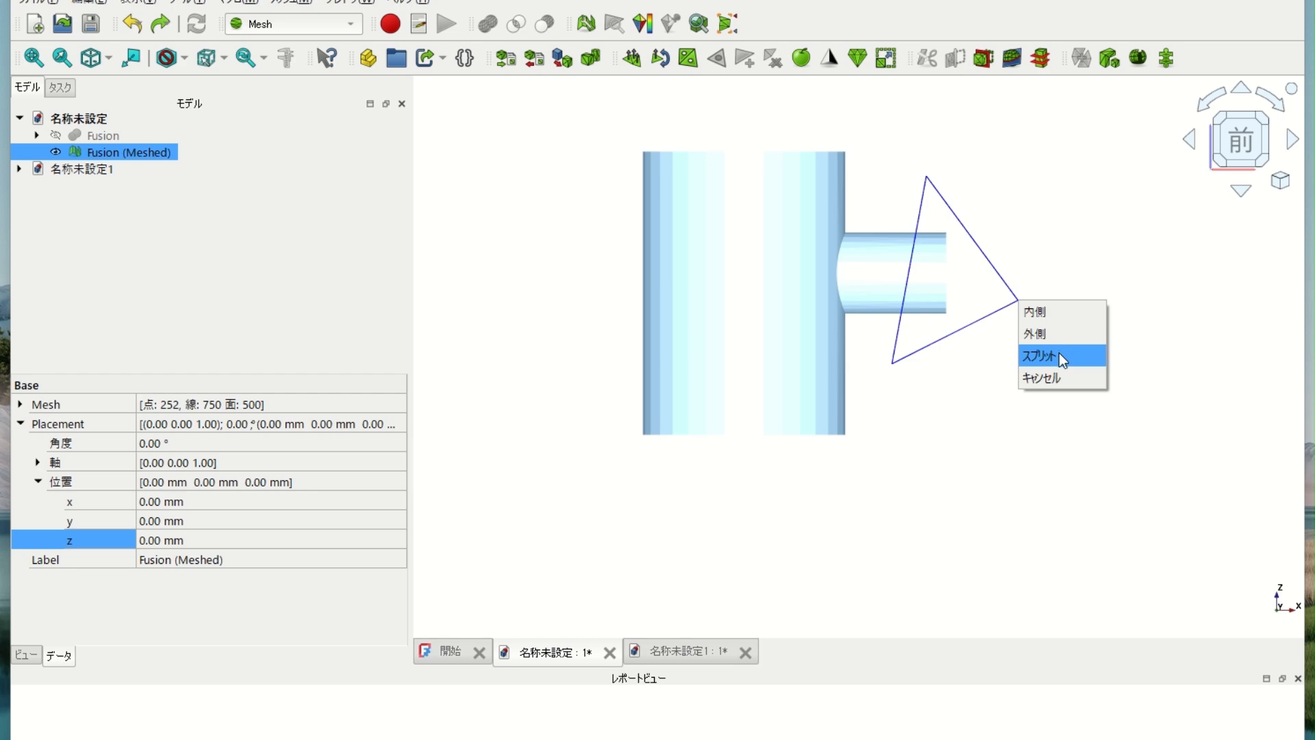
pyautogui.click(1059, 352)
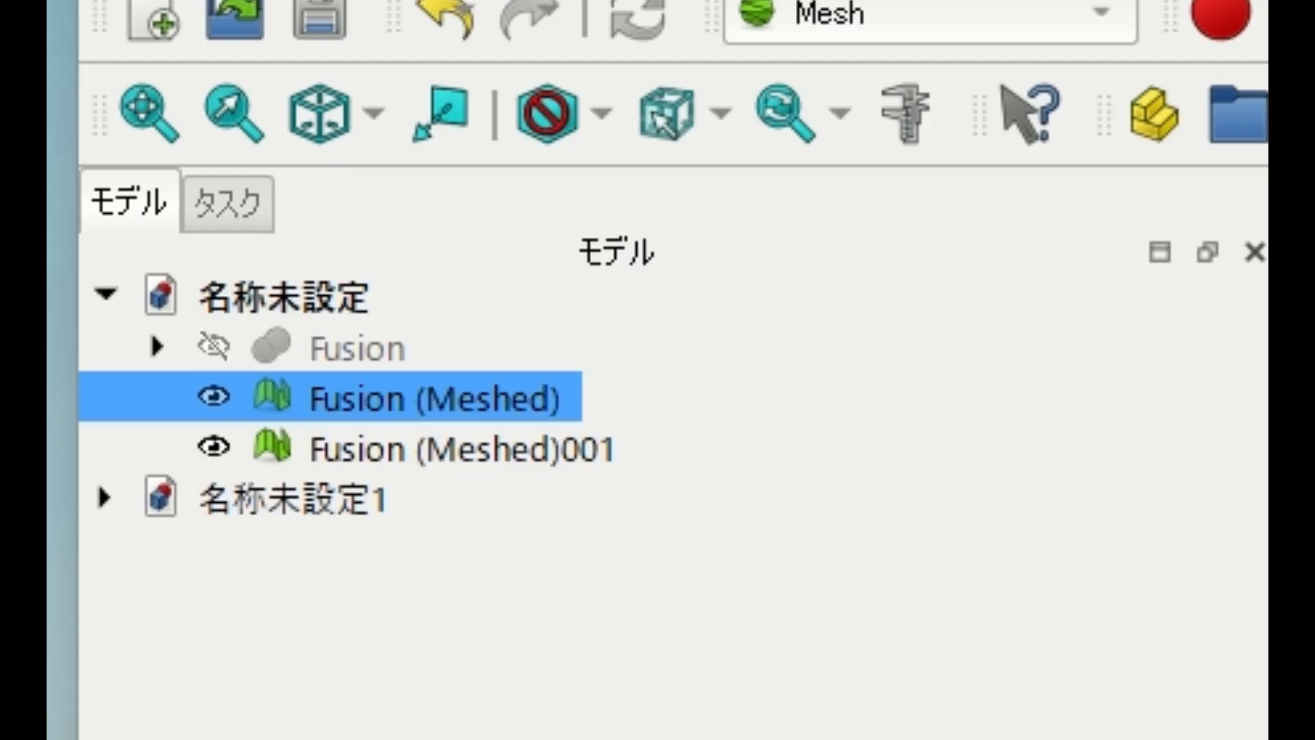
# - Transform the split-off side cylinder mesh, moving it outward along the X axis away from the tube
pyautogui.keyDown('ctrl'); pyautogui.click(537, 446); pyautogui.keyUp('ctrl')
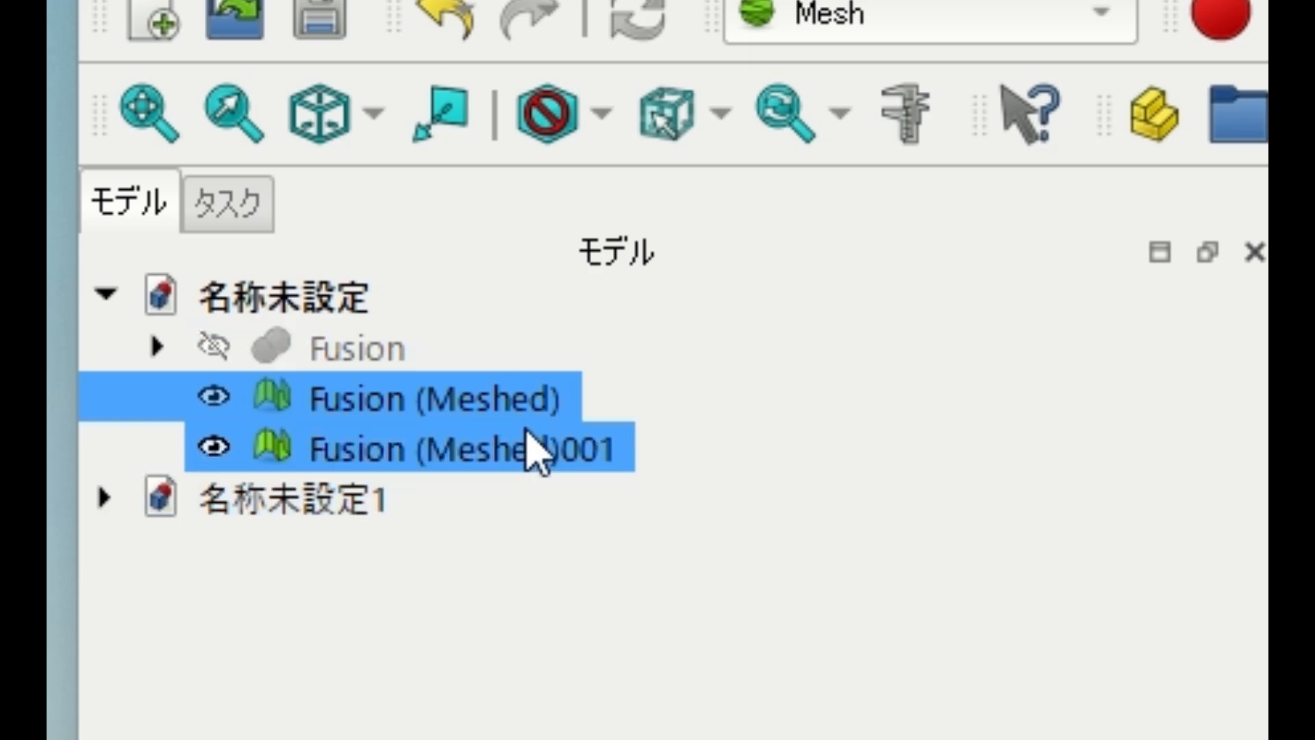
pyautogui.click(510, 401)
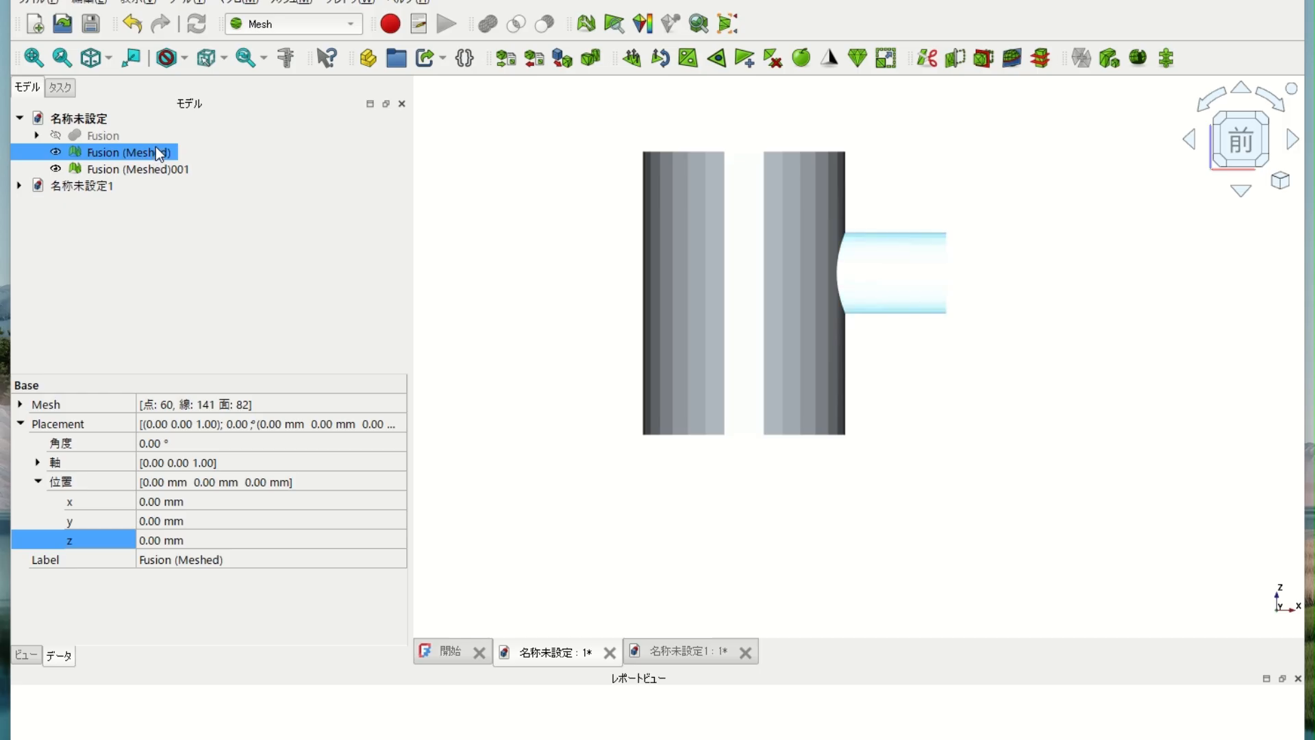
pyautogui.rightClick(156, 150)
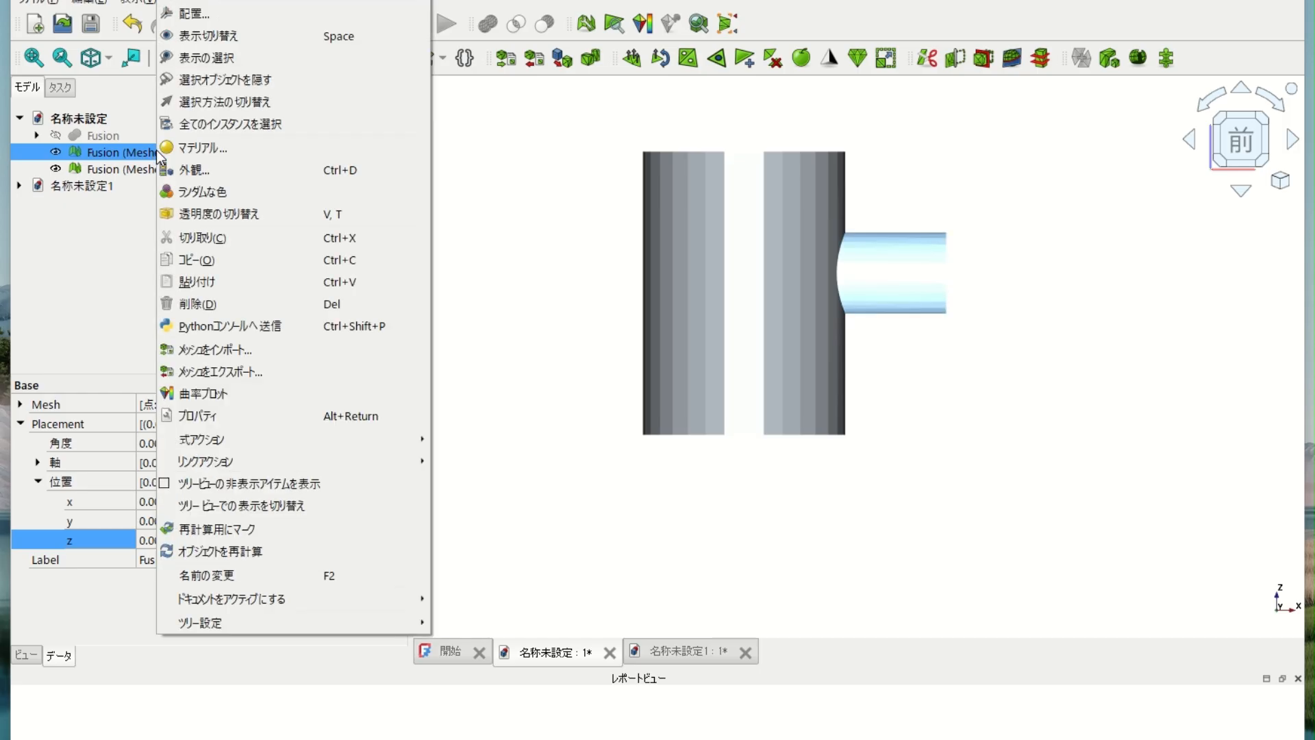
pyautogui.click(194, 13)
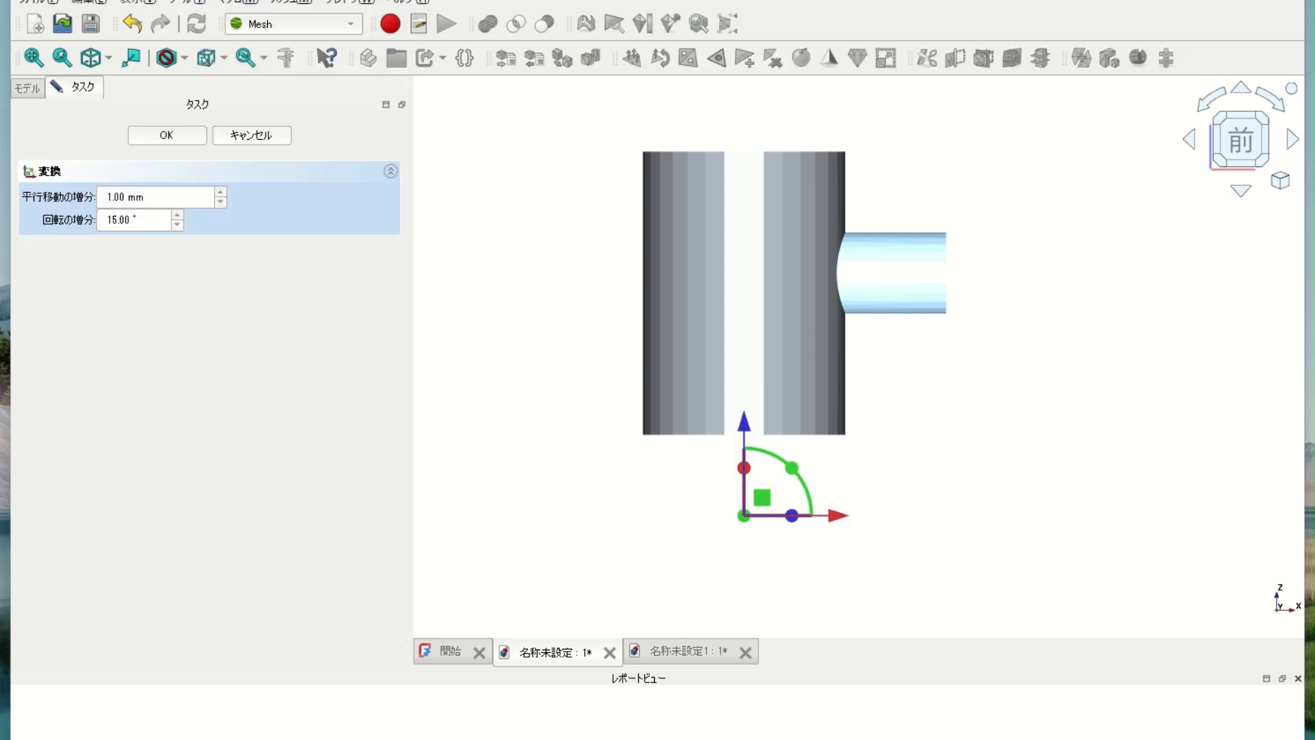
pyautogui.moveTo(839, 520); pyautogui.dragTo(966, 538)
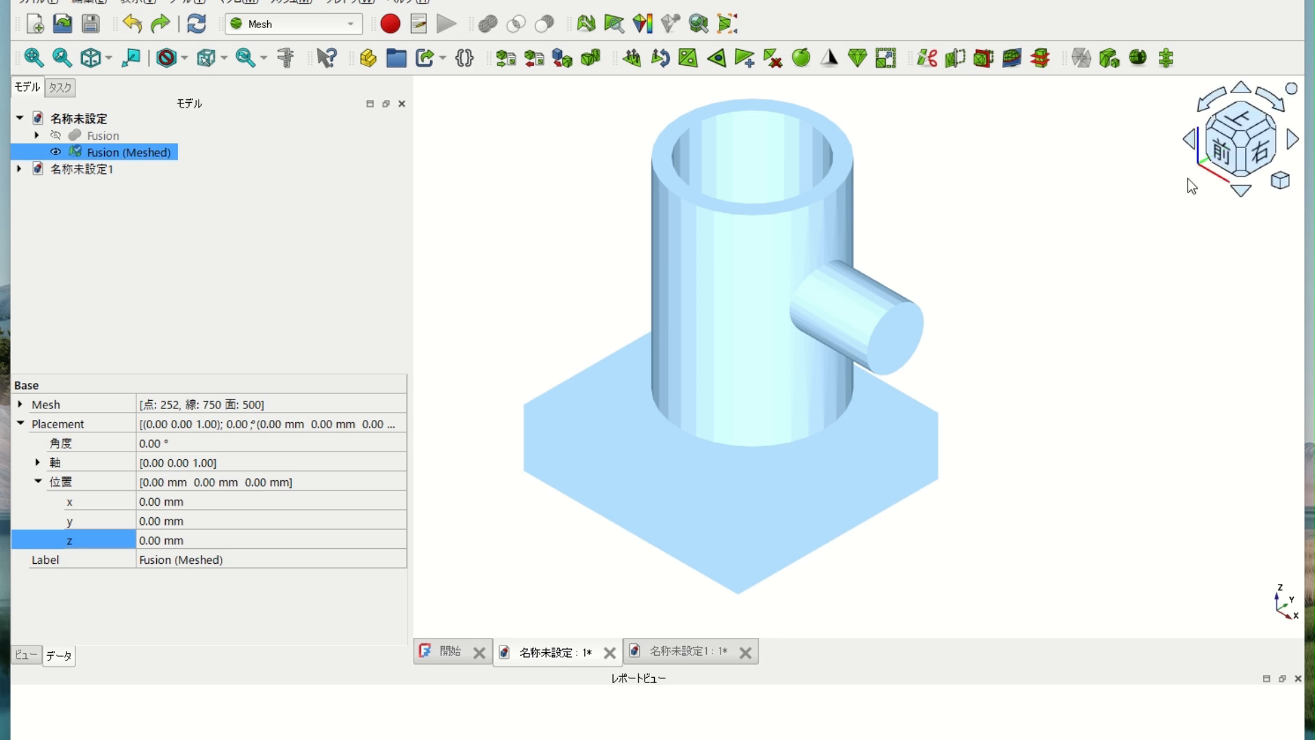
# - In the front view, trim the side cylinder's free end obliquely with a triangular polygon, removing the inner side of Fusion (Meshed)
pyautogui.click(1232, 160)
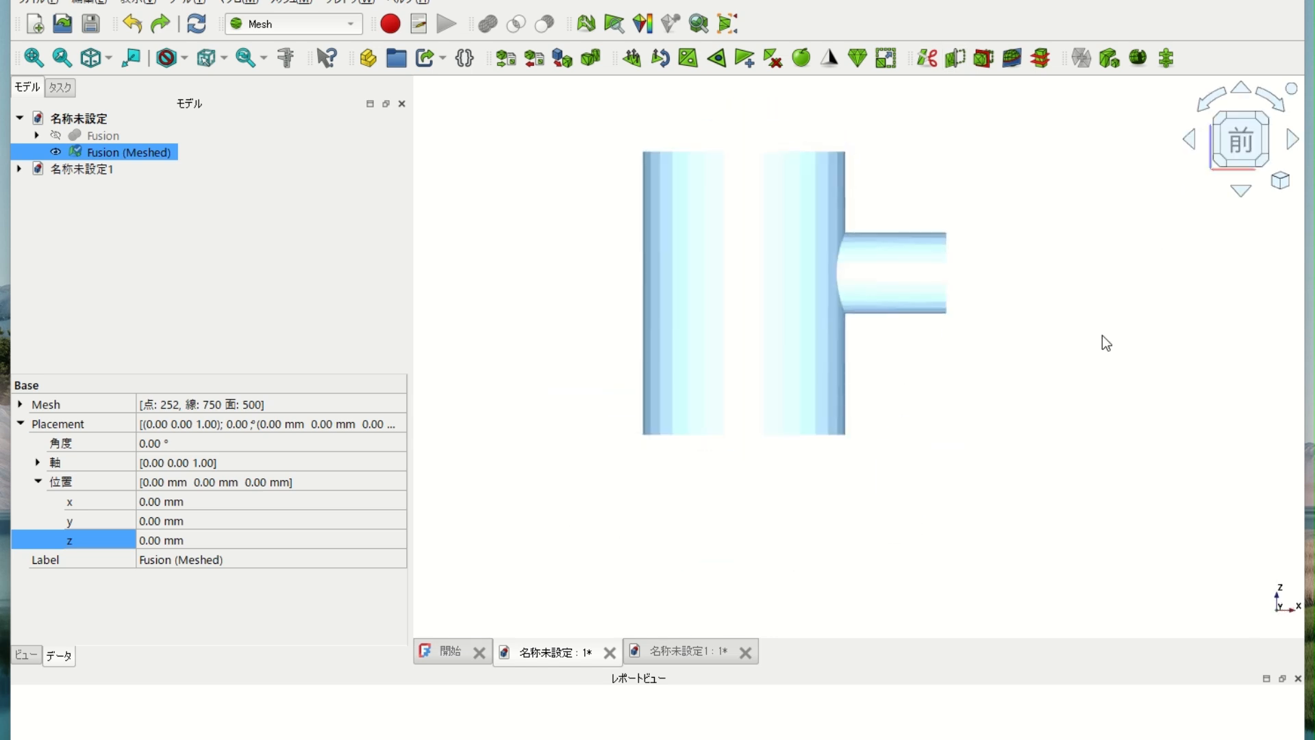
pyautogui.click(1103, 338)
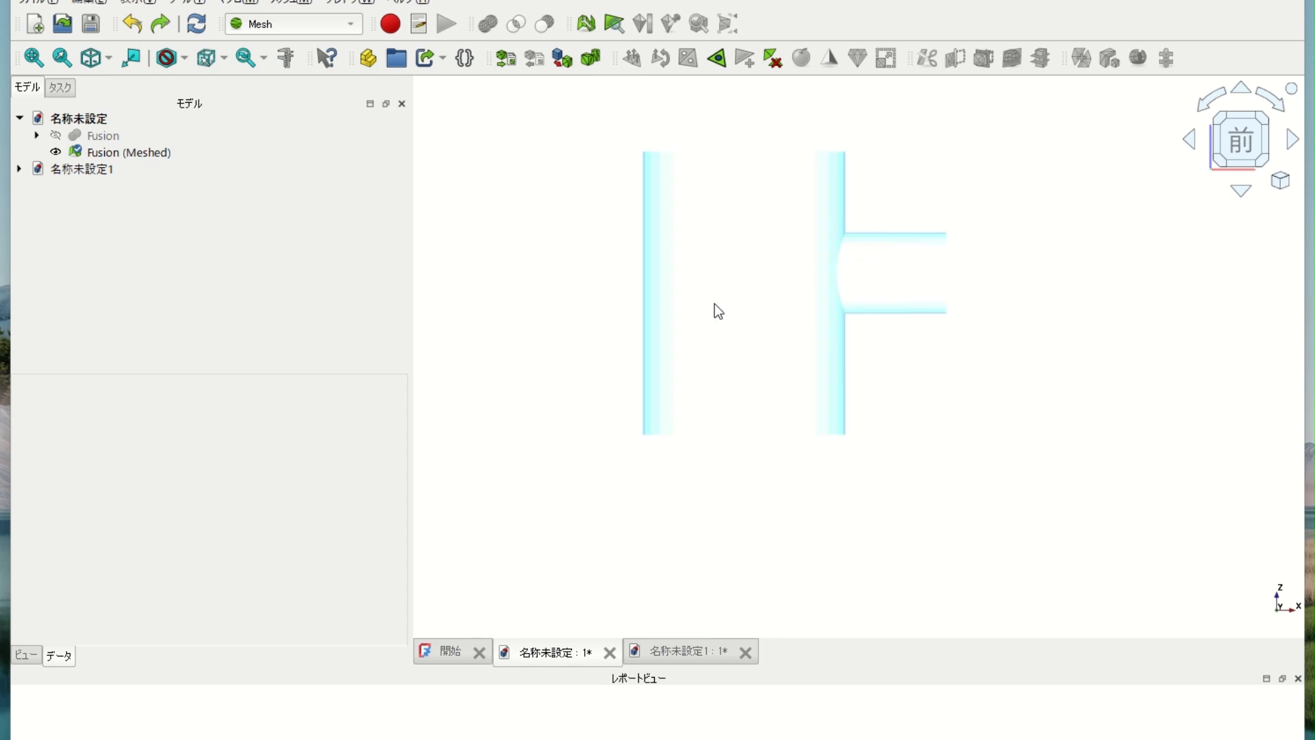
pyautogui.click(720, 300)
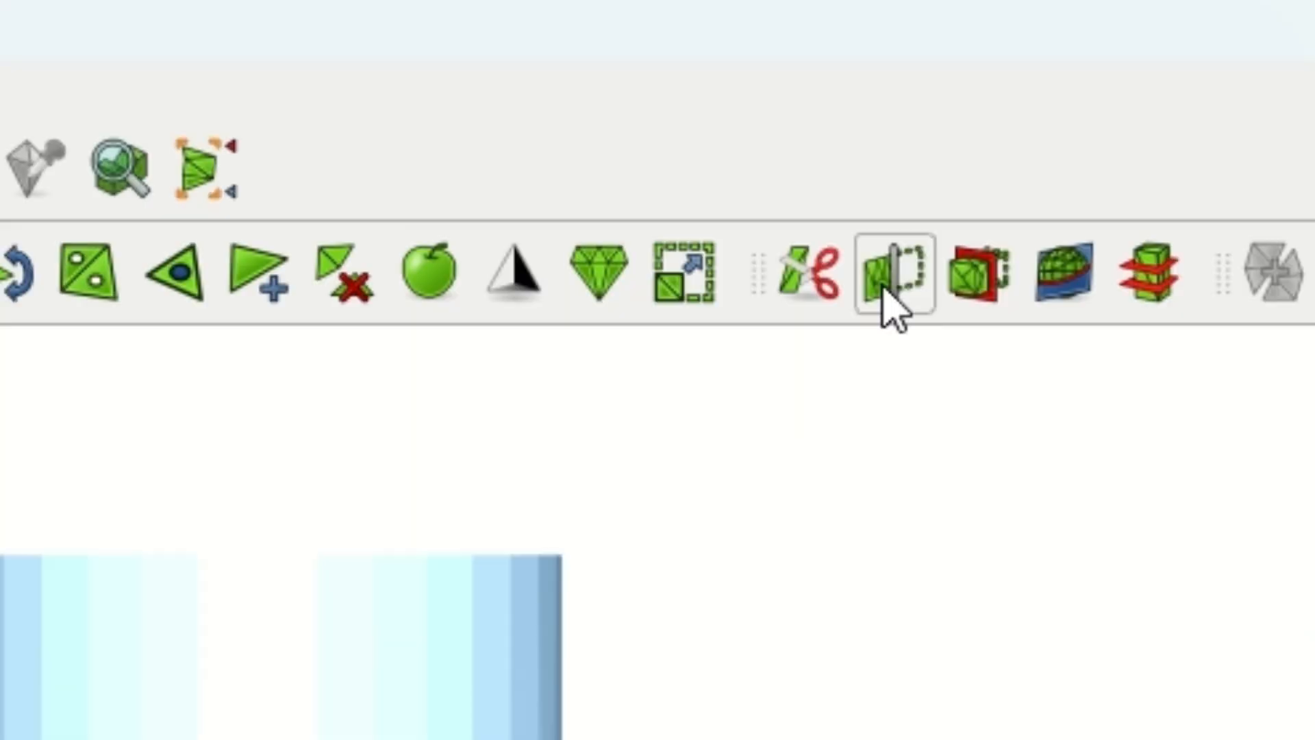
pyautogui.click(953, 59)
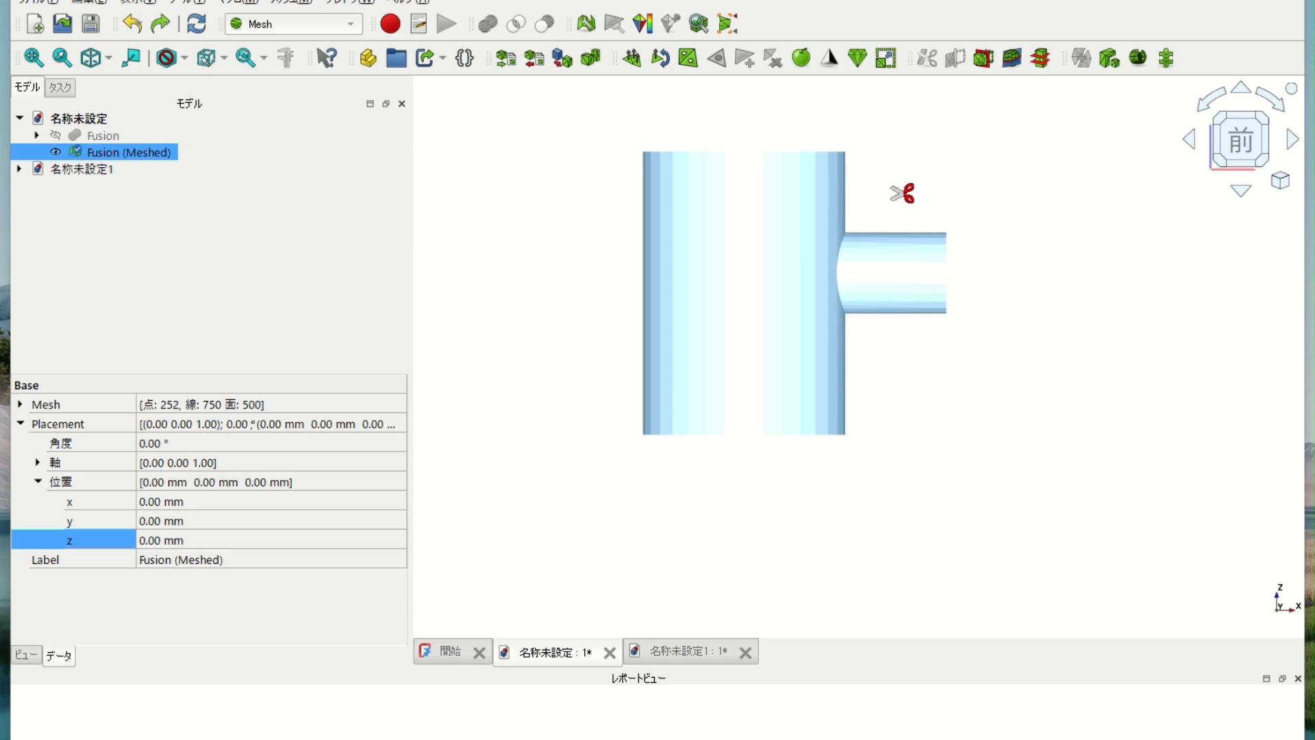
pyautogui.click(892, 182)
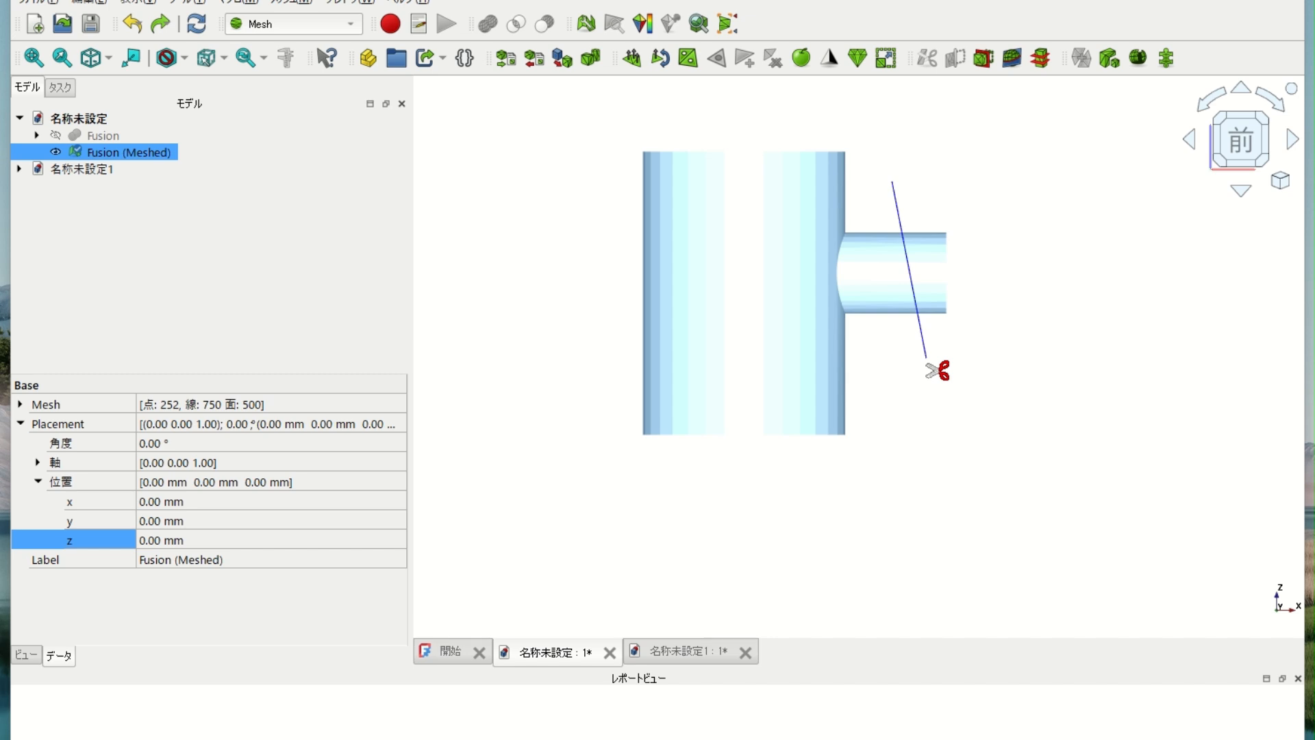
pyautogui.click(926, 358)
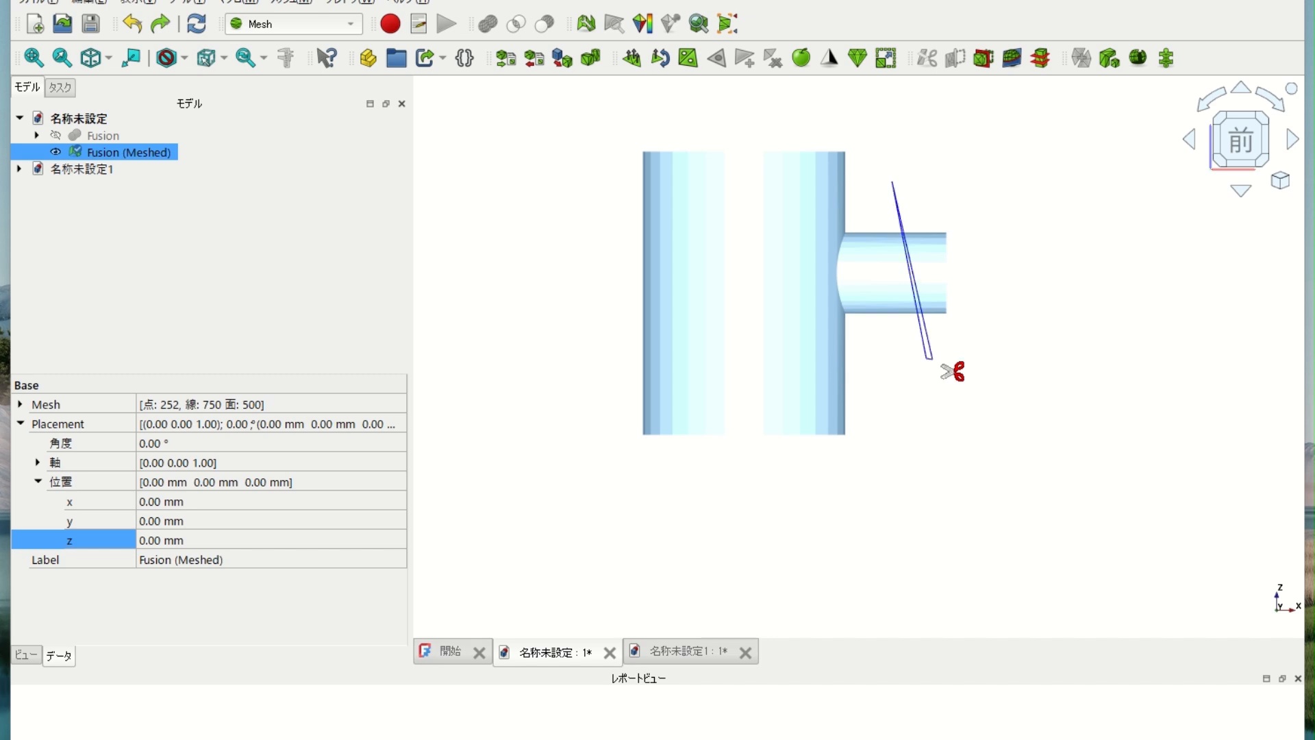
pyautogui.rightClick(1025, 262)
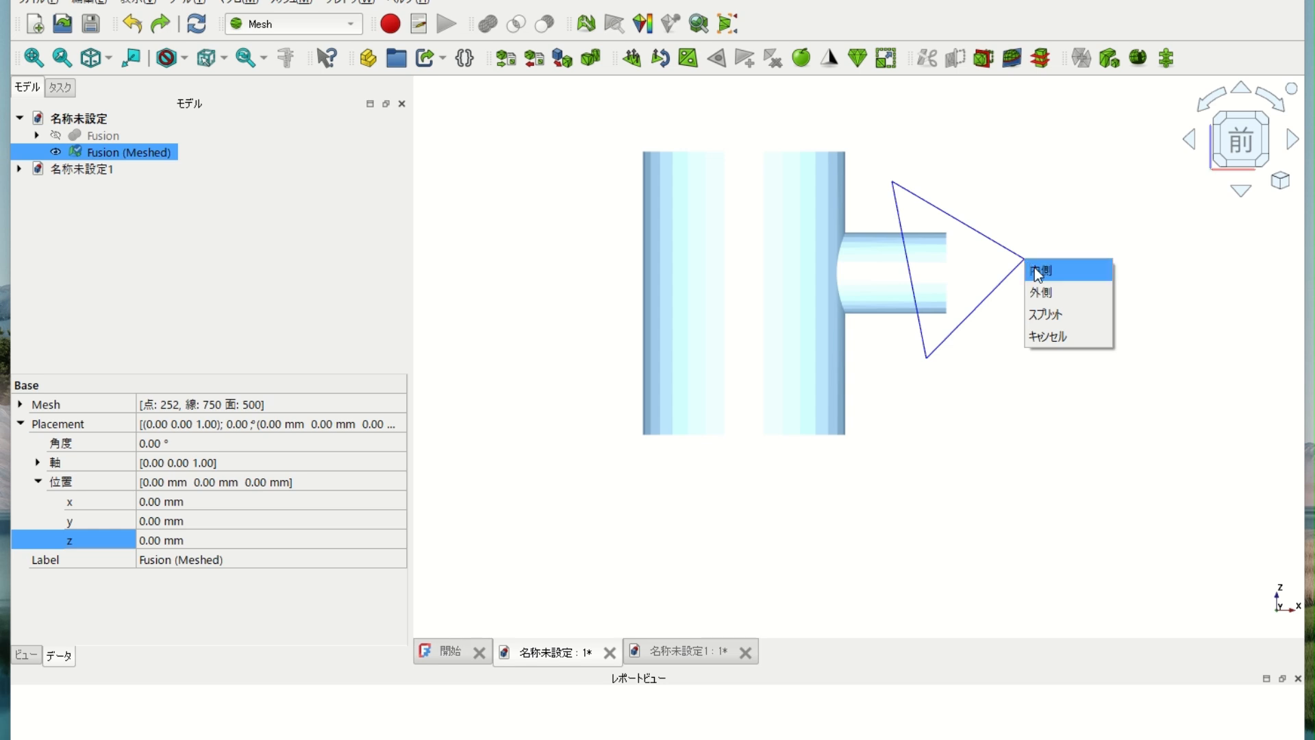
pyautogui.click(1036, 270)
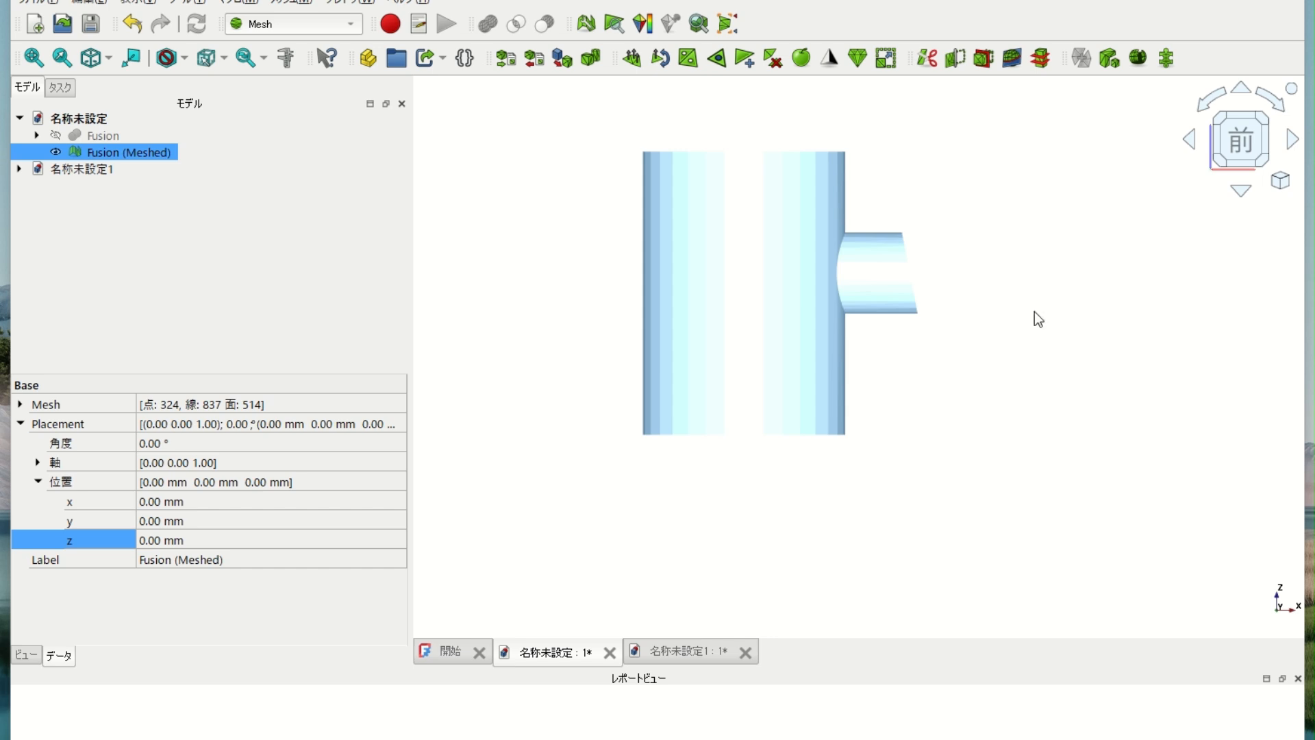
pyautogui.click(1292, 142)
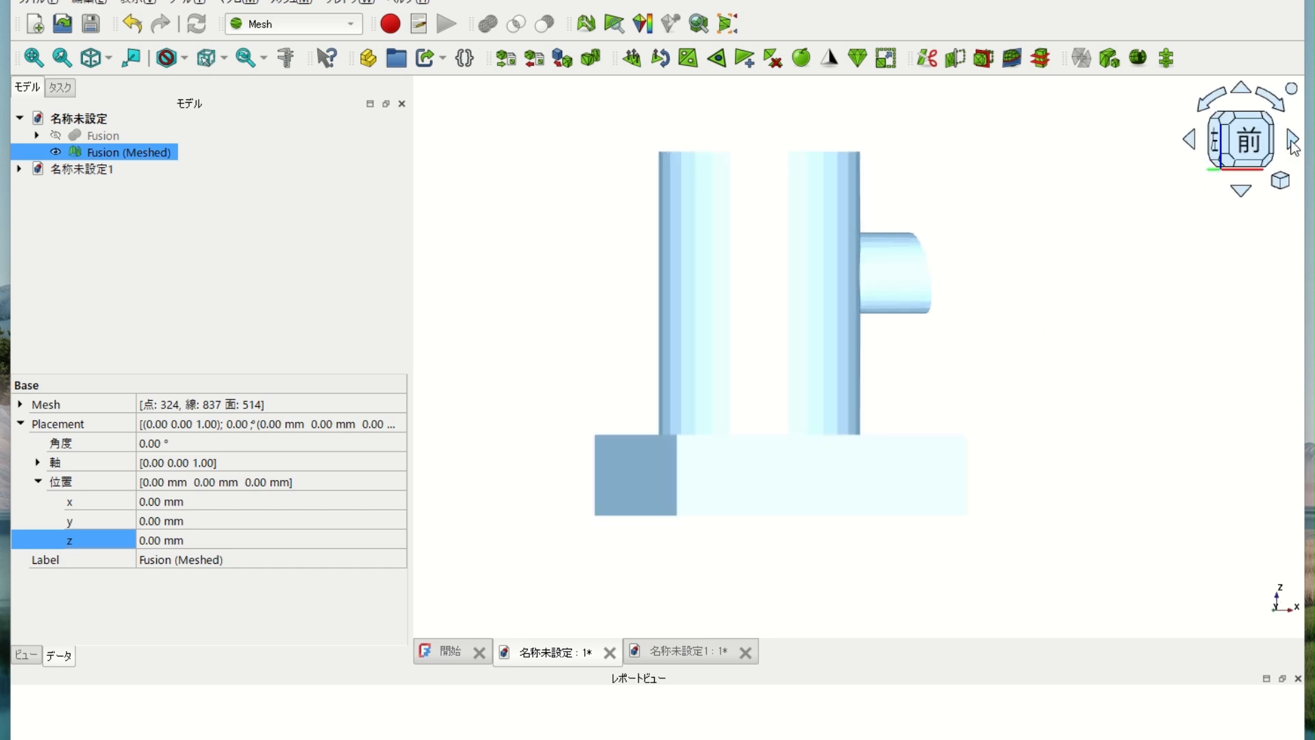
pyautogui.click(1193, 144)
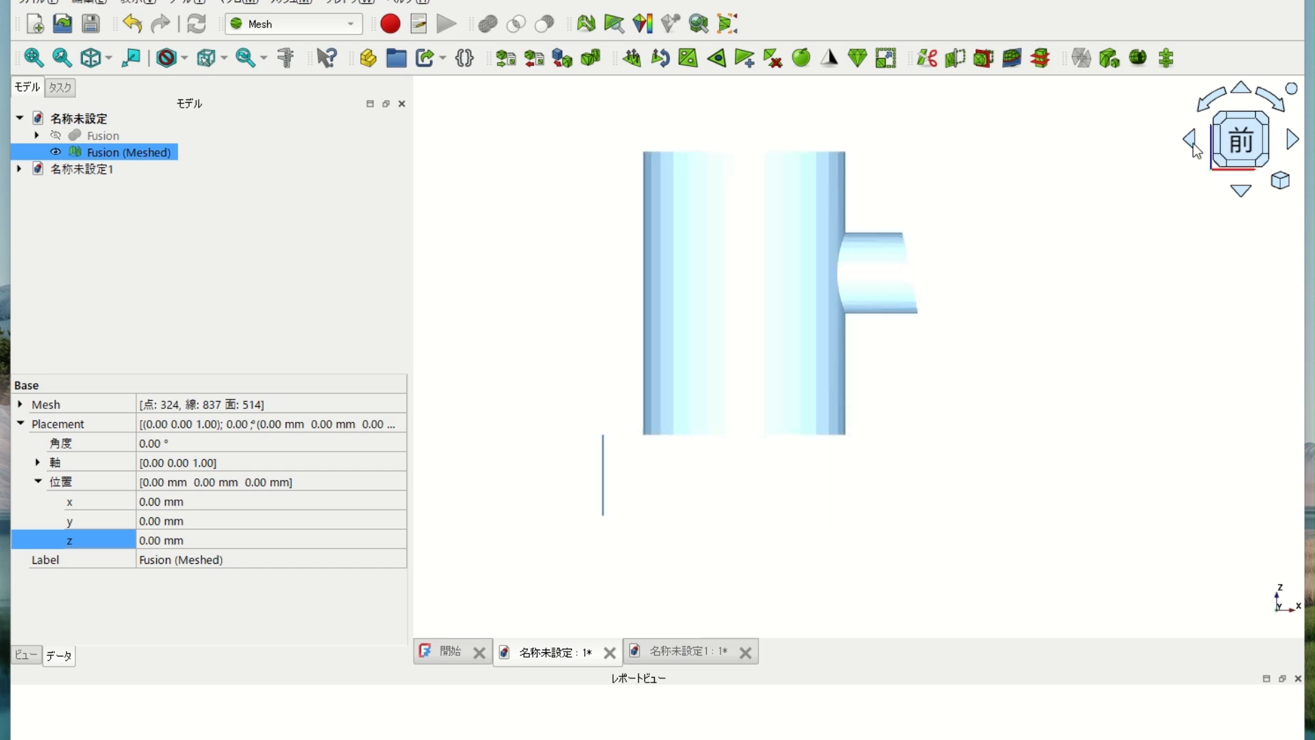
# - Undo the last oblique trim of Fusion (Meshed)
pyautogui.click(1192, 144)
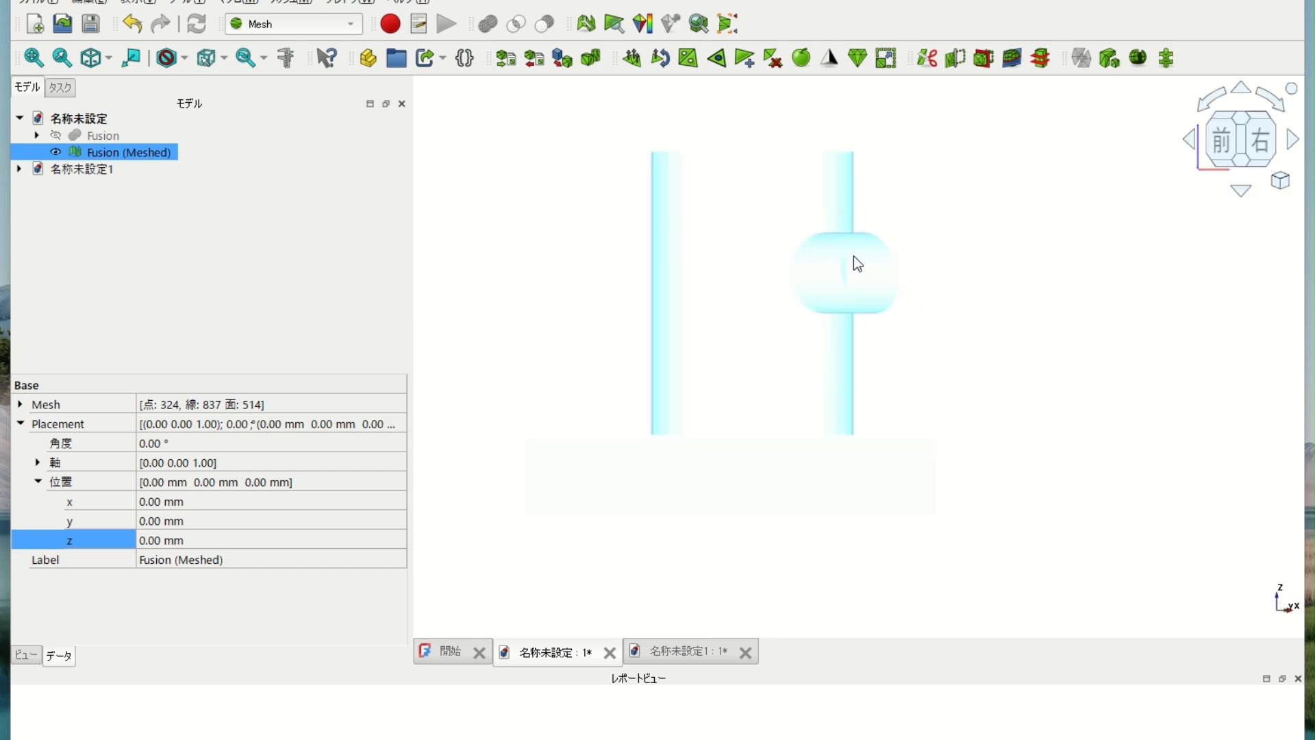
pyautogui.click(139, 27)
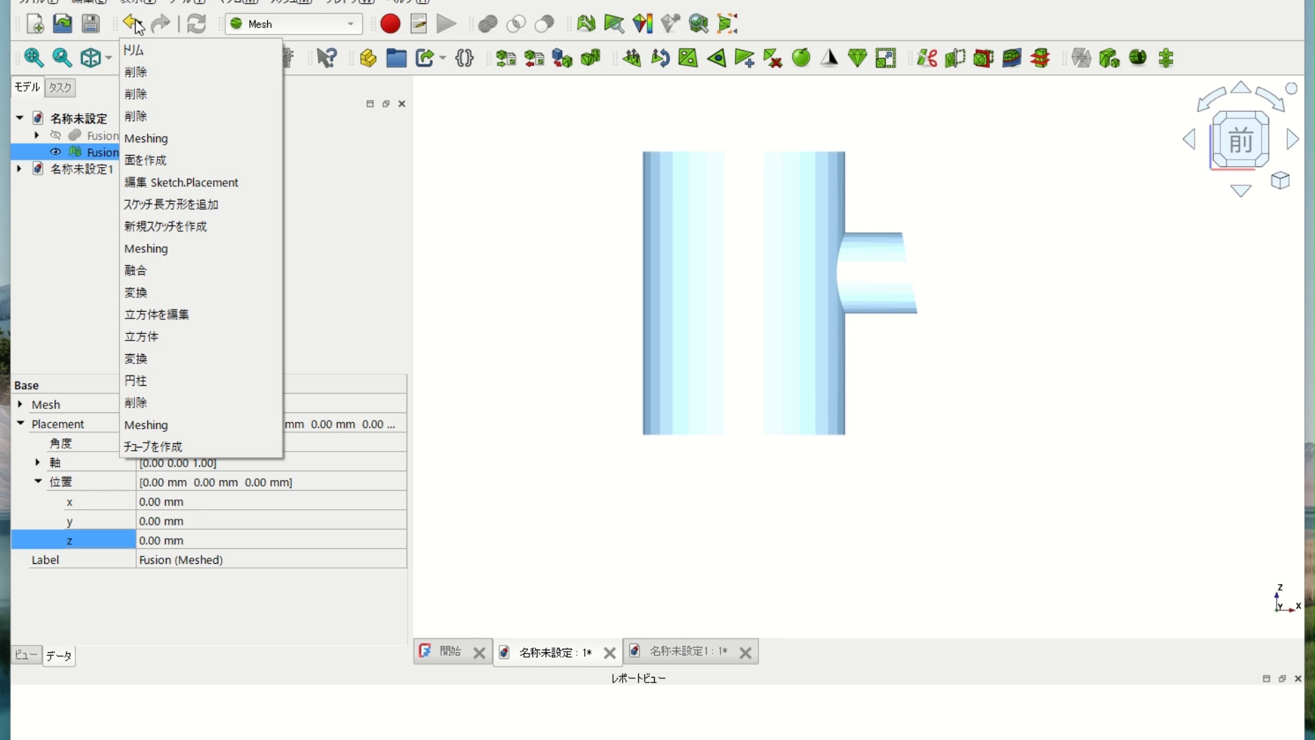
pyautogui.click(137, 44)
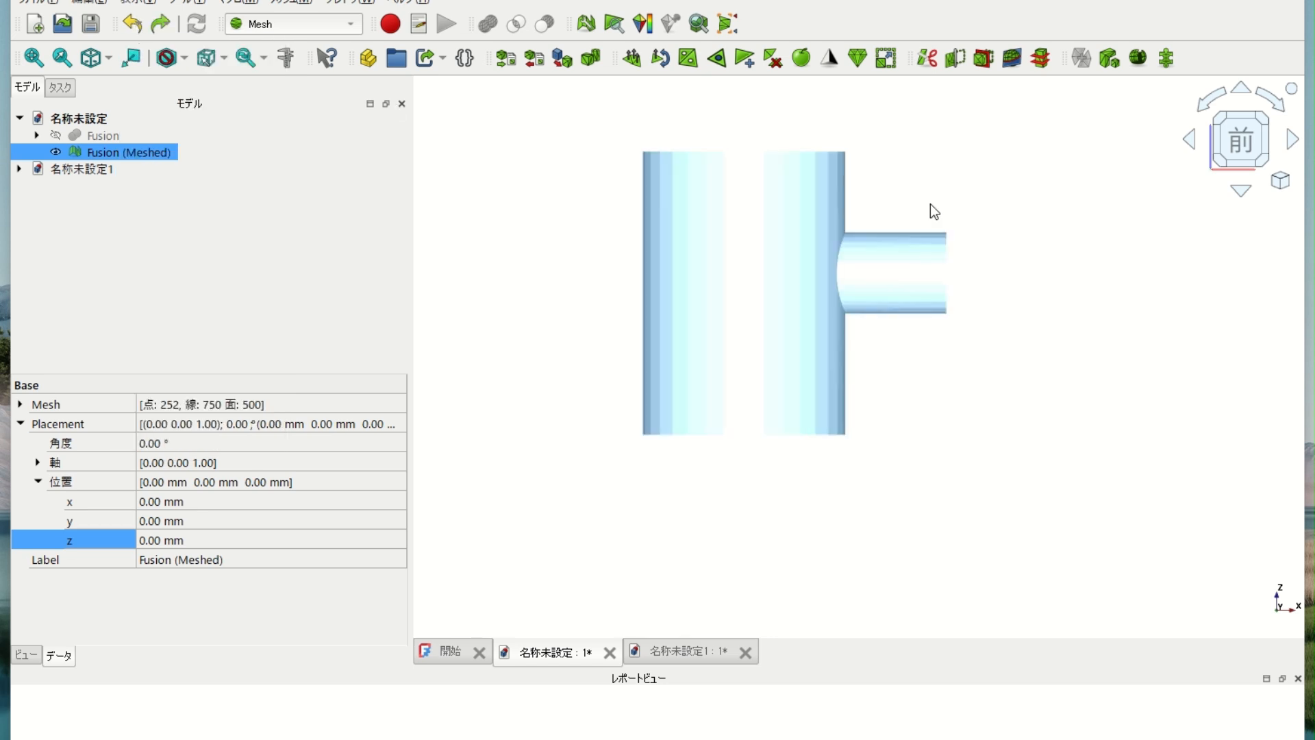
# - Trim Fusion (Meshed) with a nearly upright triangular polygon around the side cylinder's free end, using the outer option, and undo the trim
pyautogui.click(985, 64)
pyautogui.click(905, 183)
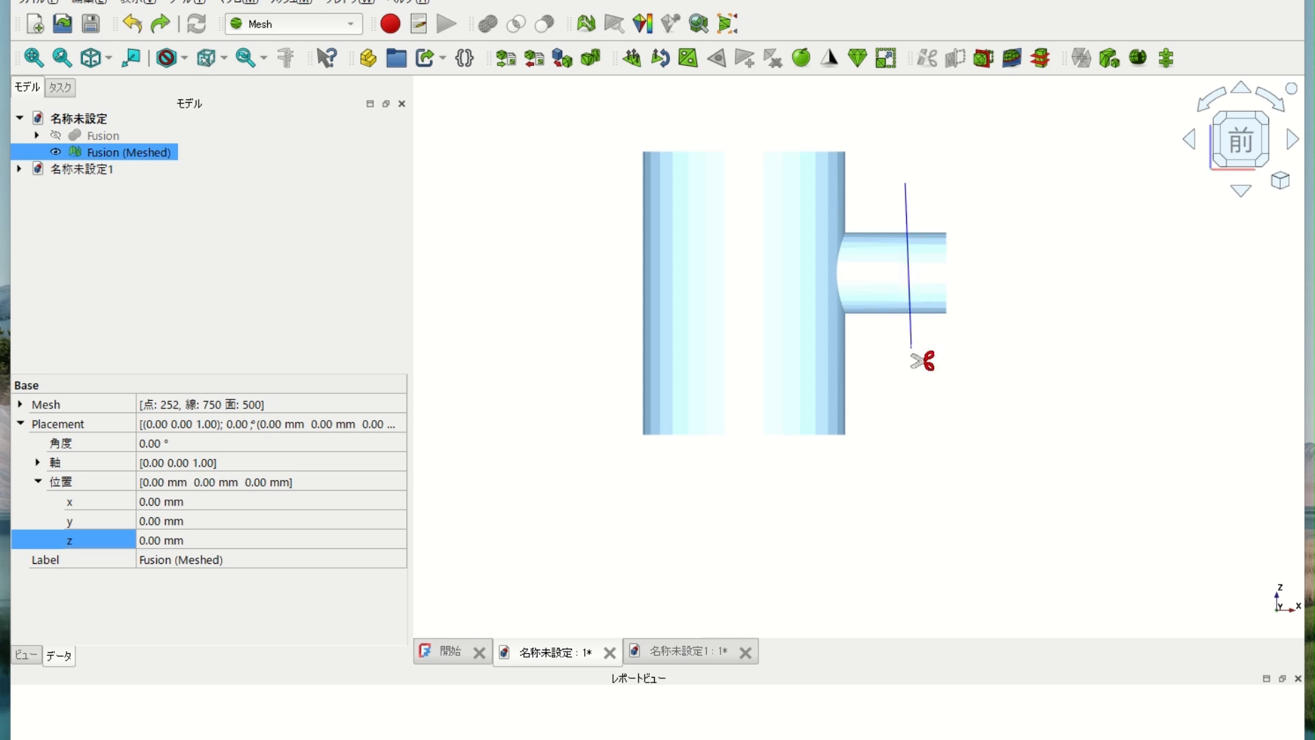
pyautogui.click(911, 348)
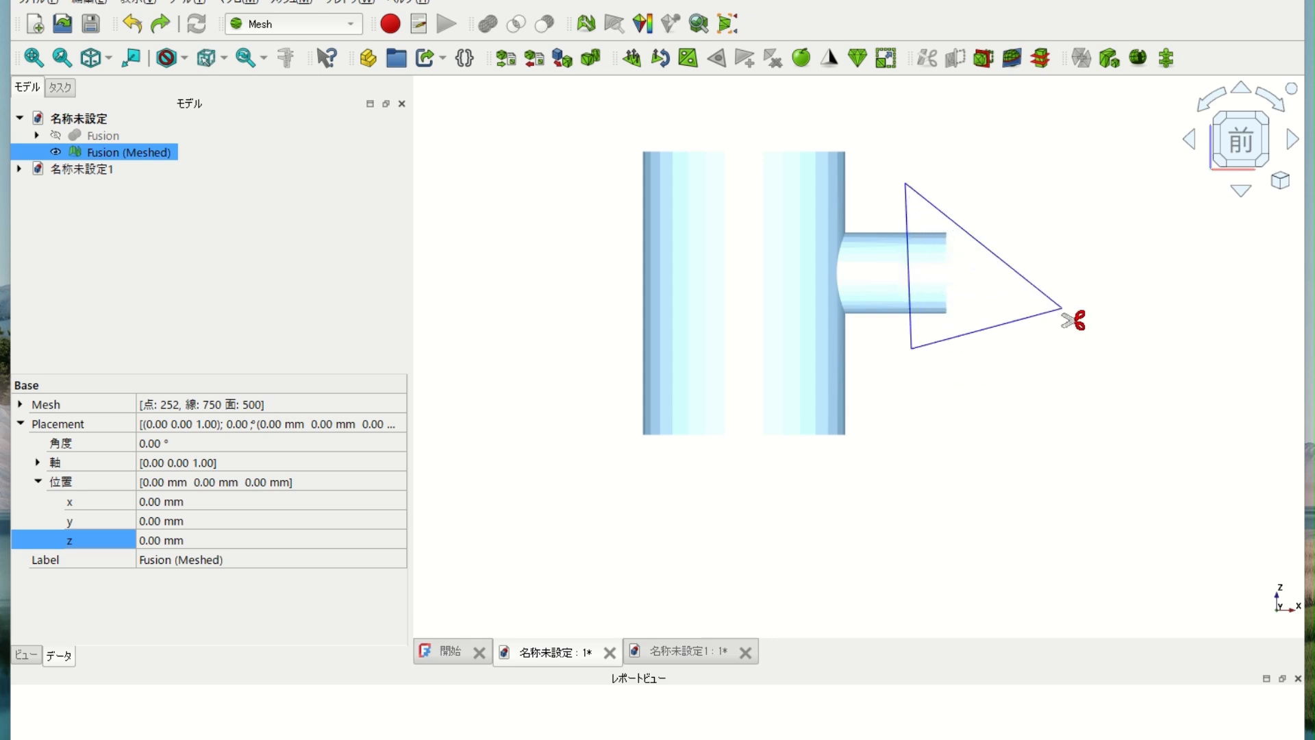
pyautogui.rightClick(1052, 288)
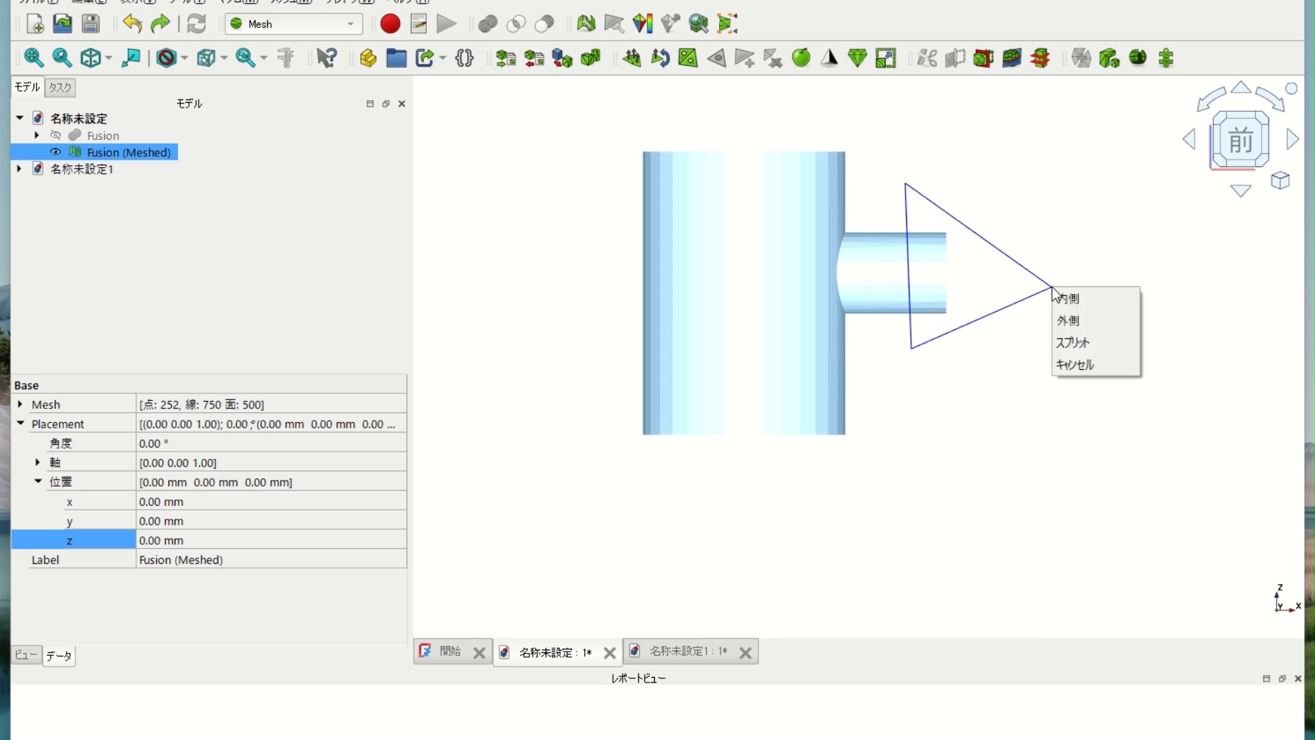
pyautogui.click(1072, 322)
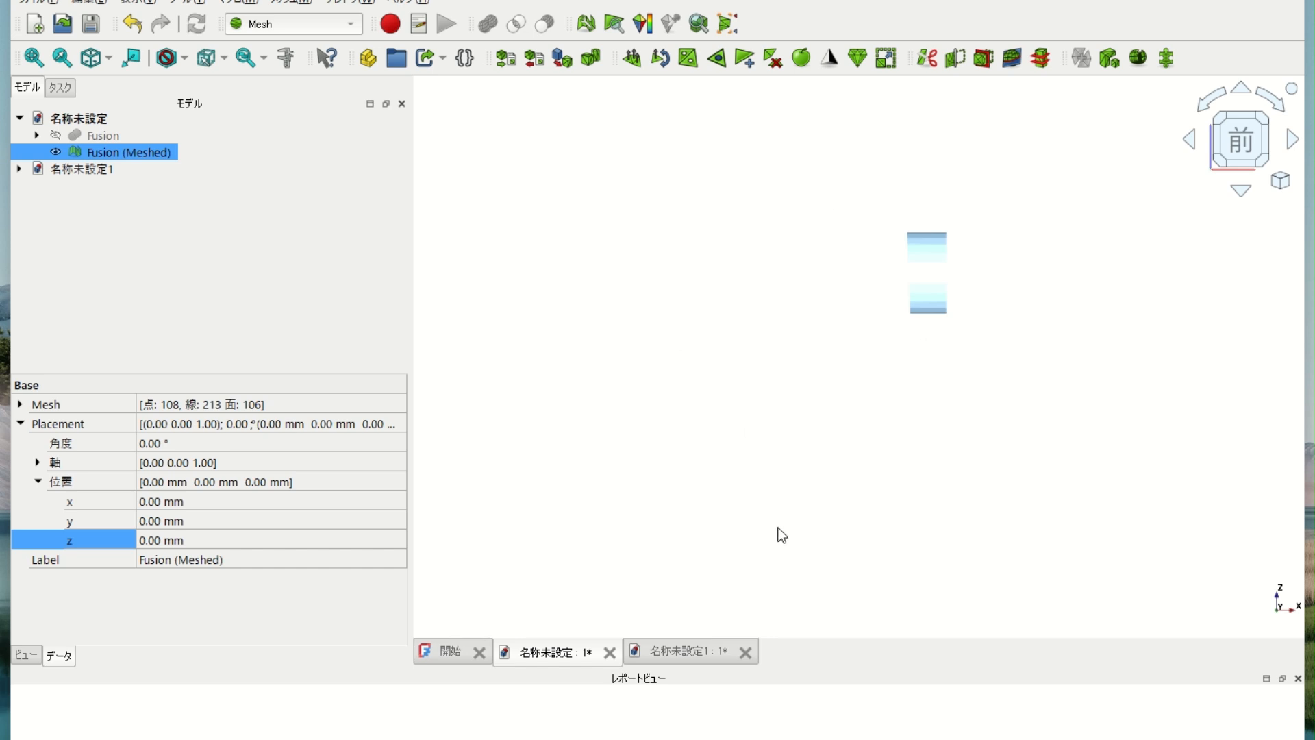
pyautogui.click(142, 27)
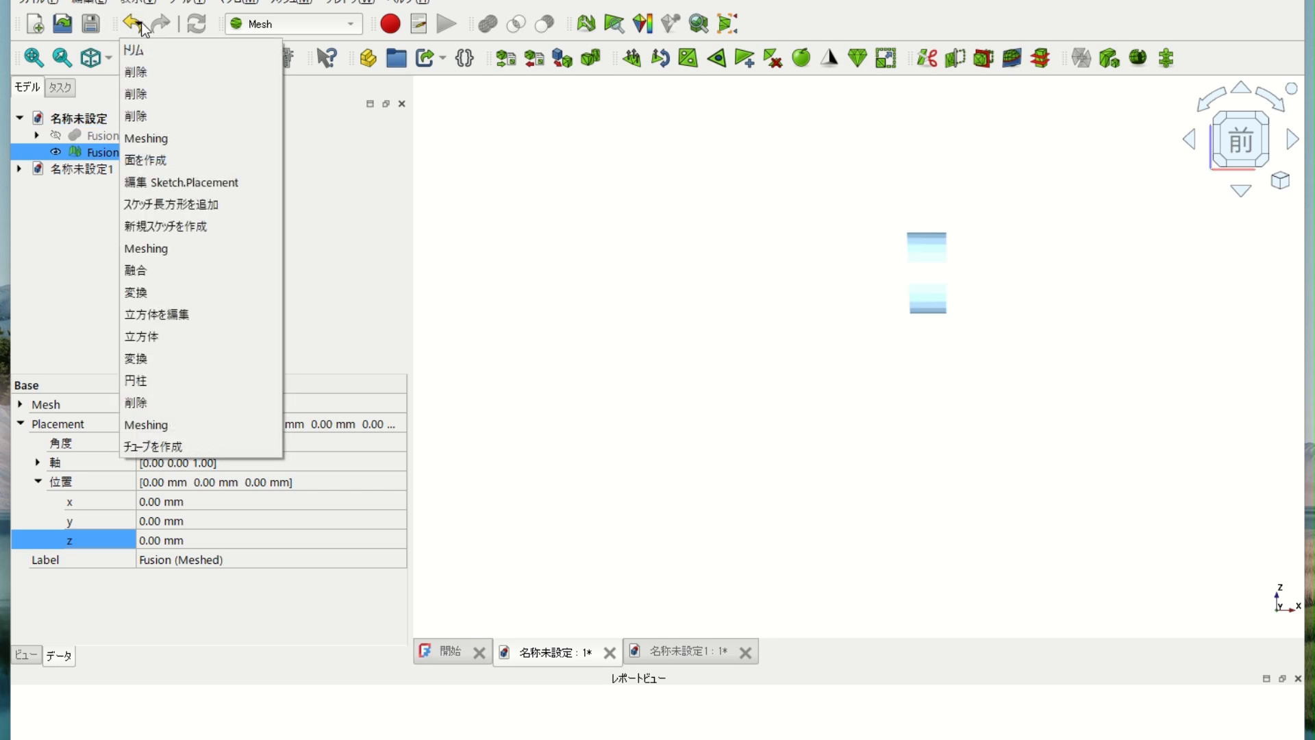
pyautogui.click(143, 47)
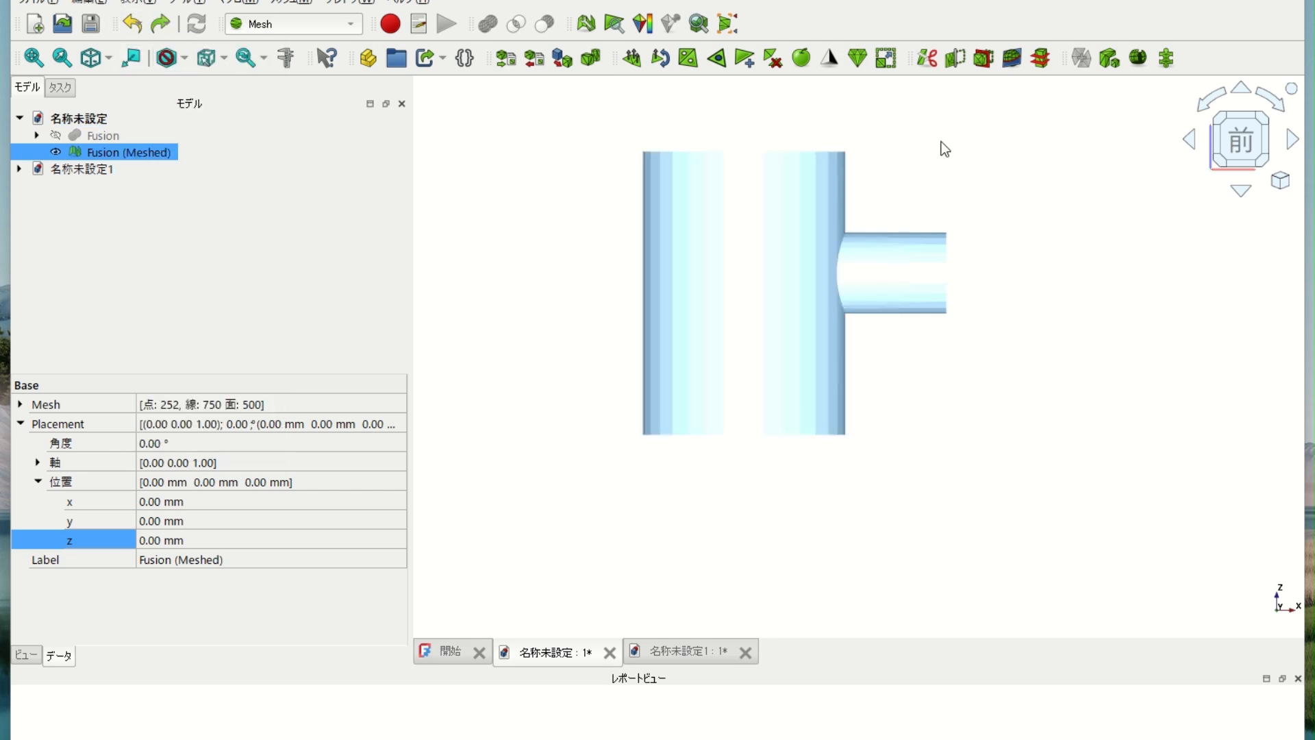
# - Trim Fusion (Meshed) with a slanted triangular polygon around the side cylinder's free end, using the split option, and select Fusion (Meshed)001
pyautogui.click(958, 68)
pyautogui.click(901, 177)
pyautogui.click(865, 348)
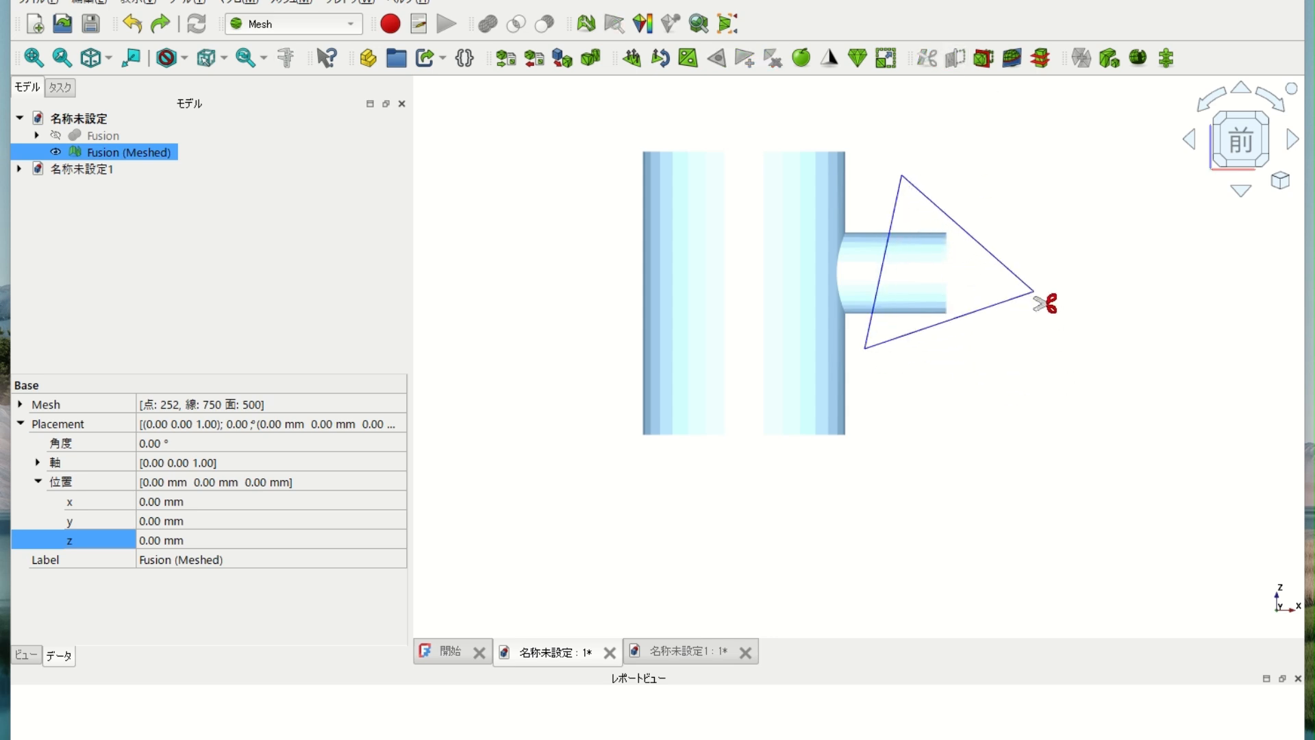
pyautogui.rightClick(1046, 310)
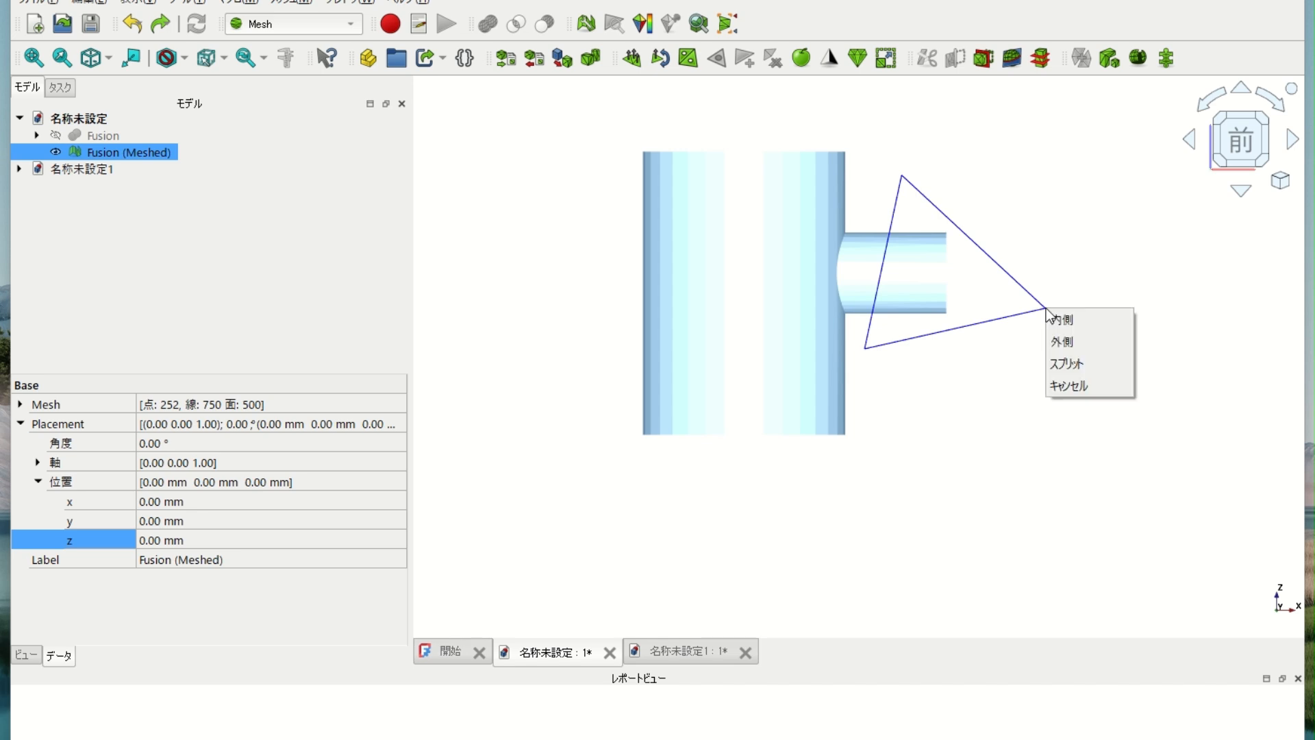
pyautogui.click(1076, 364)
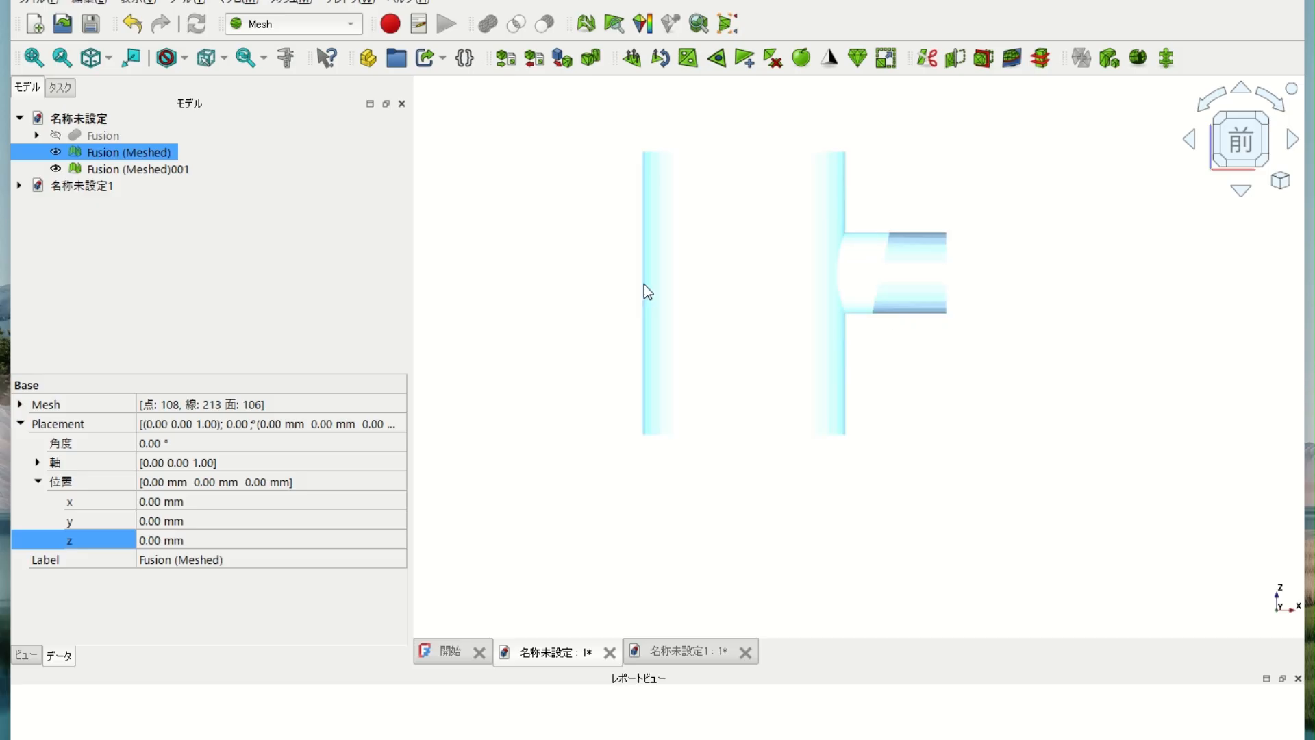
pyautogui.click(155, 172)
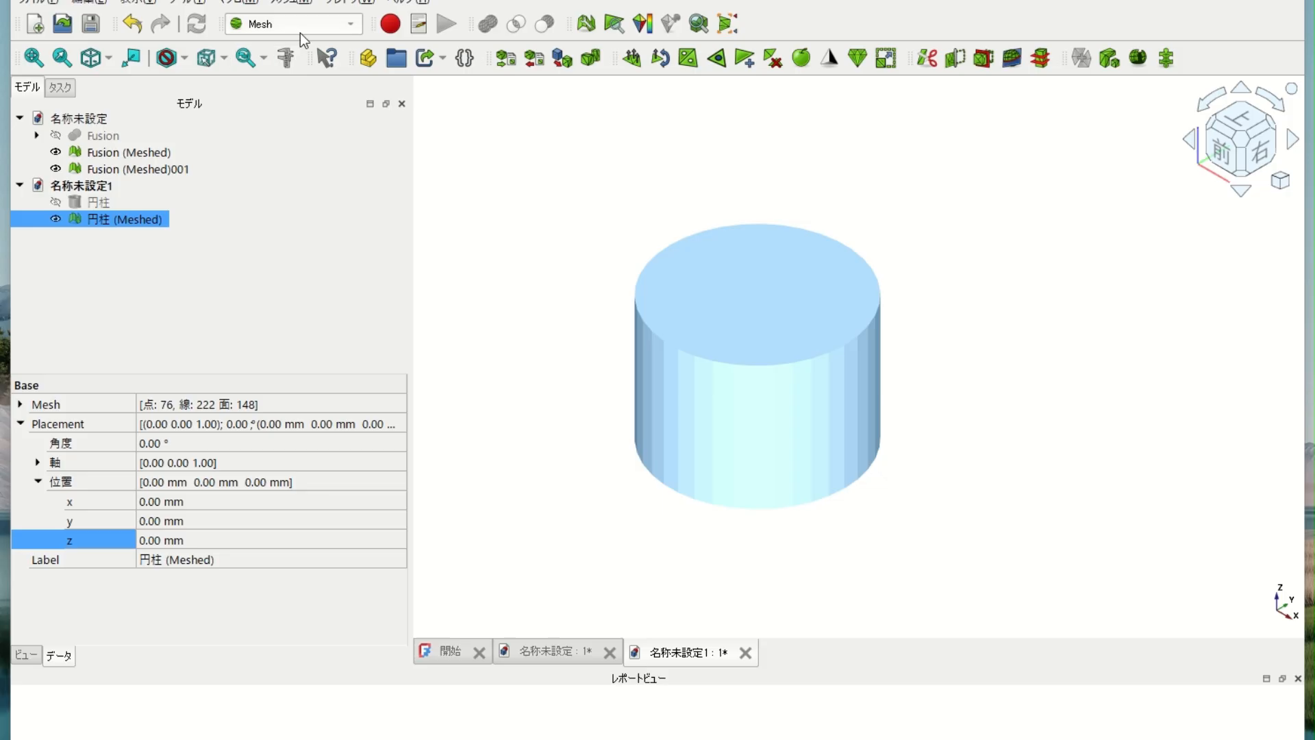
# - In the Part workbench, create a plane primitive 20 mm long and 20 mm wide in the document holding the cylinder mesh
pyautogui.click(306, 28)
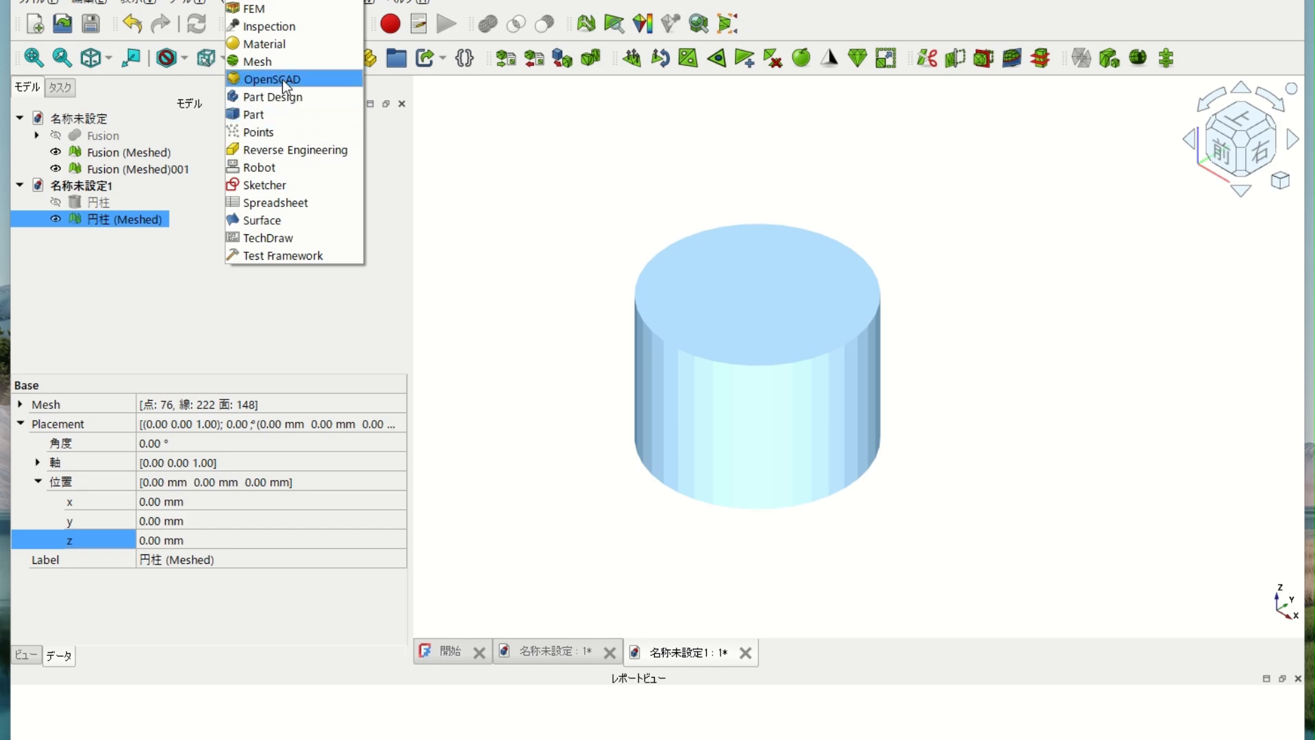
pyautogui.click(279, 113)
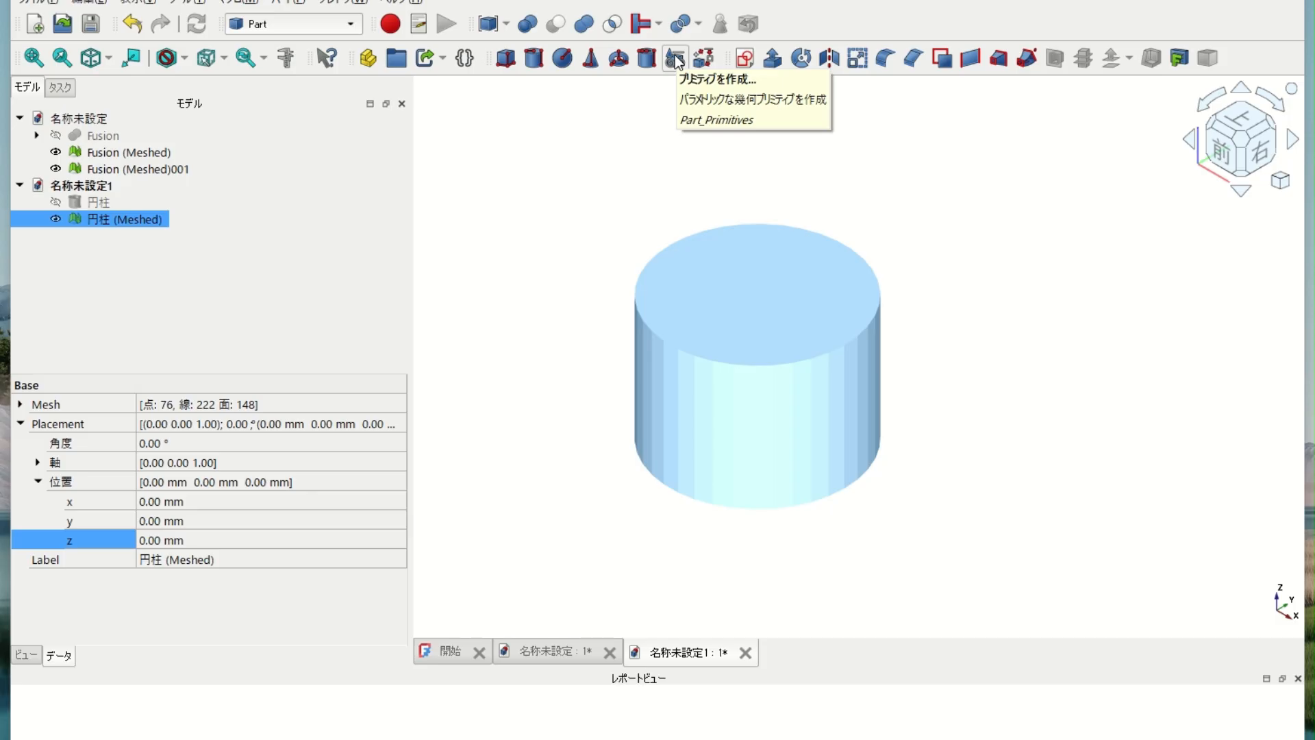
pyautogui.click(781, 273)
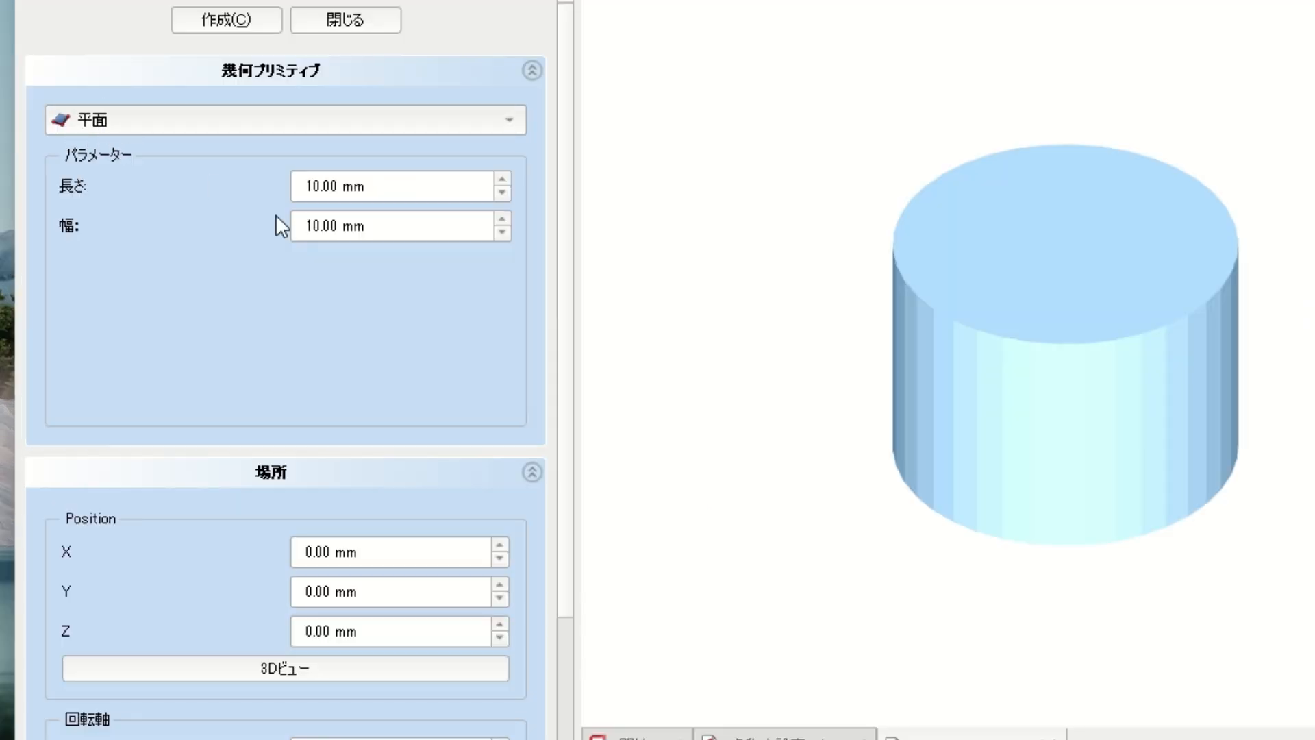
pyautogui.click(503, 179)
pyautogui.scroll(9, 504, 180)
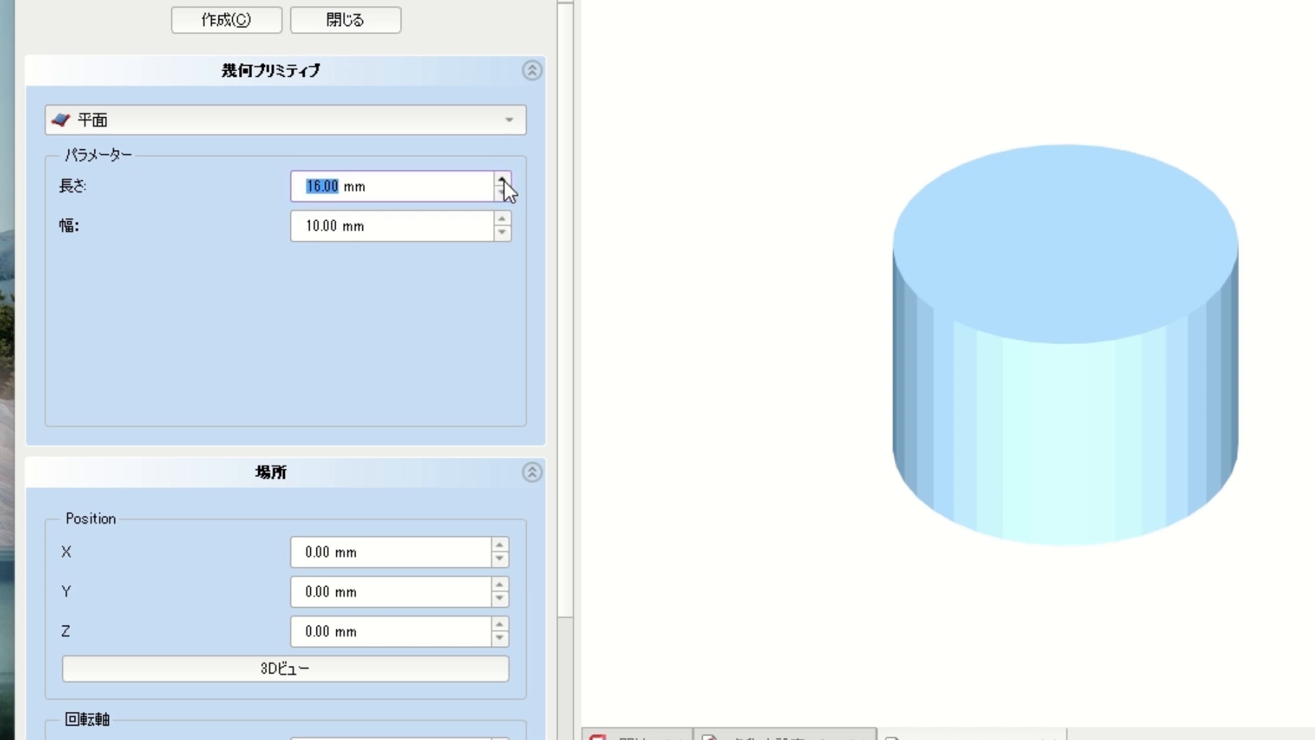
pyautogui.scroll(10, 503, 218)
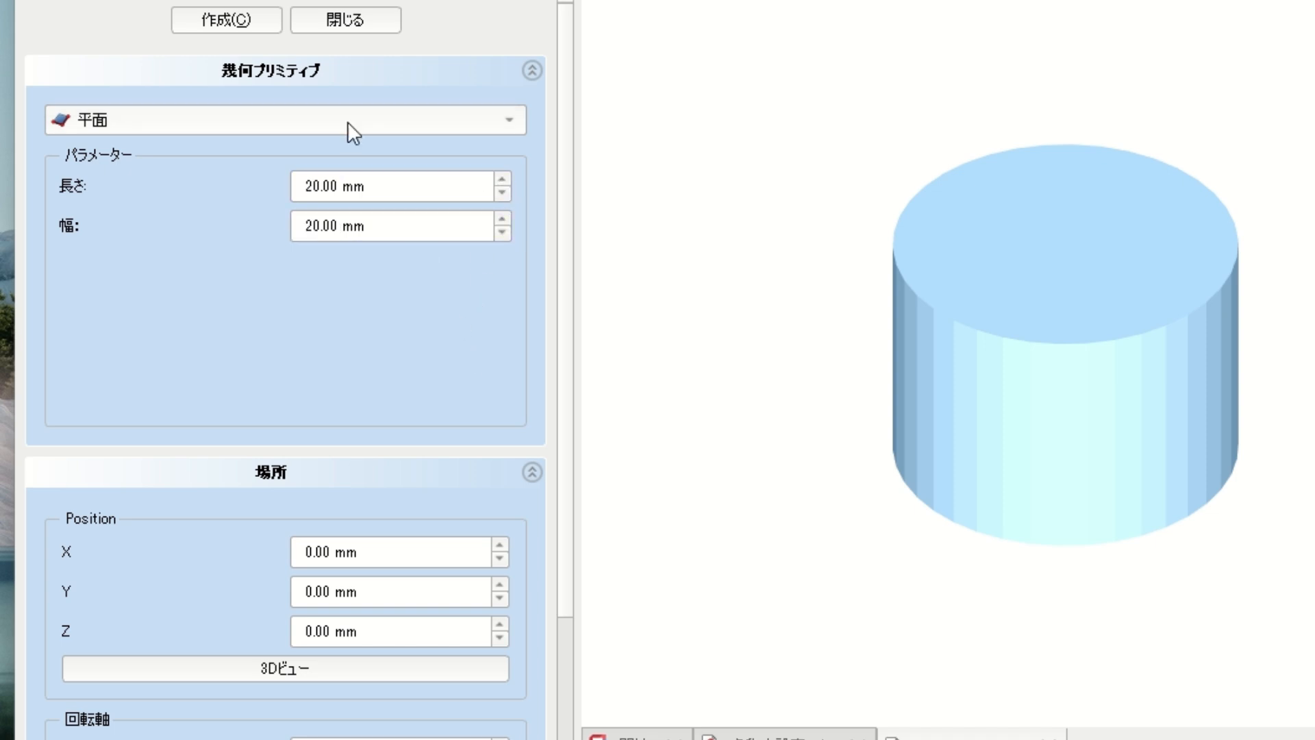
pyautogui.click(256, 22)
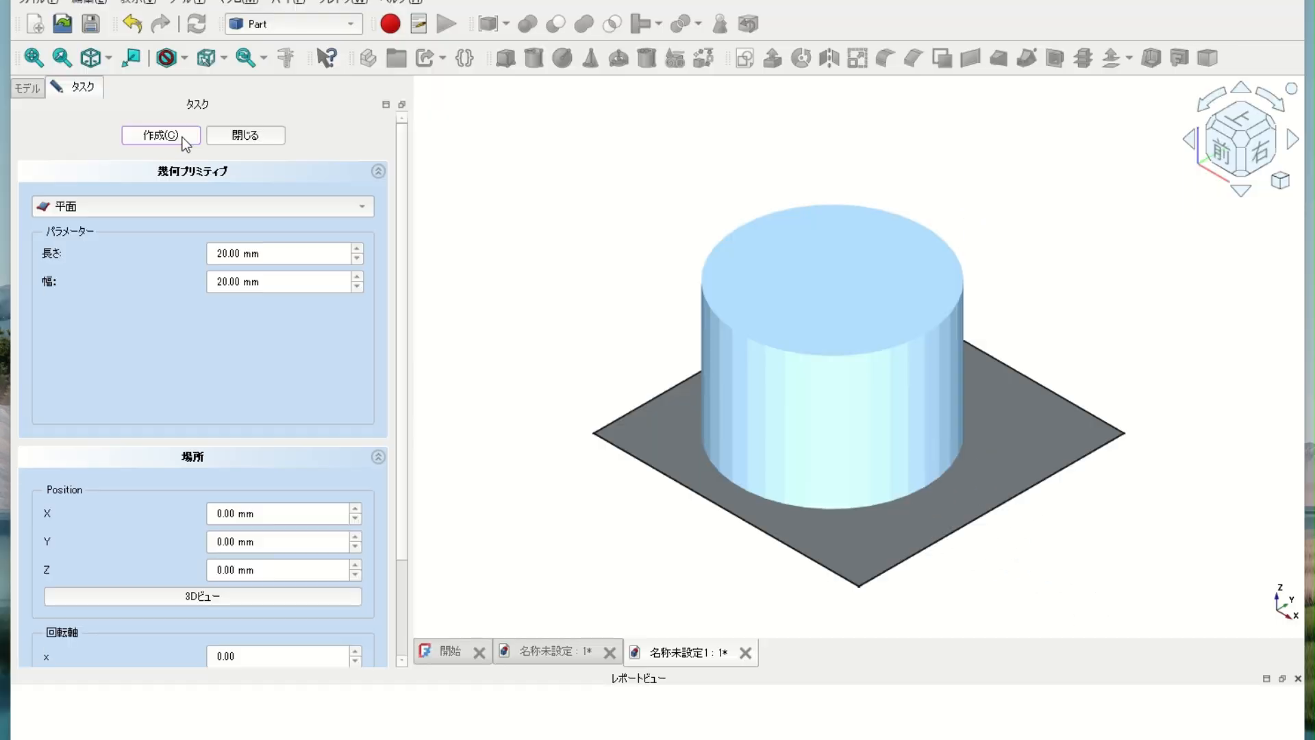
pyautogui.click(247, 135)
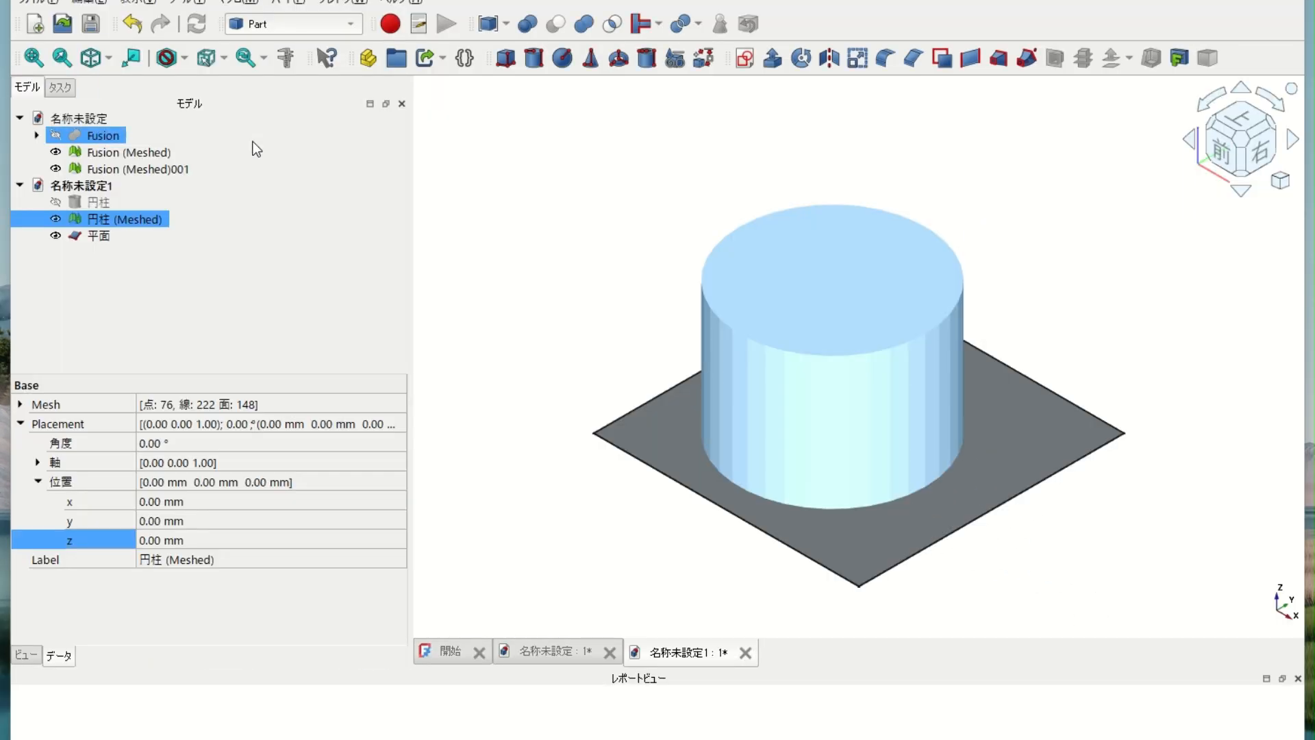
# - Set the Z position of the plane 平面 to 5 mm so it cuts through the cylinder mesh
pyautogui.click(102, 240)
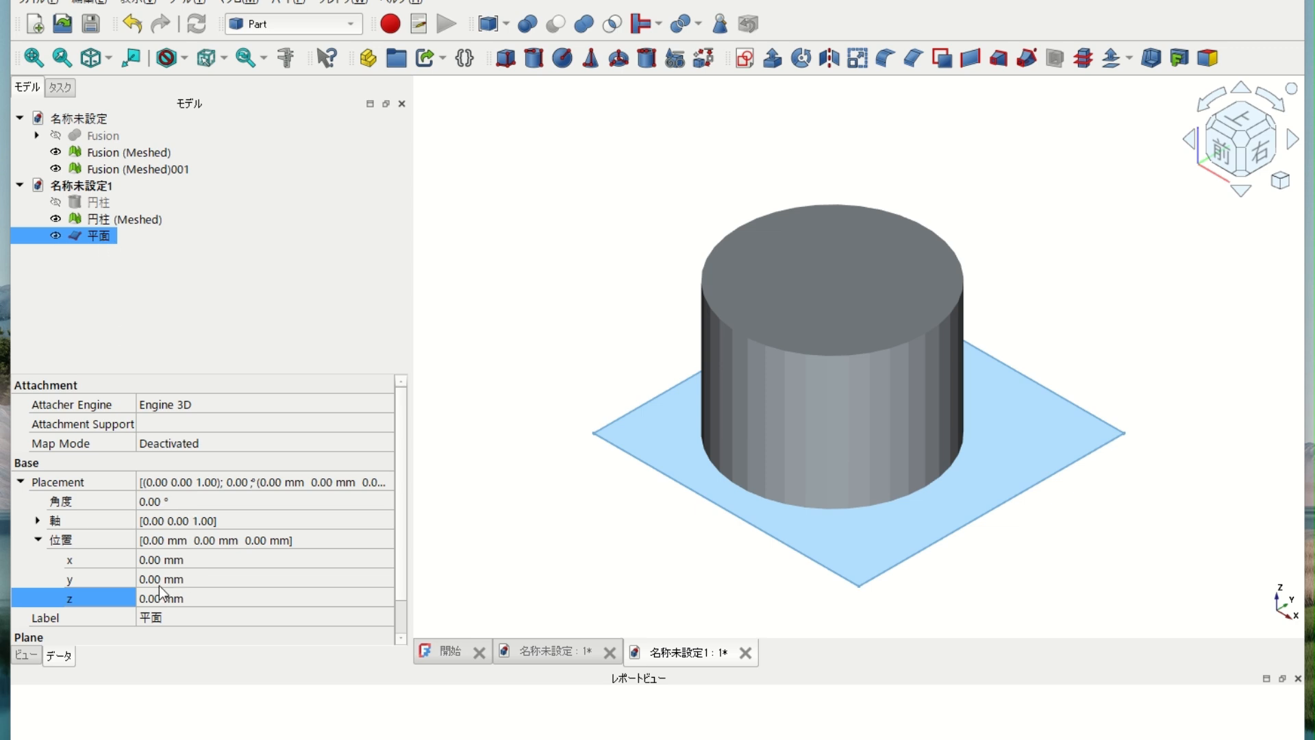
pyautogui.click(207, 608)
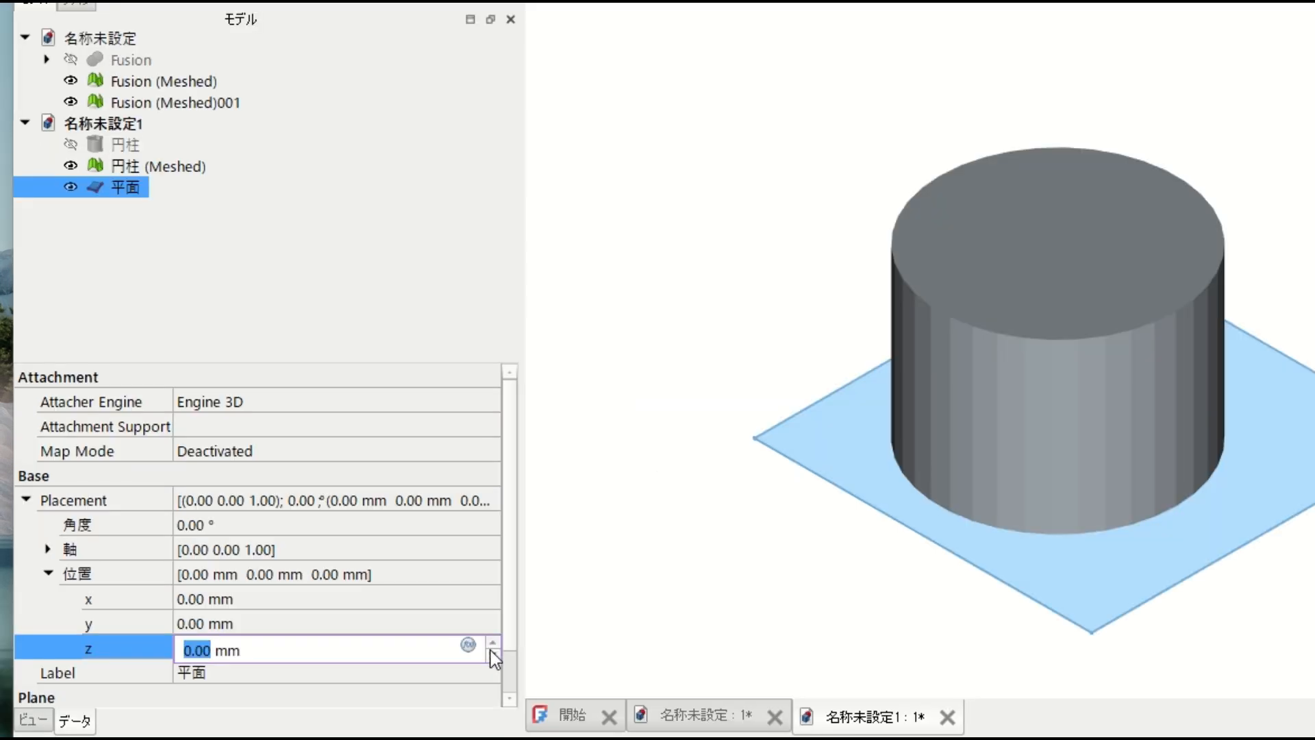
pyautogui.click(494, 644)
pyautogui.click(494, 644)
pyautogui.click(493, 644)
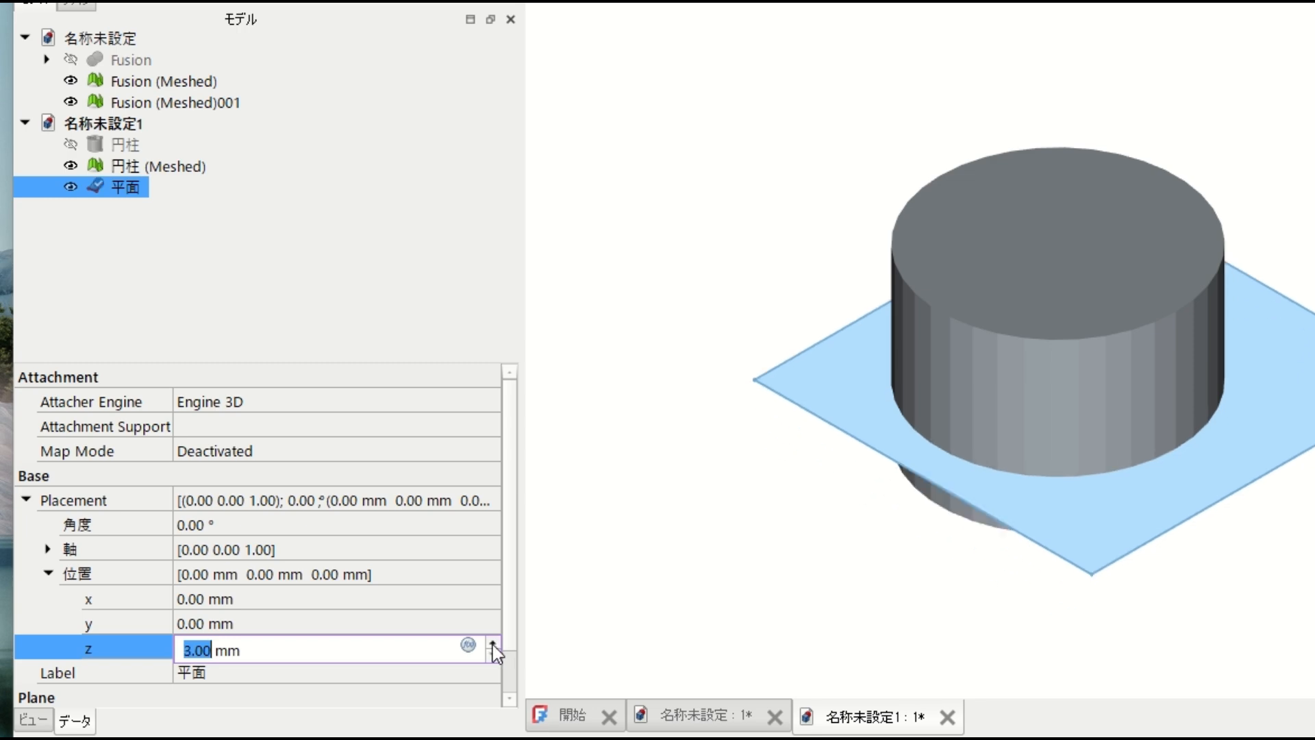
pyautogui.click(493, 644)
pyautogui.click(493, 644)
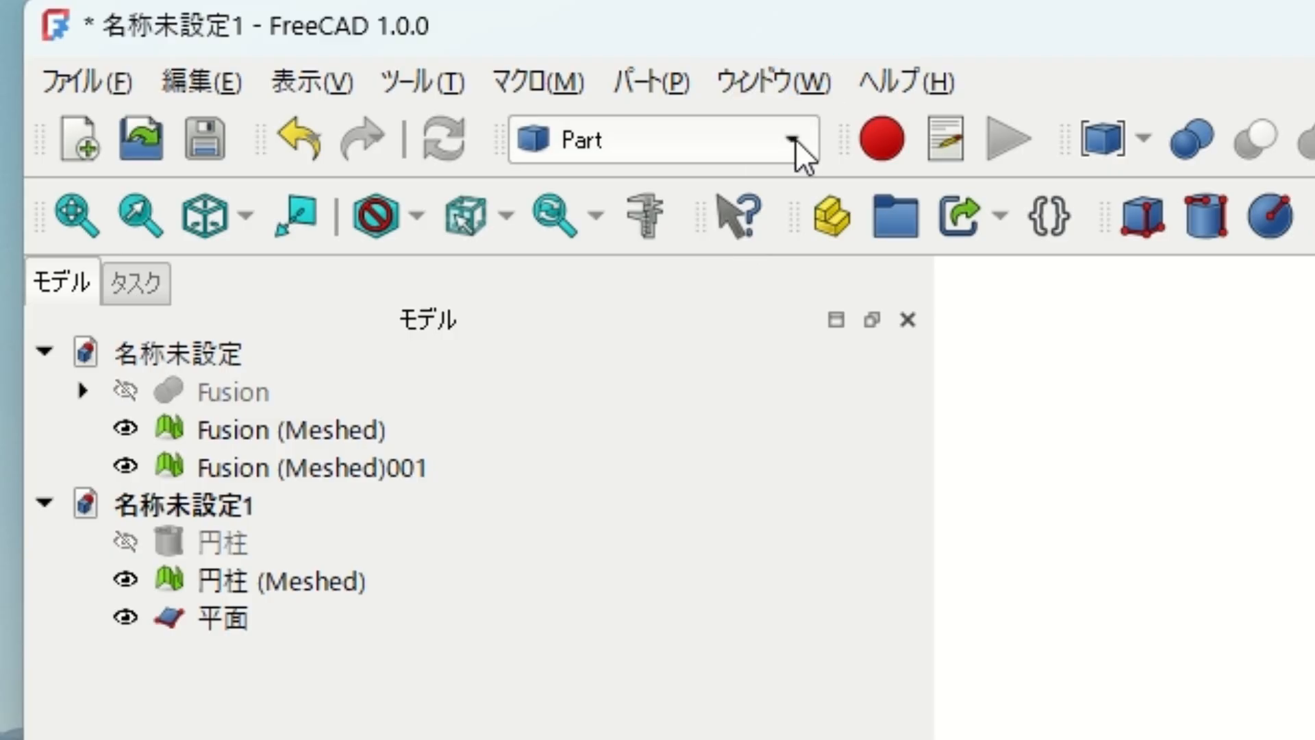
# - Switch to the Mesh workbench and select 円柱 (Meshed) together with the plane 平面
pyautogui.click(795, 139)
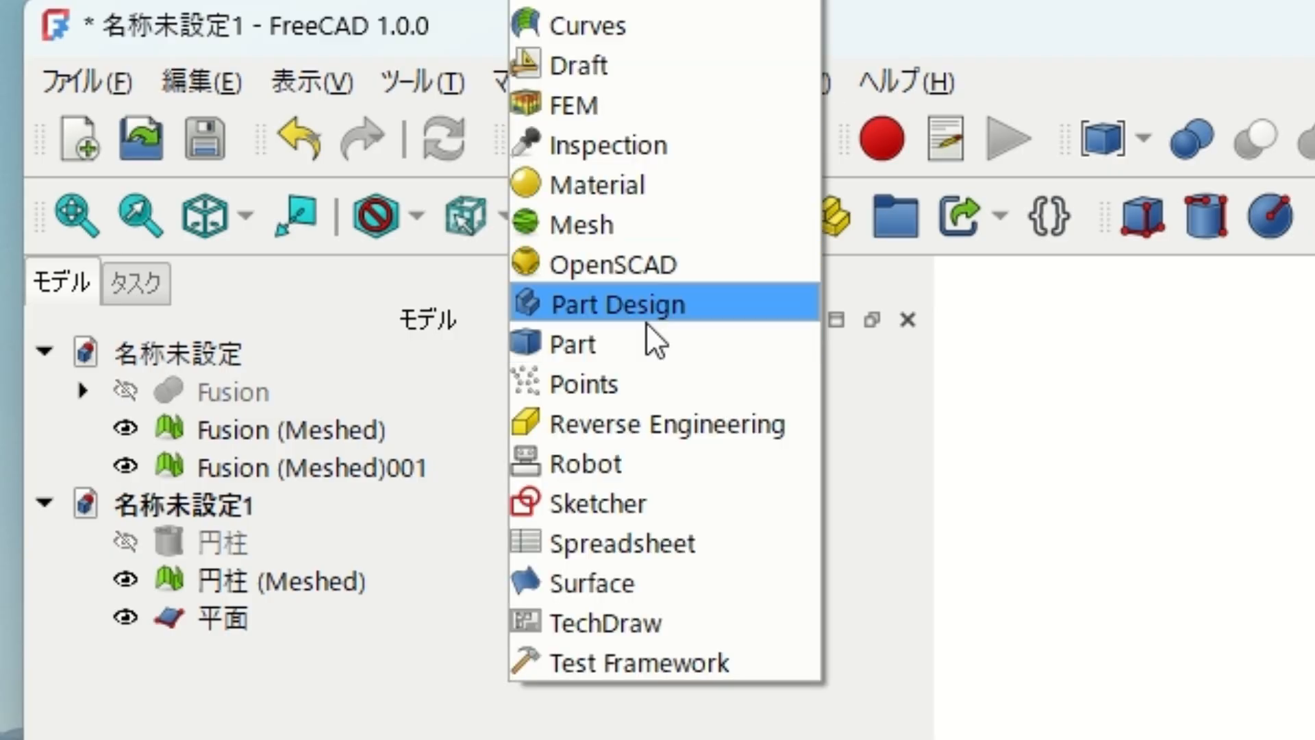
pyautogui.click(627, 234)
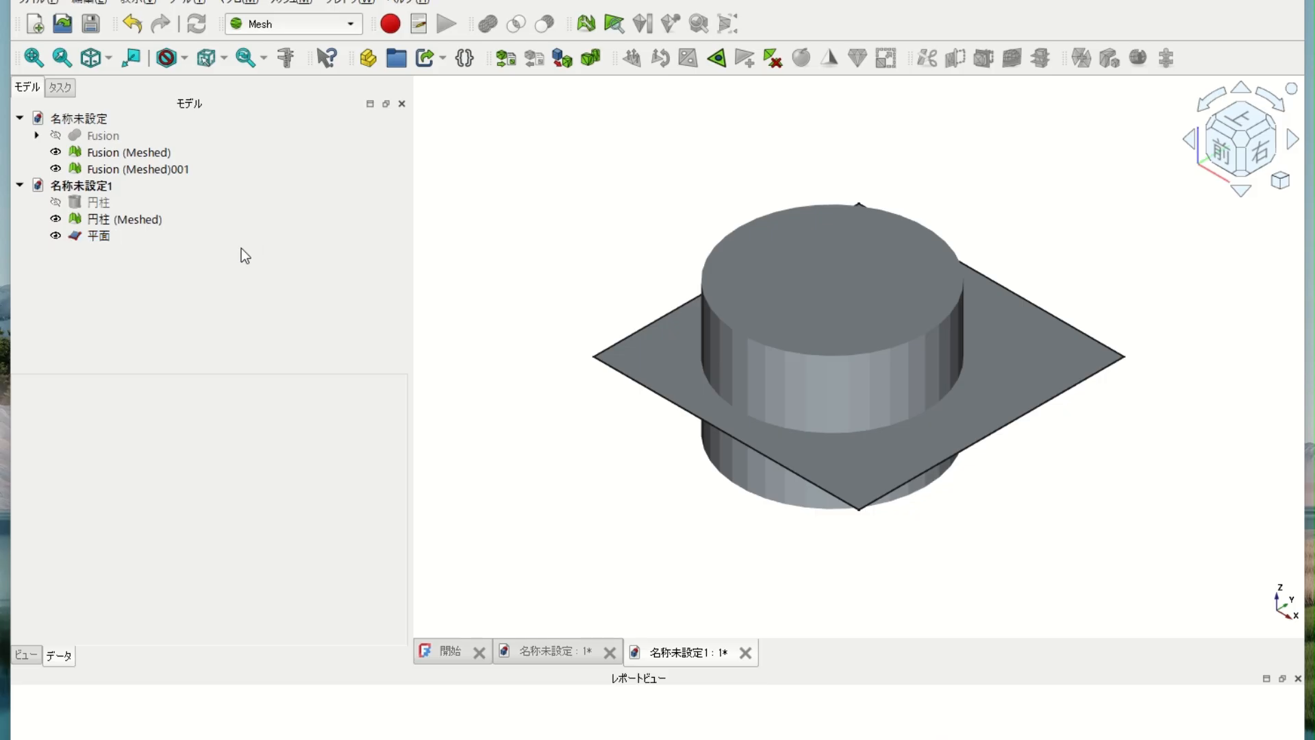
pyautogui.click(344, 618)
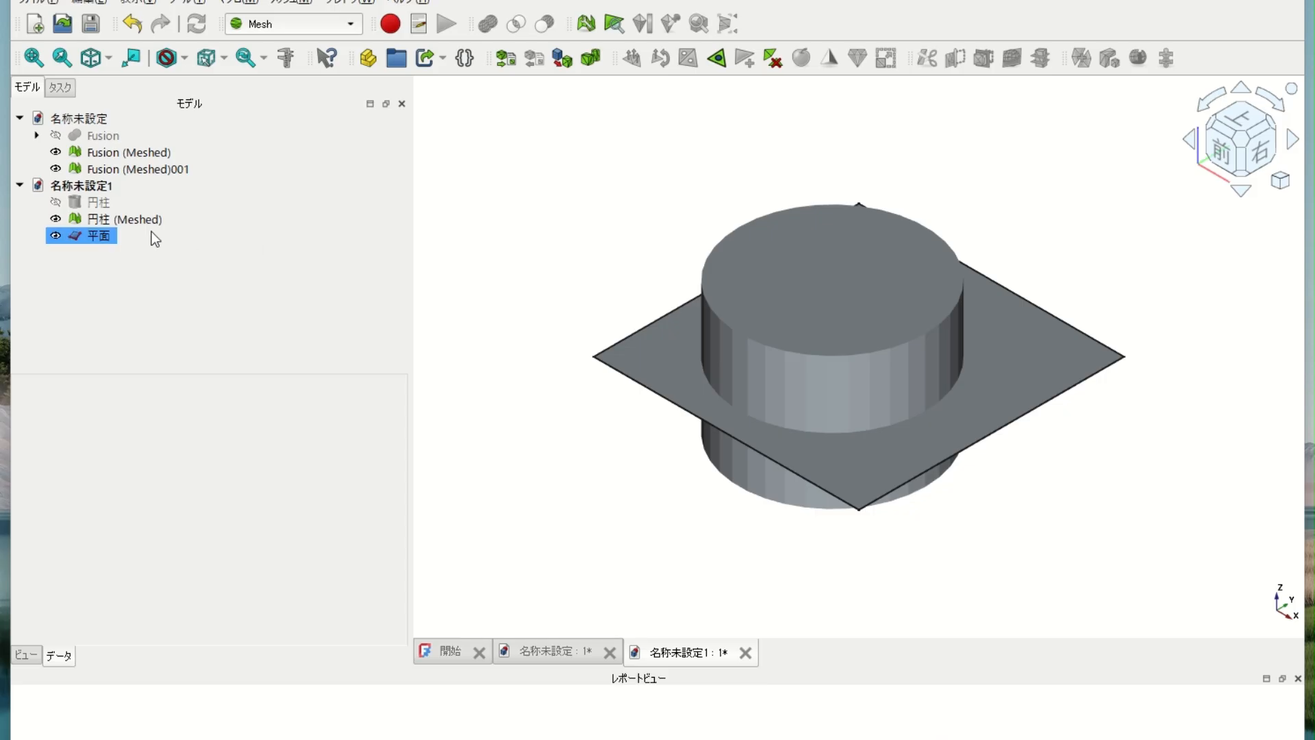
pyautogui.click(337, 584)
pyautogui.click(150, 224)
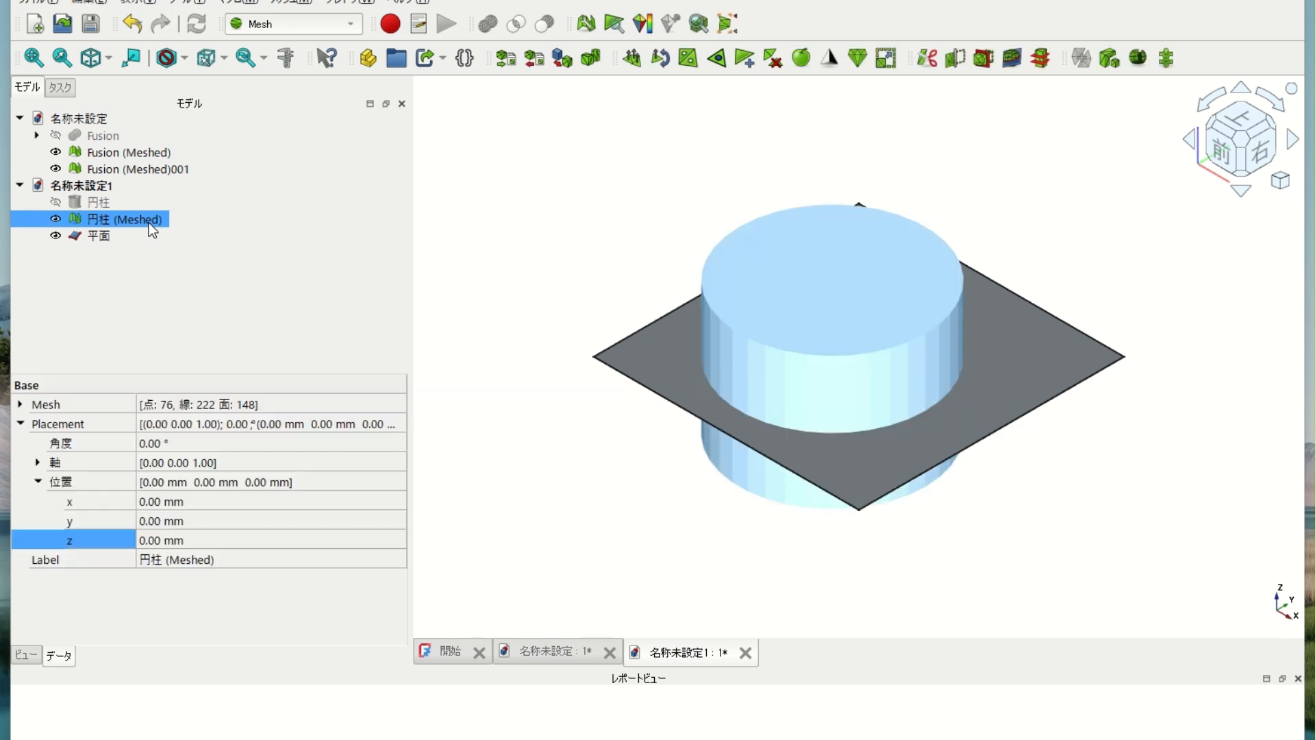
pyautogui.keyDown('ctrl'); pyautogui.click(104, 241); pyautogui.keyUp('ctrl')
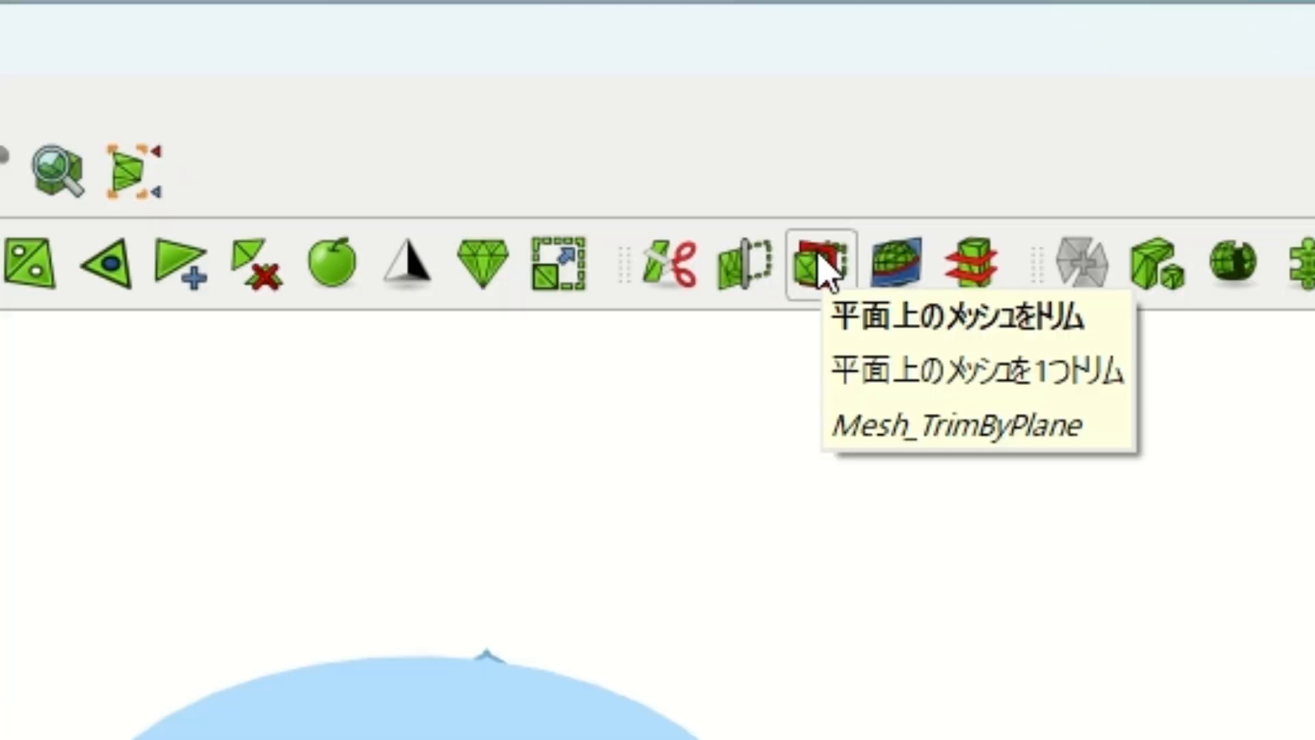
# - Trim 円柱 (Meshed) by the plane 平面, keeping the lower side, and undo the trim
pyautogui.click(820, 264)
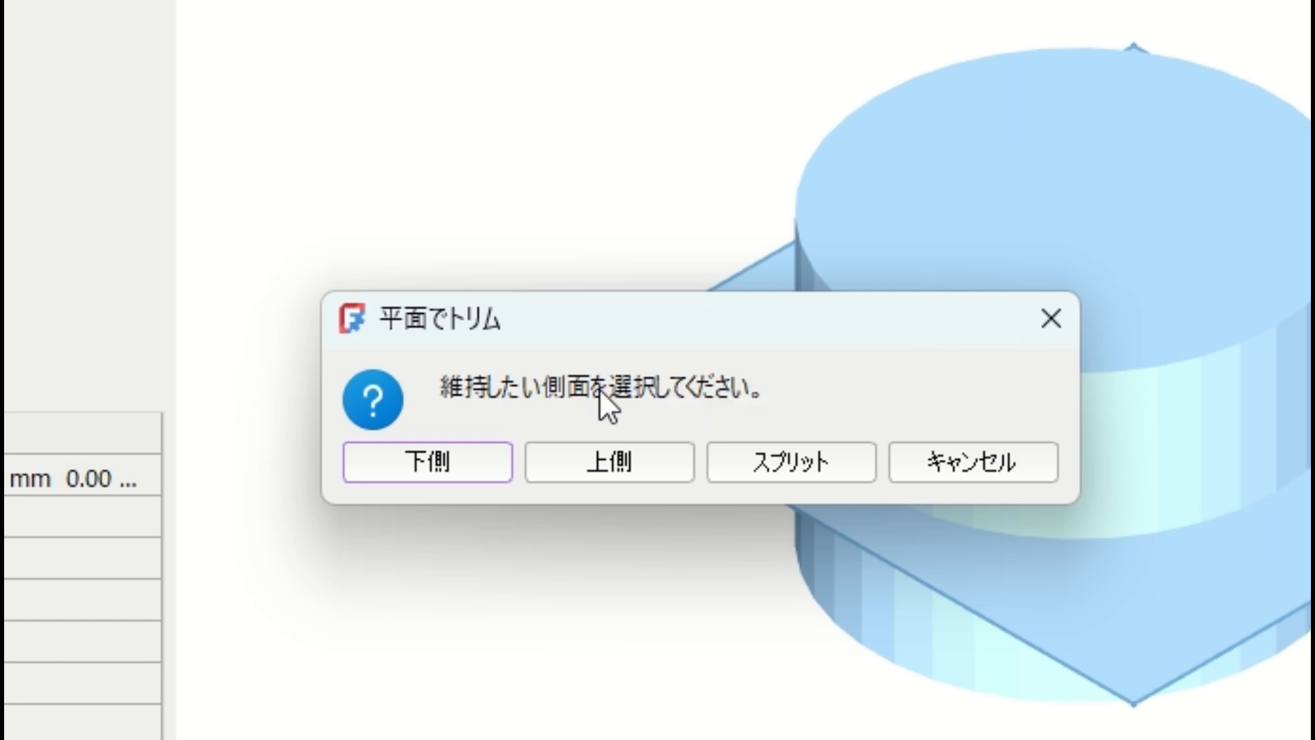
pyautogui.click(438, 474)
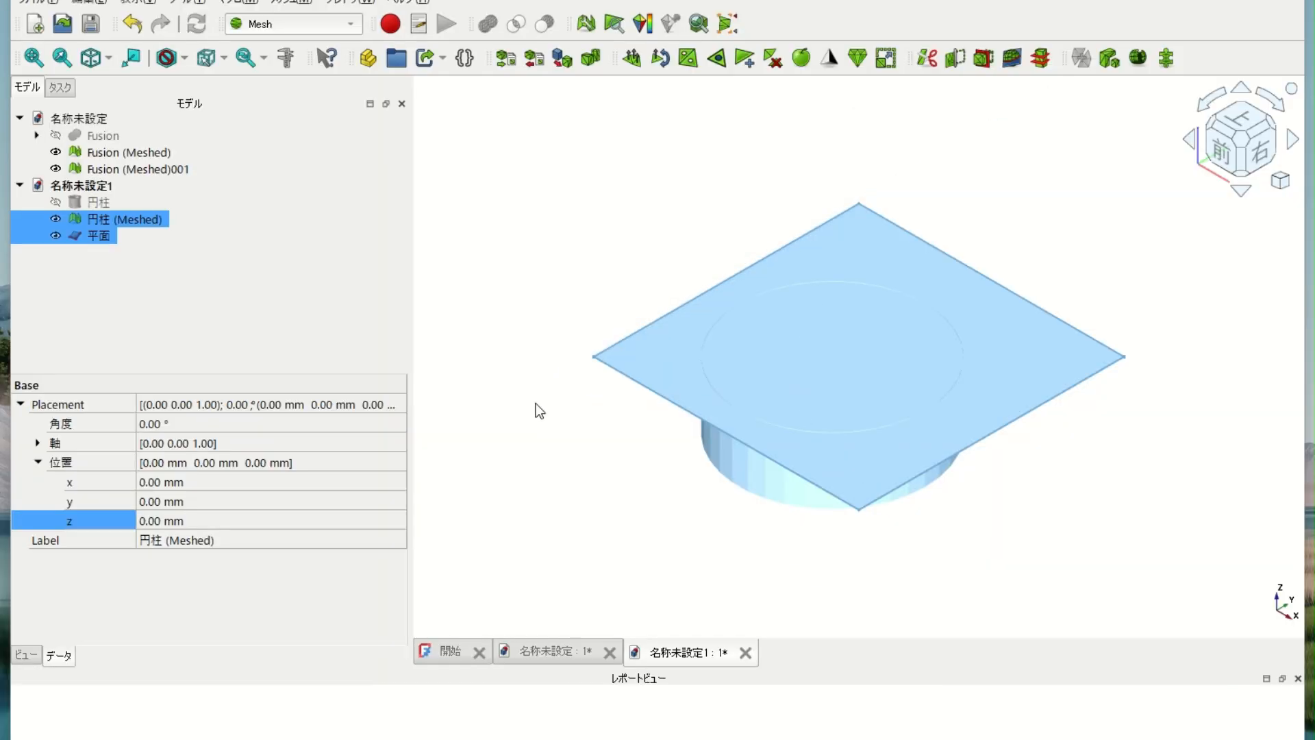
pyautogui.click(138, 30)
pyautogui.click(149, 49)
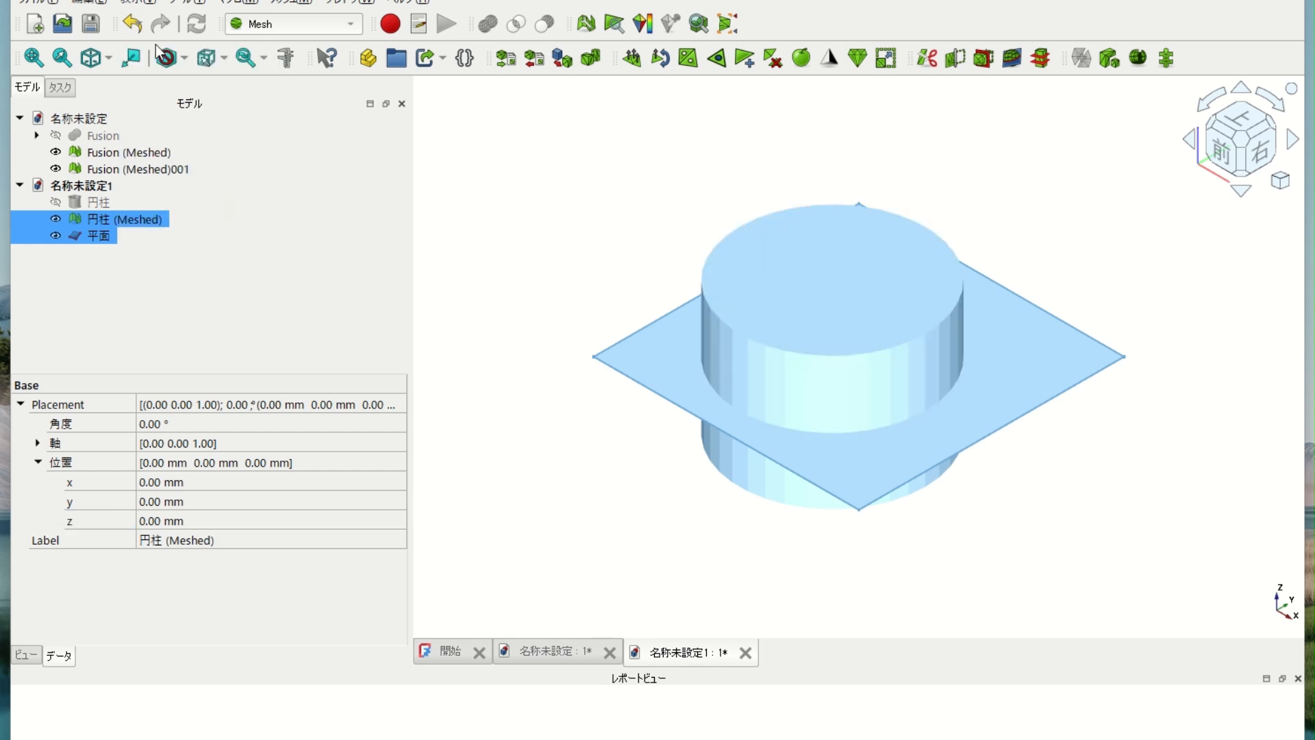
# - Trim 円柱 (Meshed) by the plane 平面, keeping the upper side, and undo the trim
pyautogui.click(985, 60)
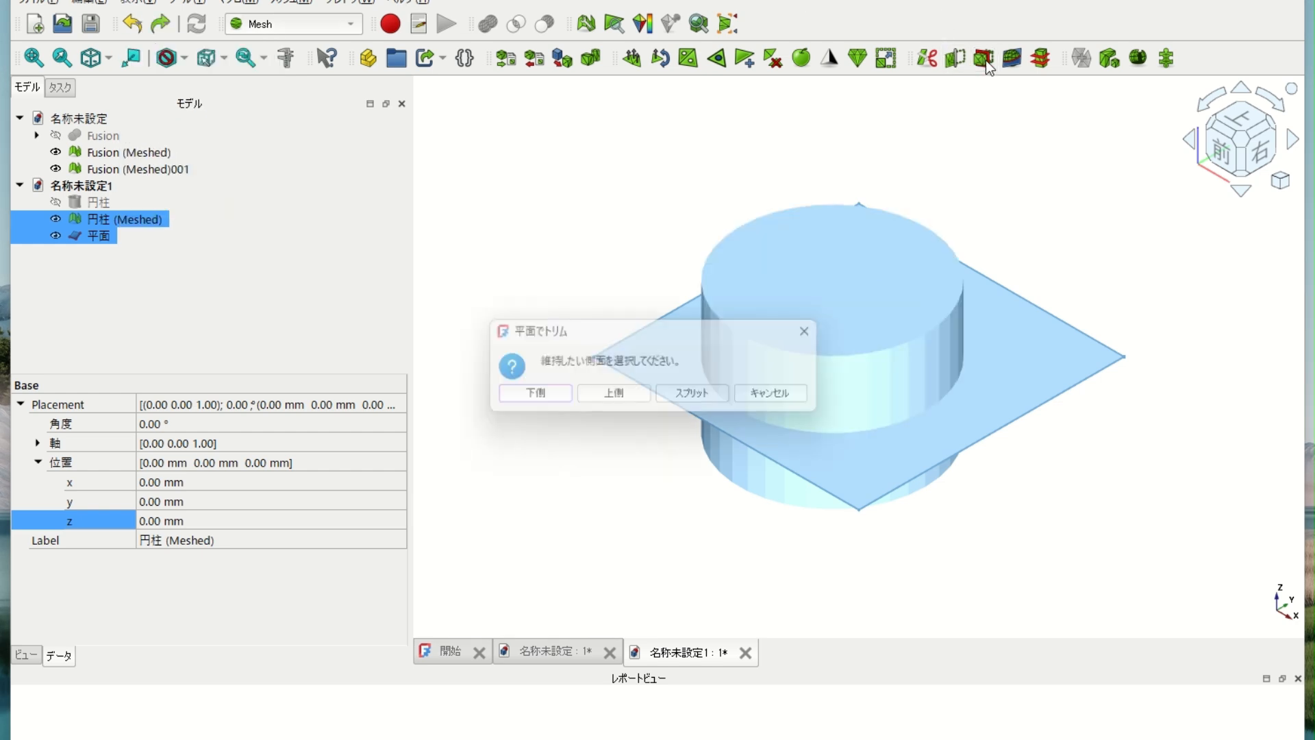
pyautogui.click(637, 399)
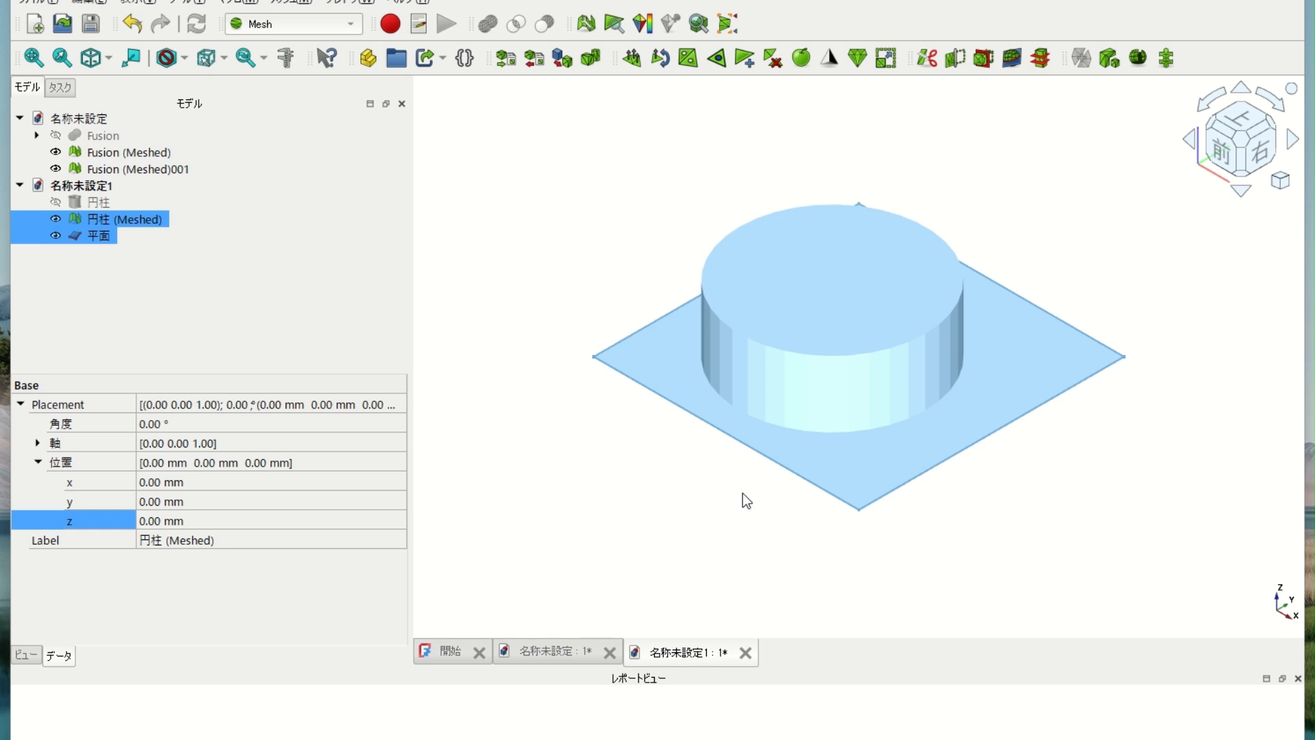
pyautogui.click(134, 25)
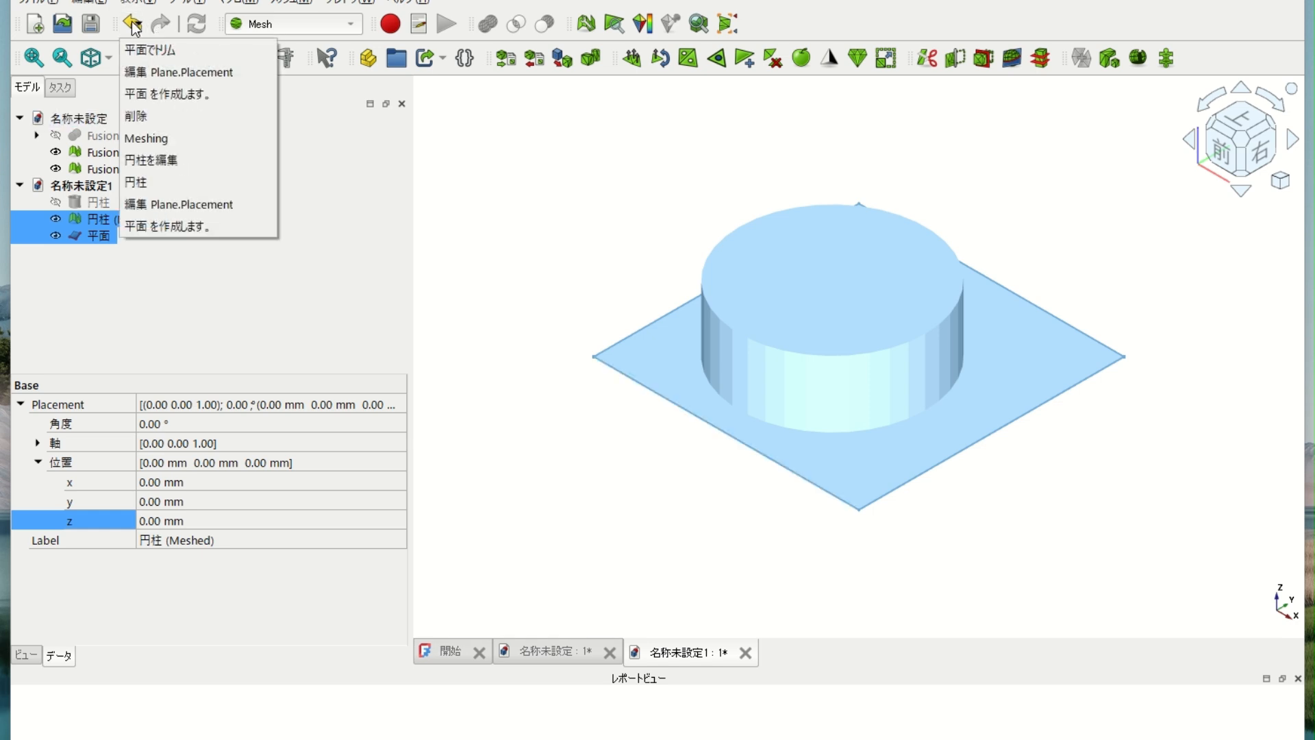
pyautogui.click(250, 55)
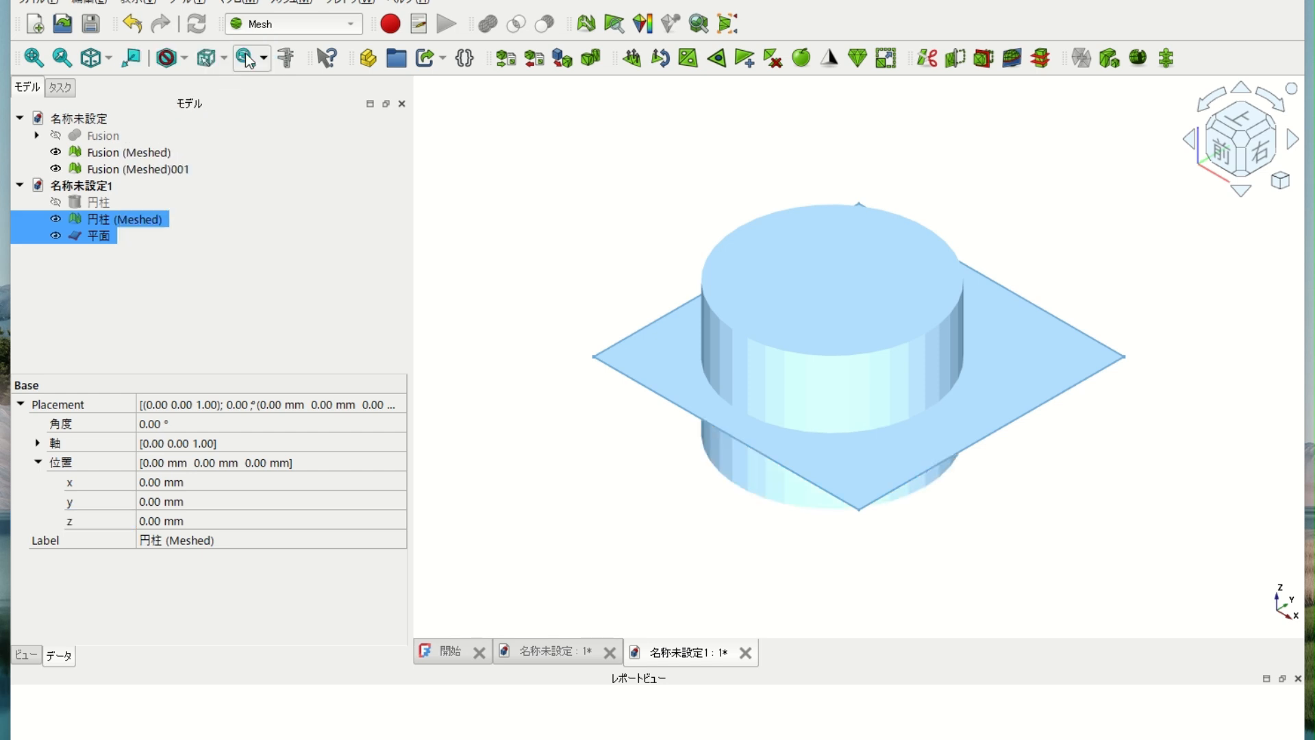
# - Split 円柱 (Meshed) at the plane 平面 and move the upper piece away along the X axis with Transform
pyautogui.click(986, 59)
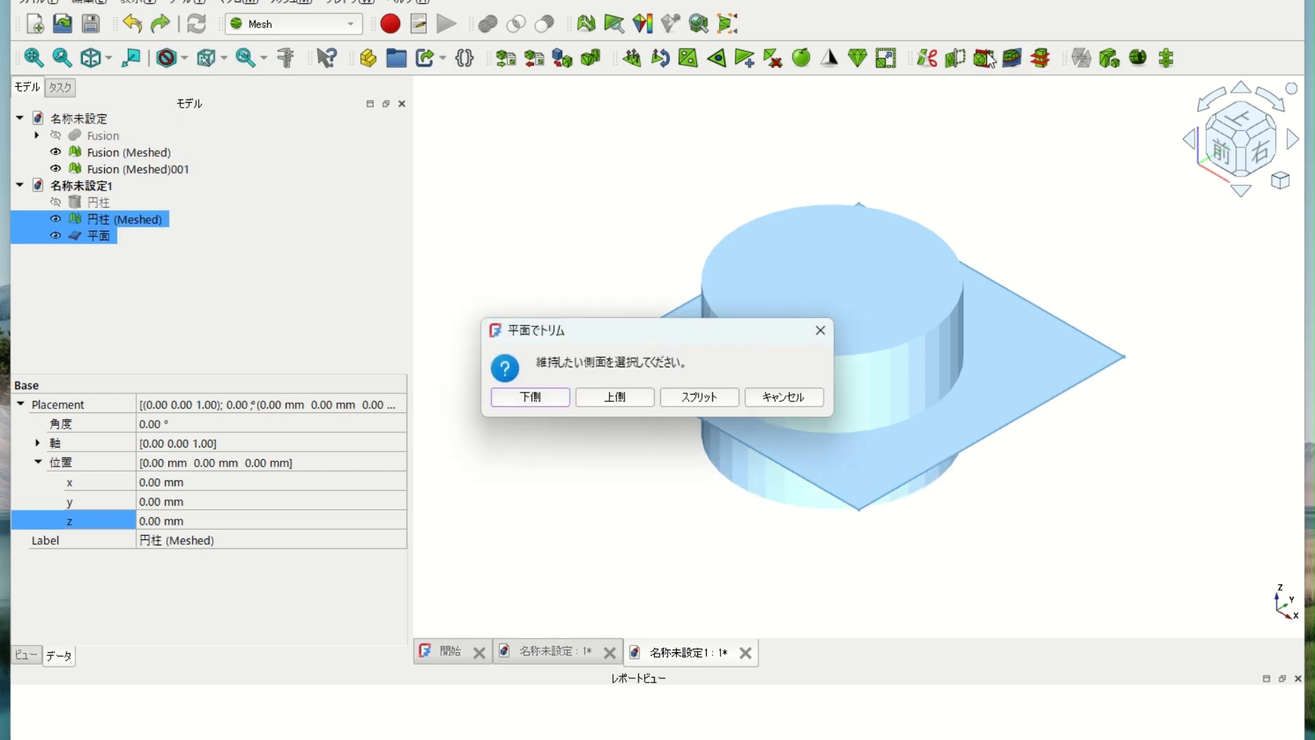
pyautogui.click(700, 398)
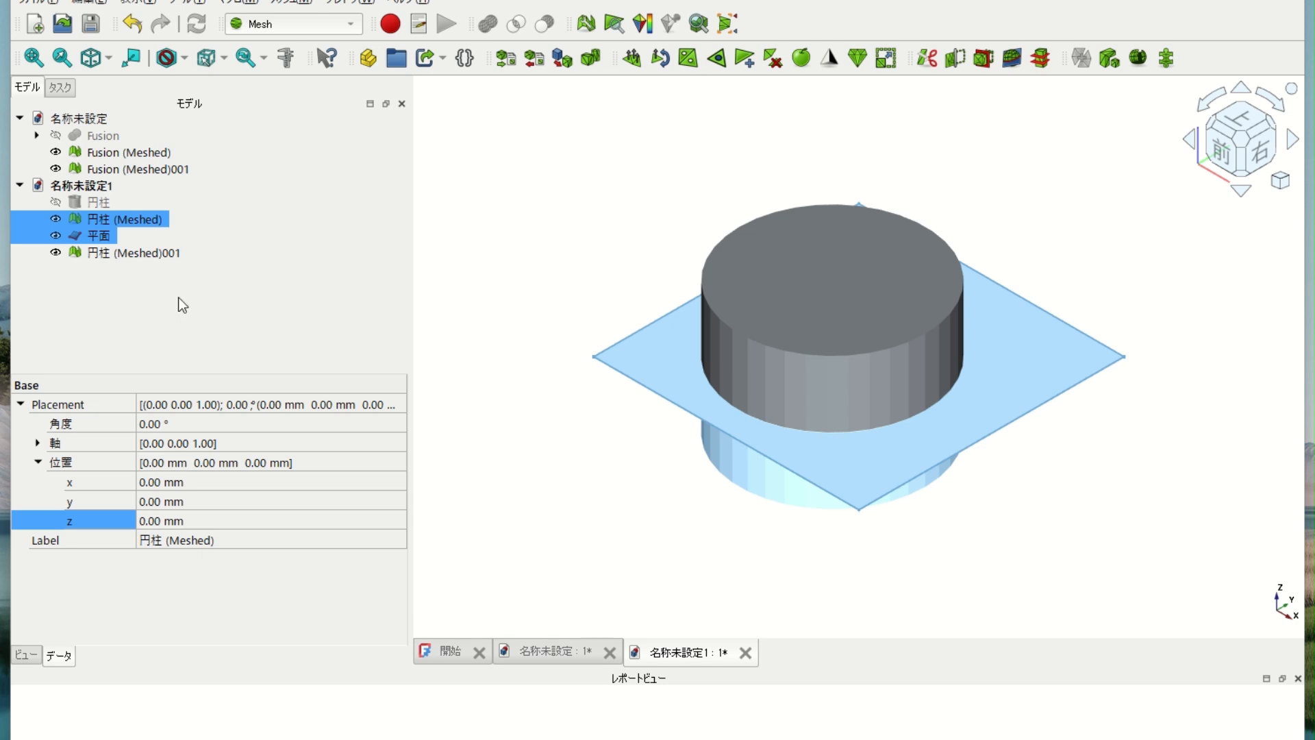
pyautogui.click(142, 253)
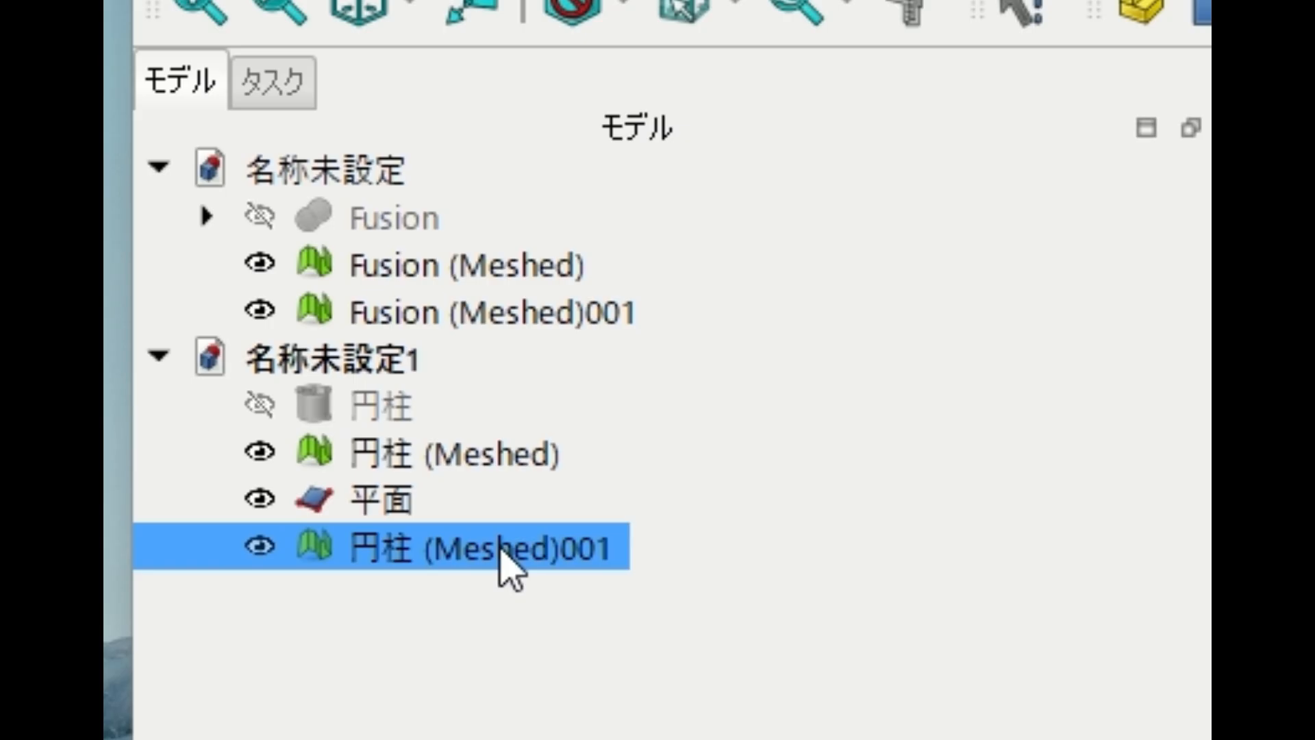
pyautogui.rightClick(508, 570)
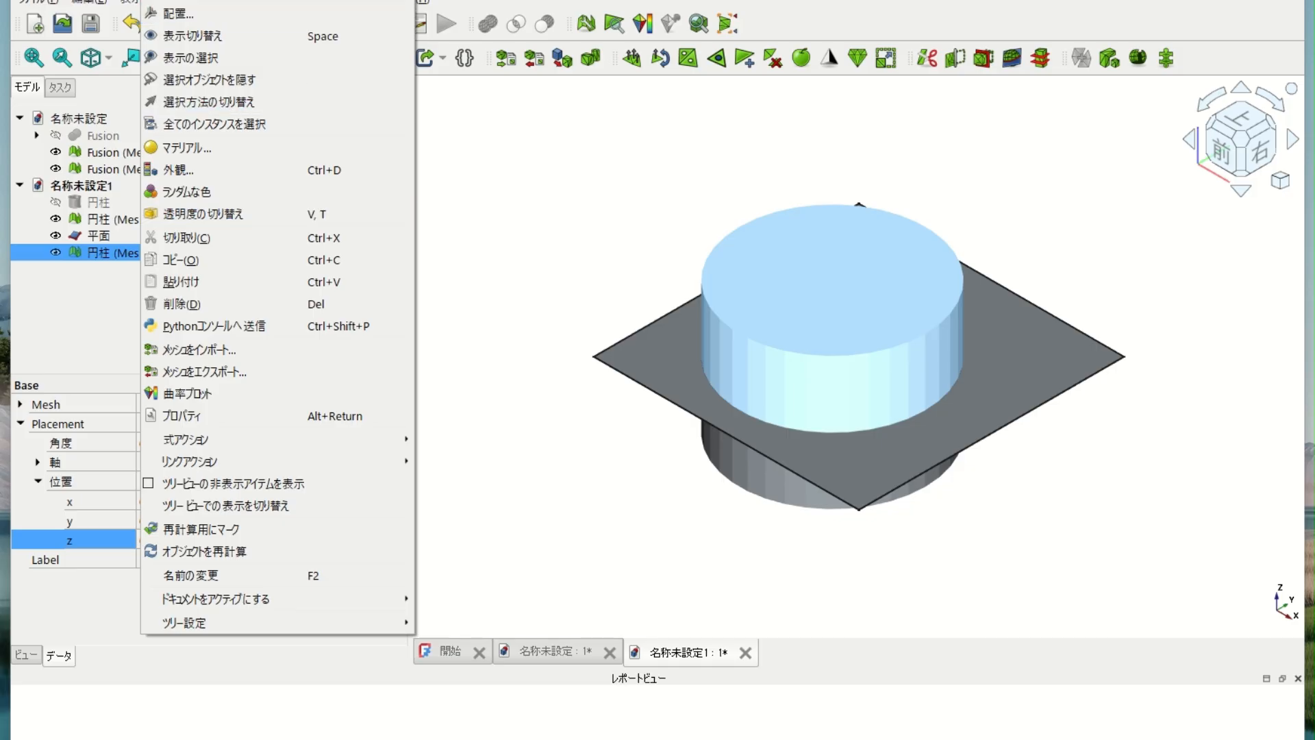
pyautogui.click(346, 12)
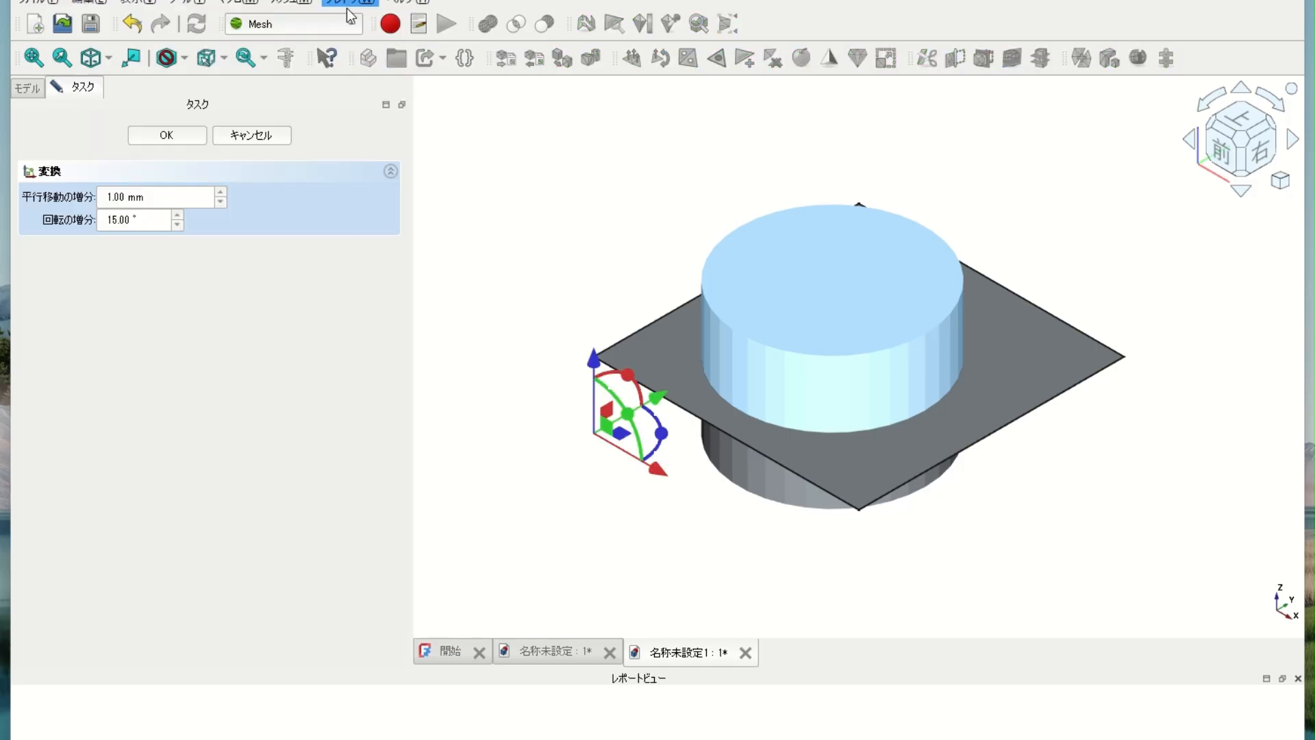
pyautogui.moveTo(658, 470); pyautogui.dragTo(874, 711)
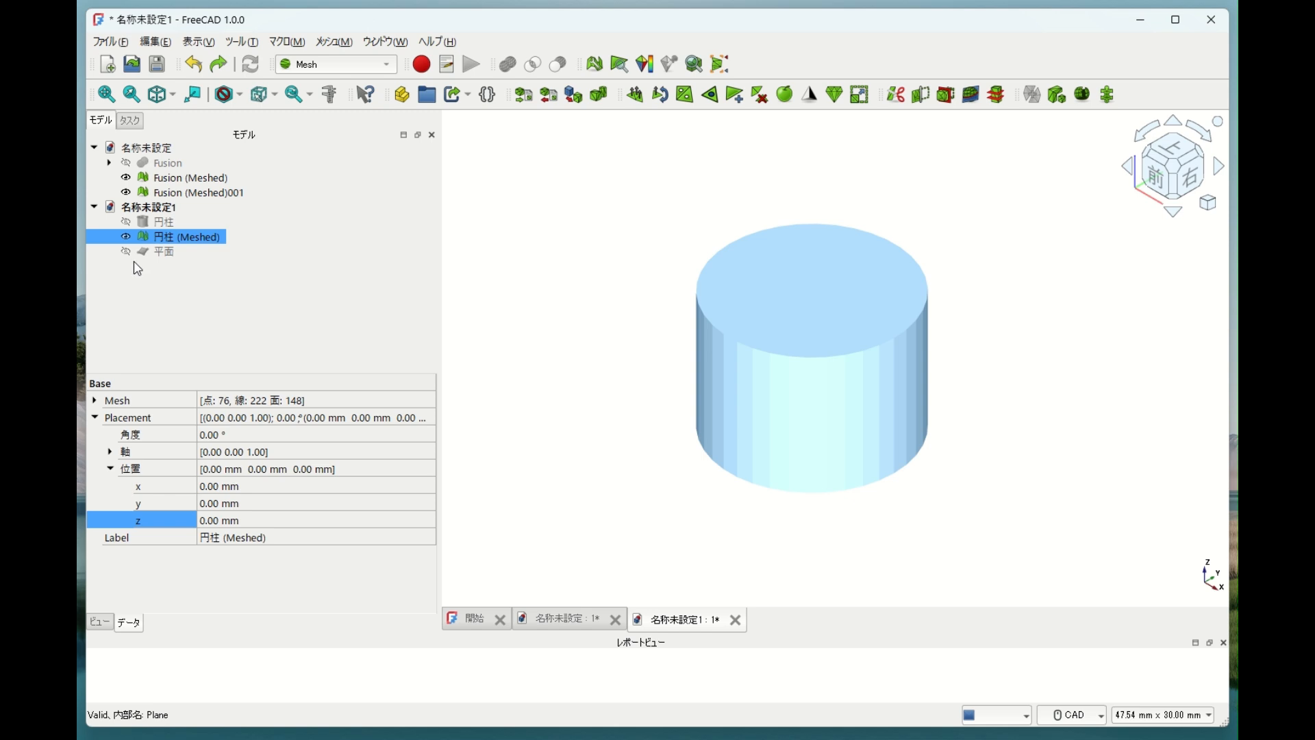
# - Show the plane 平面, select it together with 円柱 (Meshed), and create a section of the mesh at the plane
pyautogui.keyDown('ctrl'); pyautogui.click(126, 253); pyautogui.keyUp('ctrl')
pyautogui.click(126, 252)
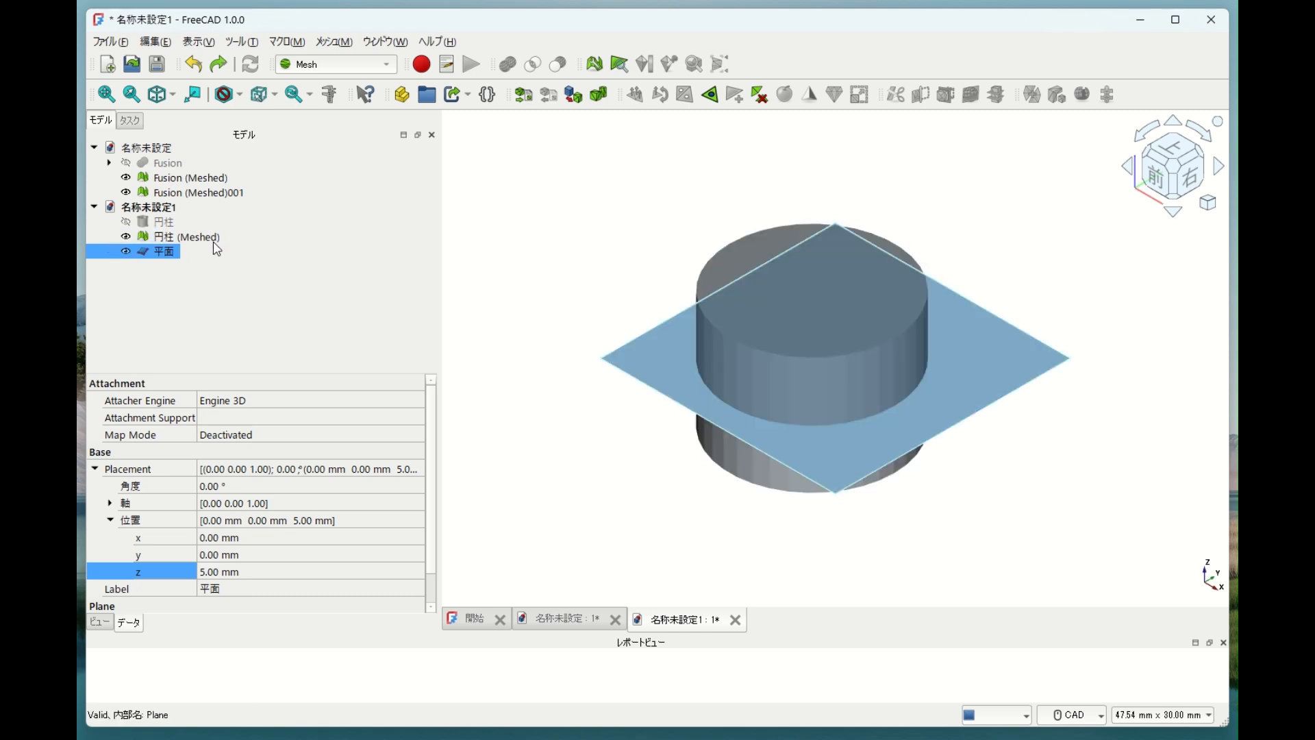
pyautogui.click(185, 240)
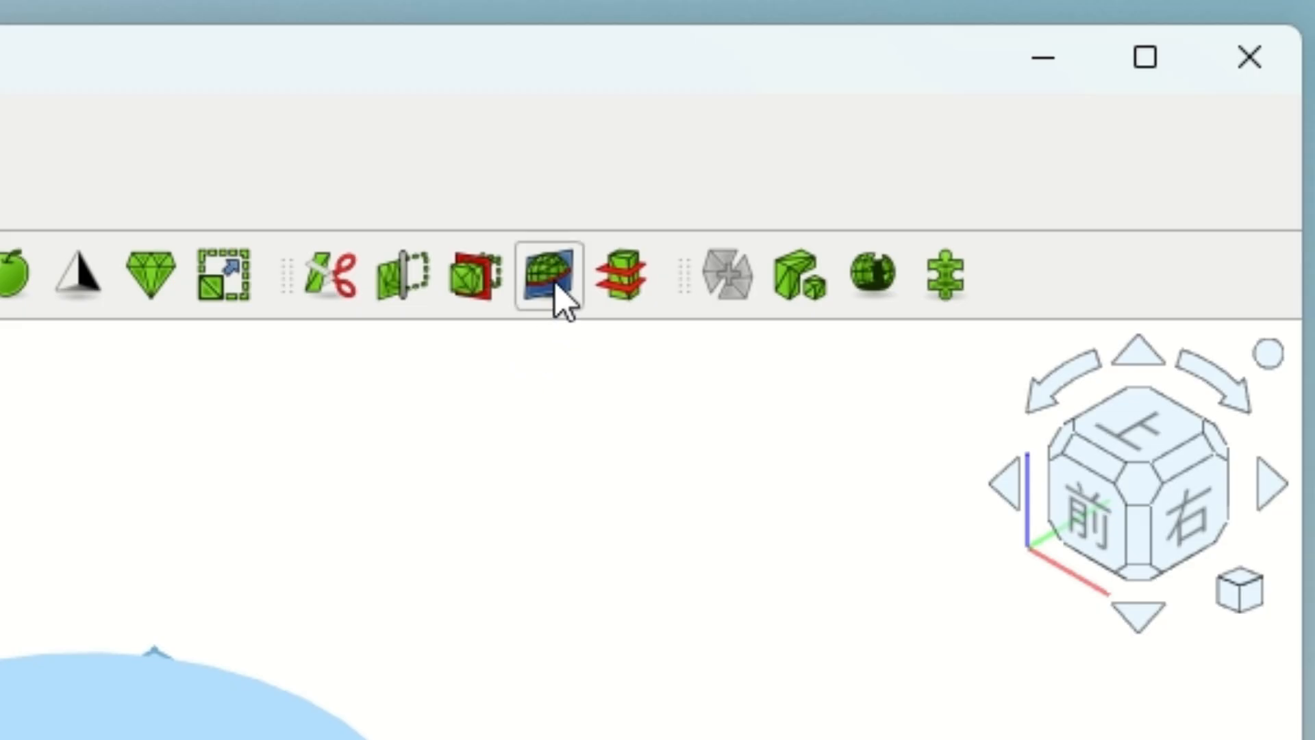
pyautogui.click(555, 283)
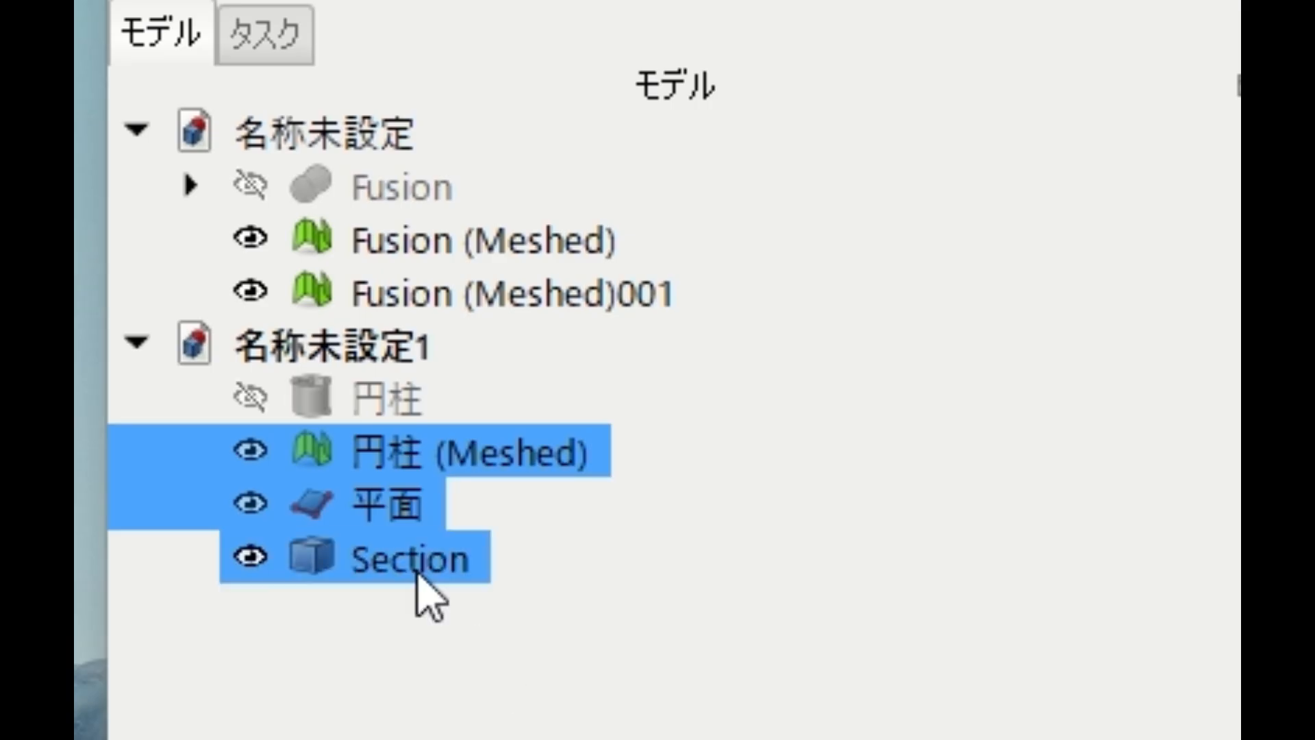
# - Transform the Section outline 21 mm along the X axis to inspect it, and cancel the move
pyautogui.click(417, 573)
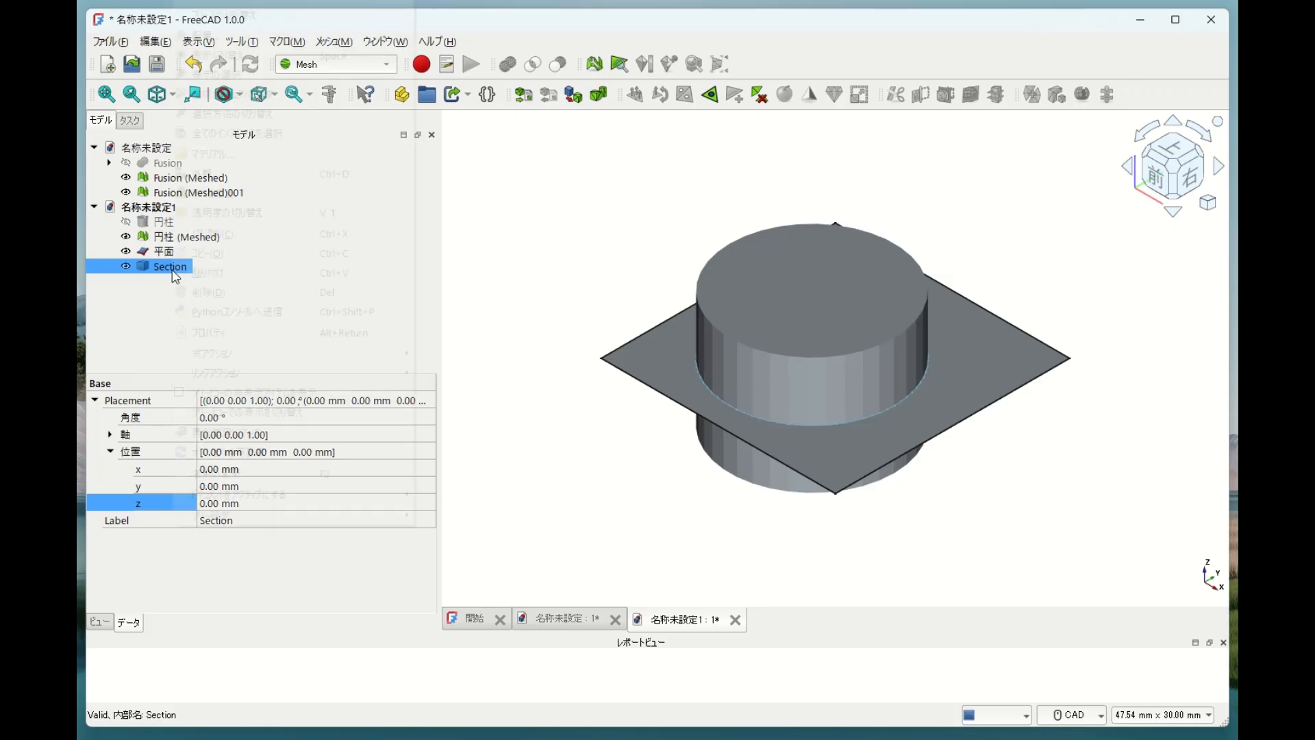
pyautogui.rightClick(175, 274)
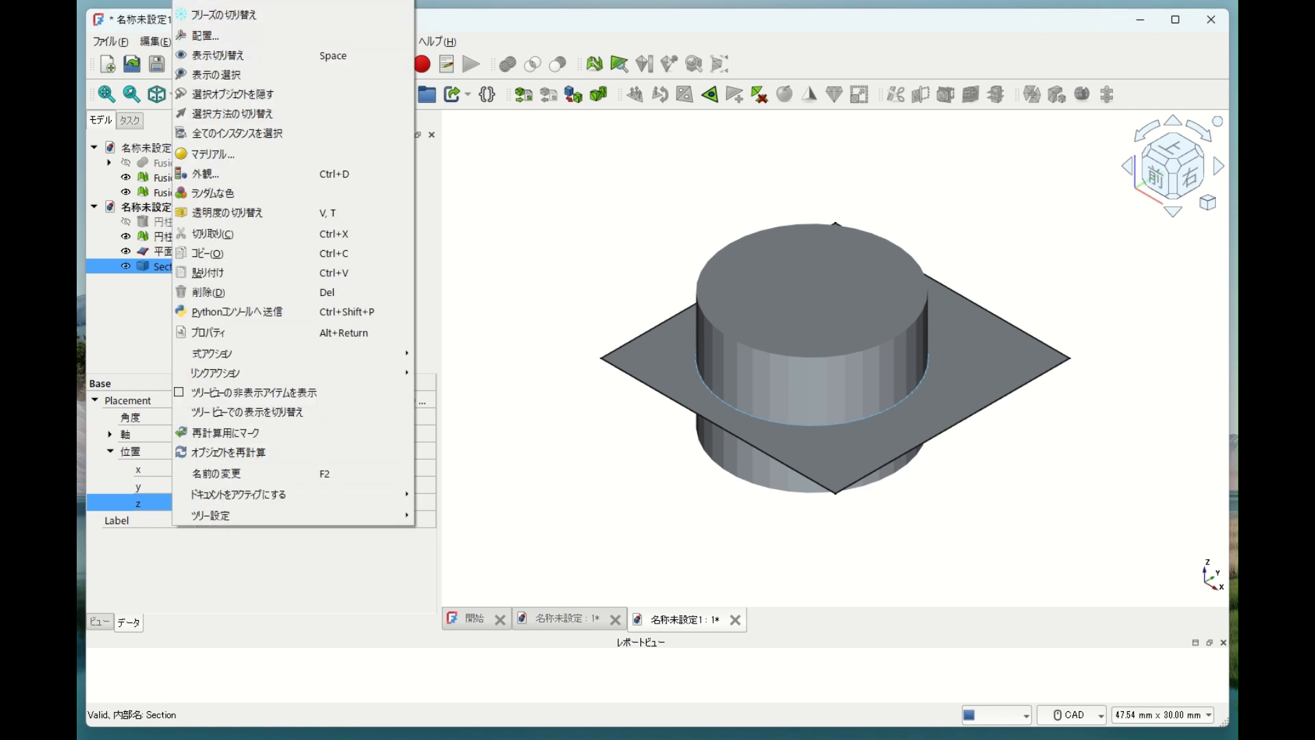
pyautogui.click(247, 2)
pyautogui.moveTo(656, 465); pyautogui.dragTo(905, 608)
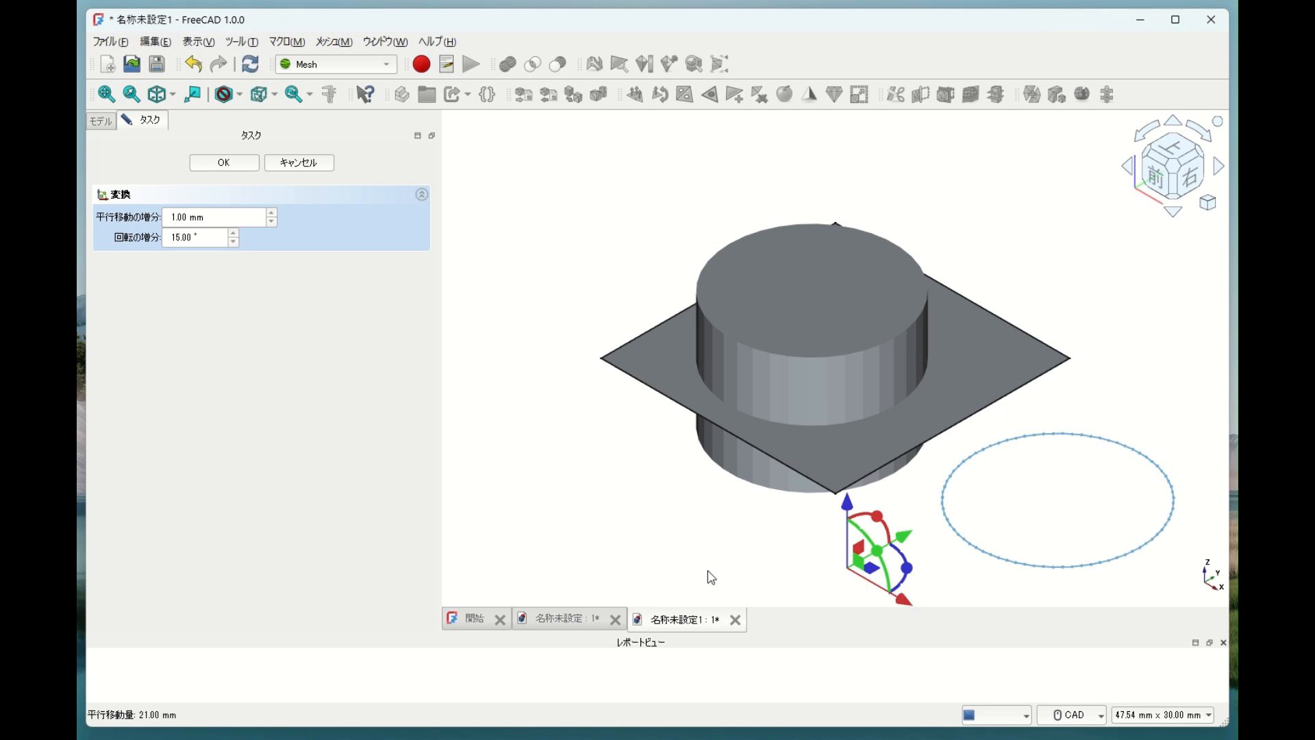
pyautogui.click(302, 164)
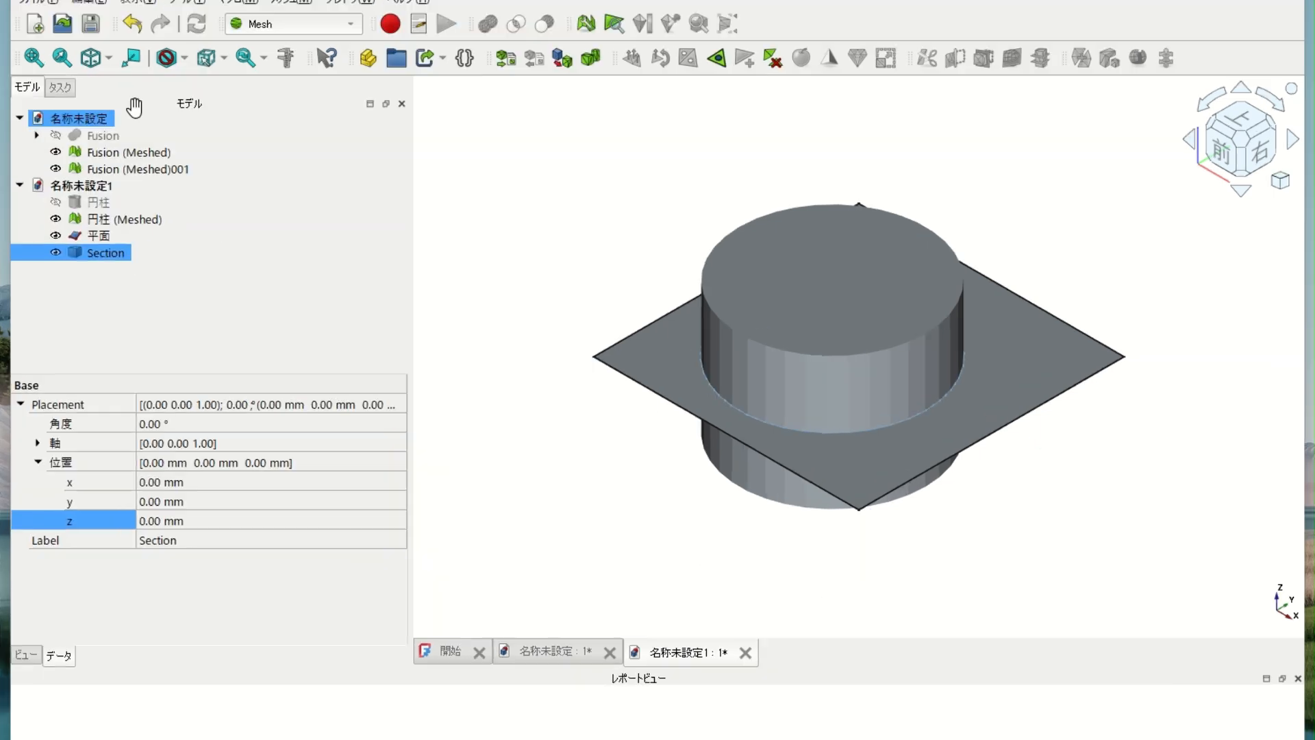
# - Undo the section of the cylinder mesh and hide the plane 平面
pyautogui.click(133, 25)
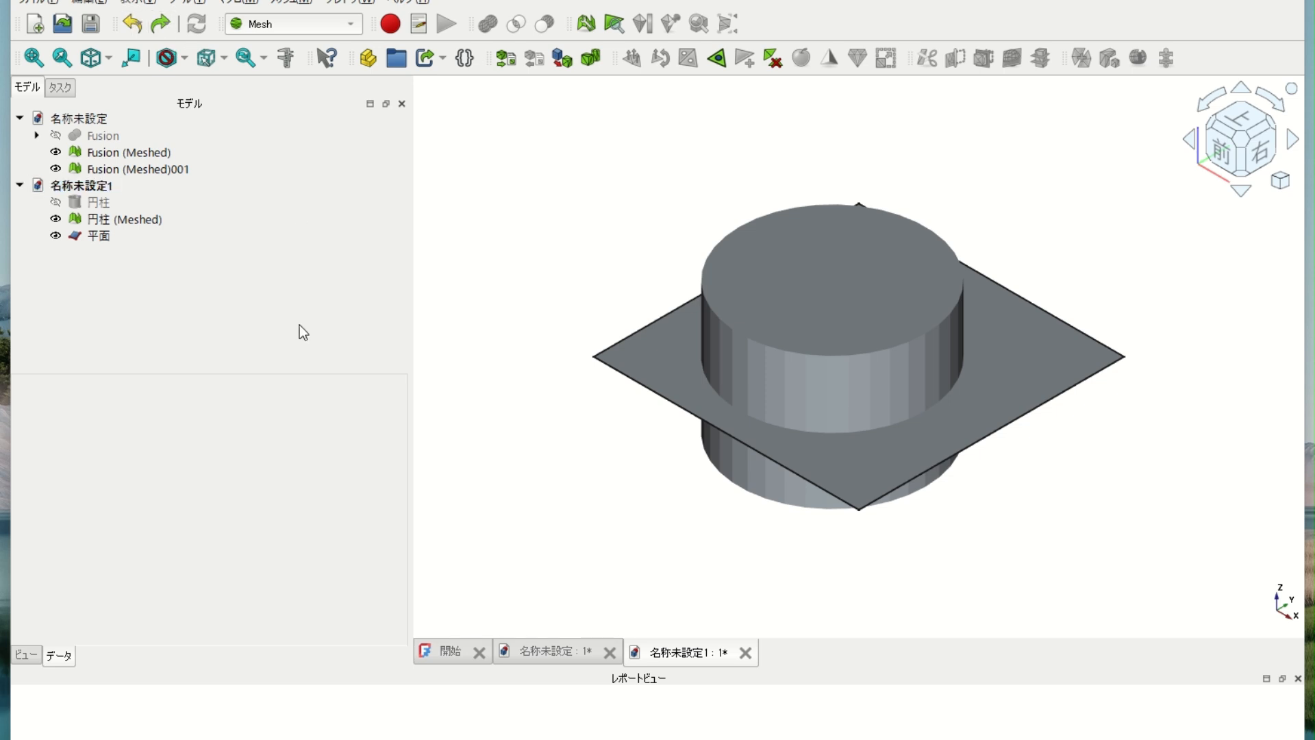
pyautogui.click(718, 285)
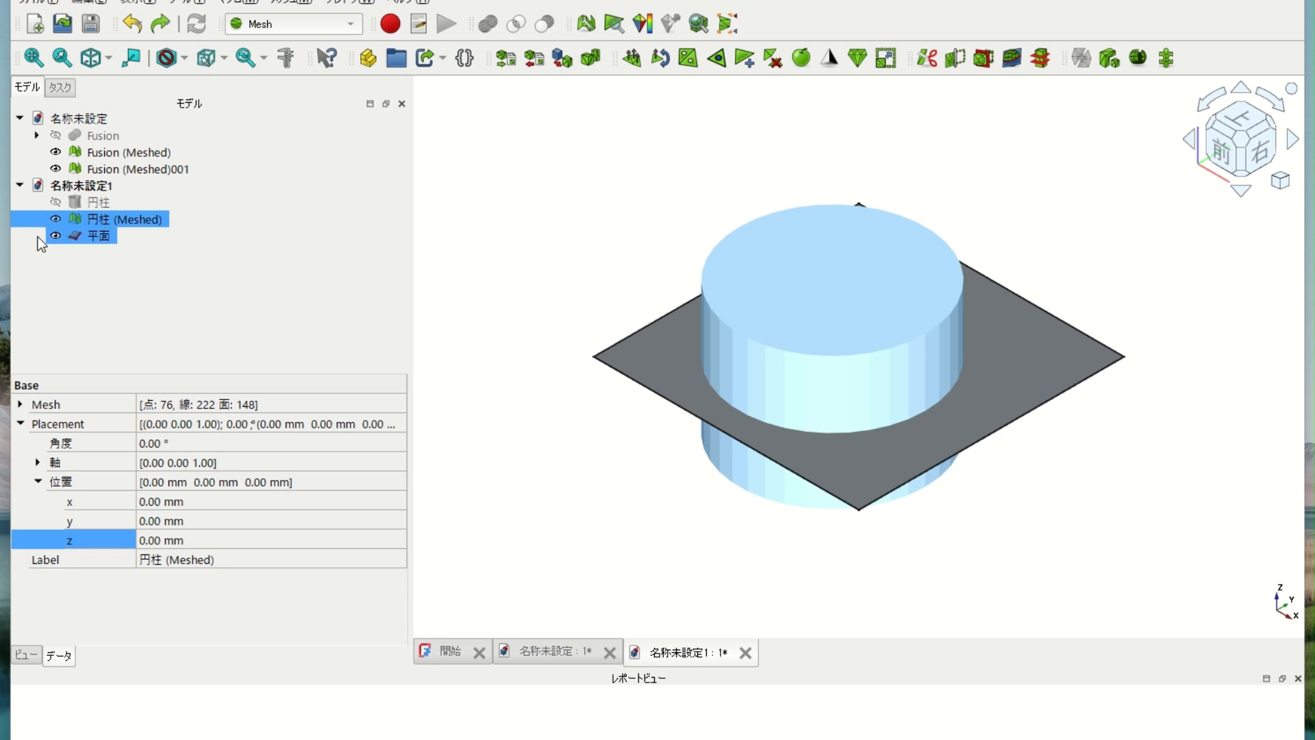
pyautogui.click(55, 235)
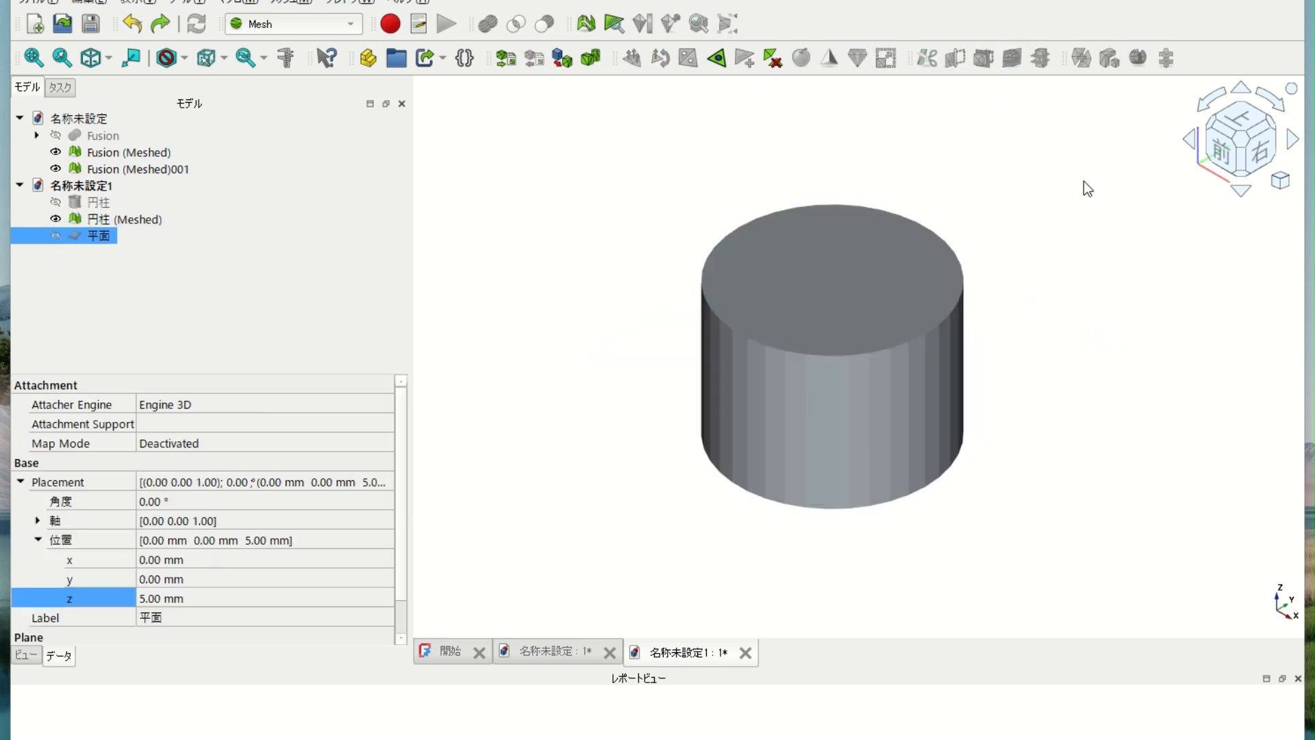
# - Start Cross-Sections on 円柱 (Meshed), preview the XZ and YZ guide planes, and choose XY as the guide plane
pyautogui.click(822, 283)
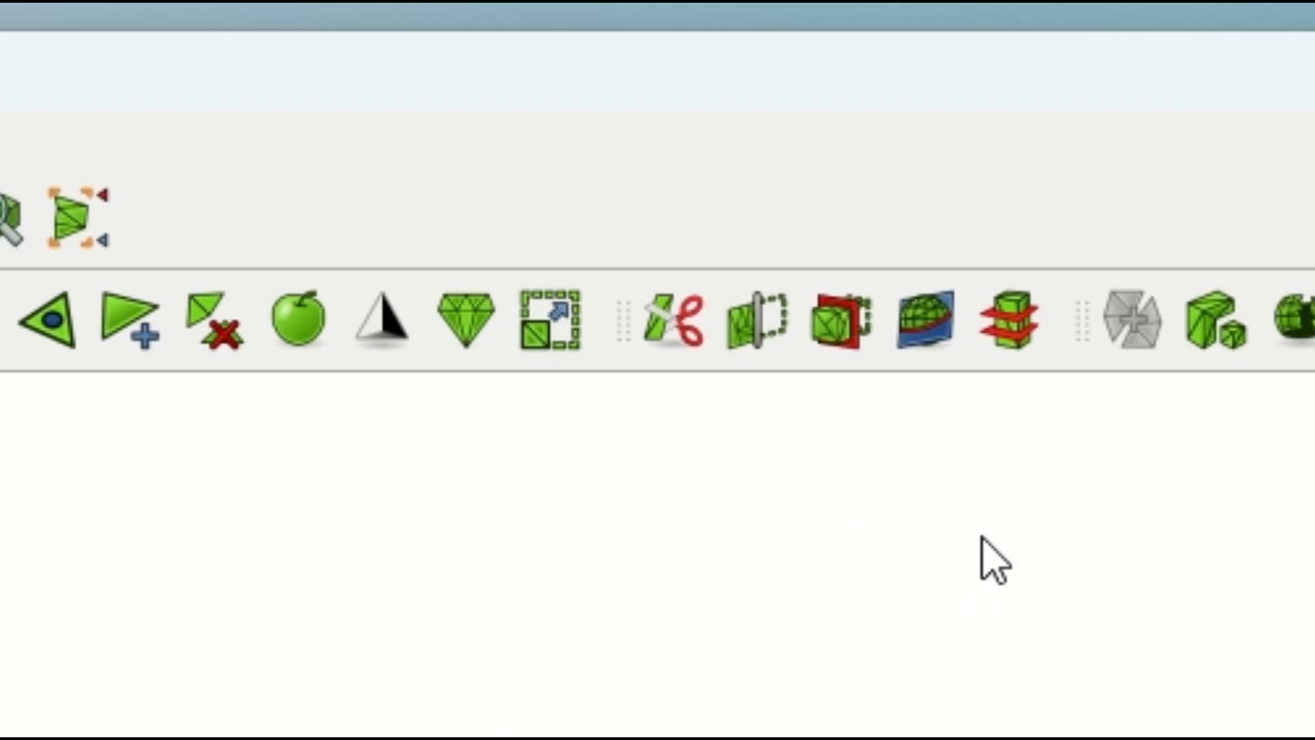
pyautogui.click(1019, 343)
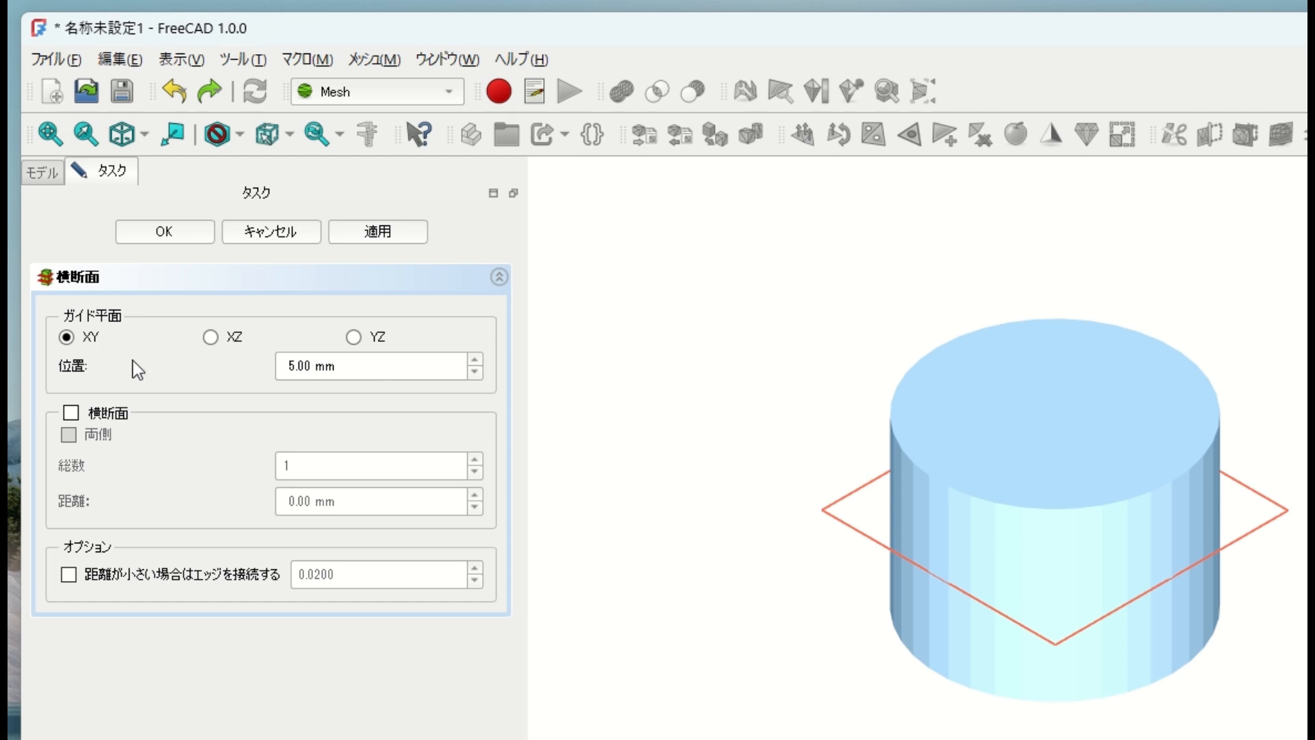
pyautogui.click(211, 339)
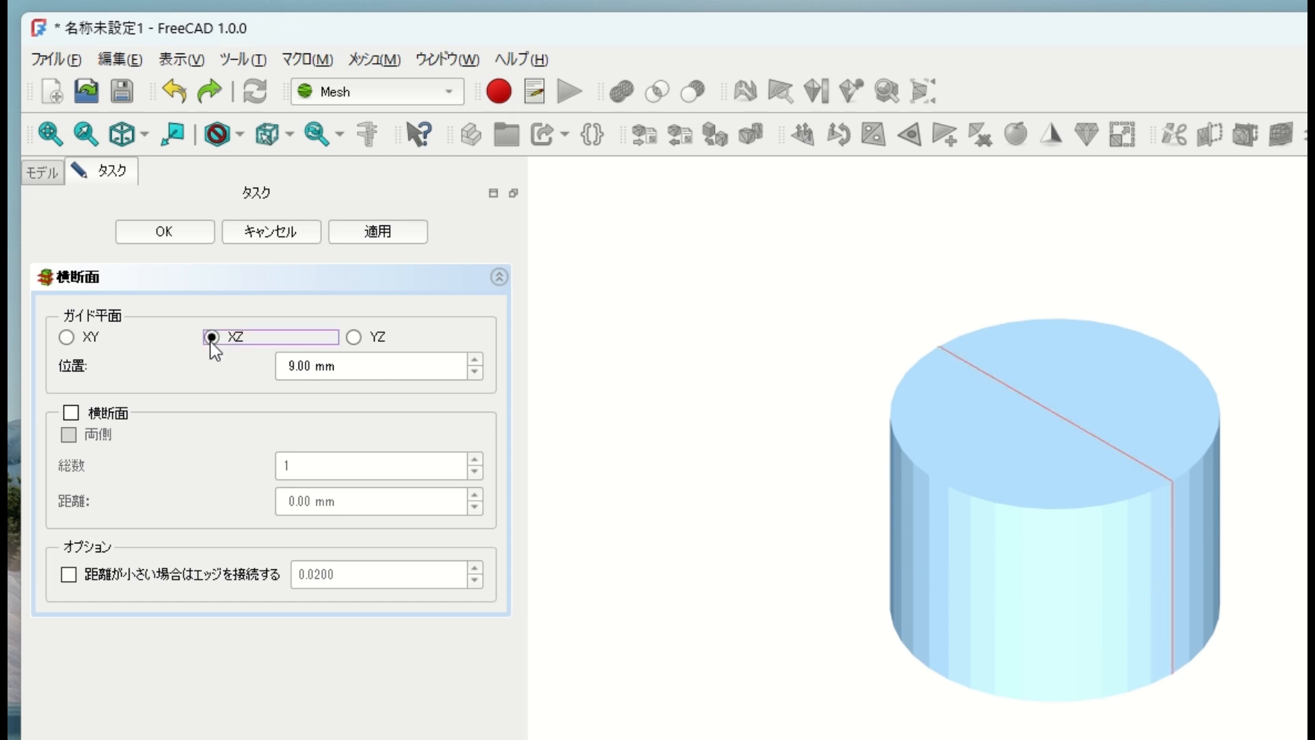
pyautogui.click(352, 344)
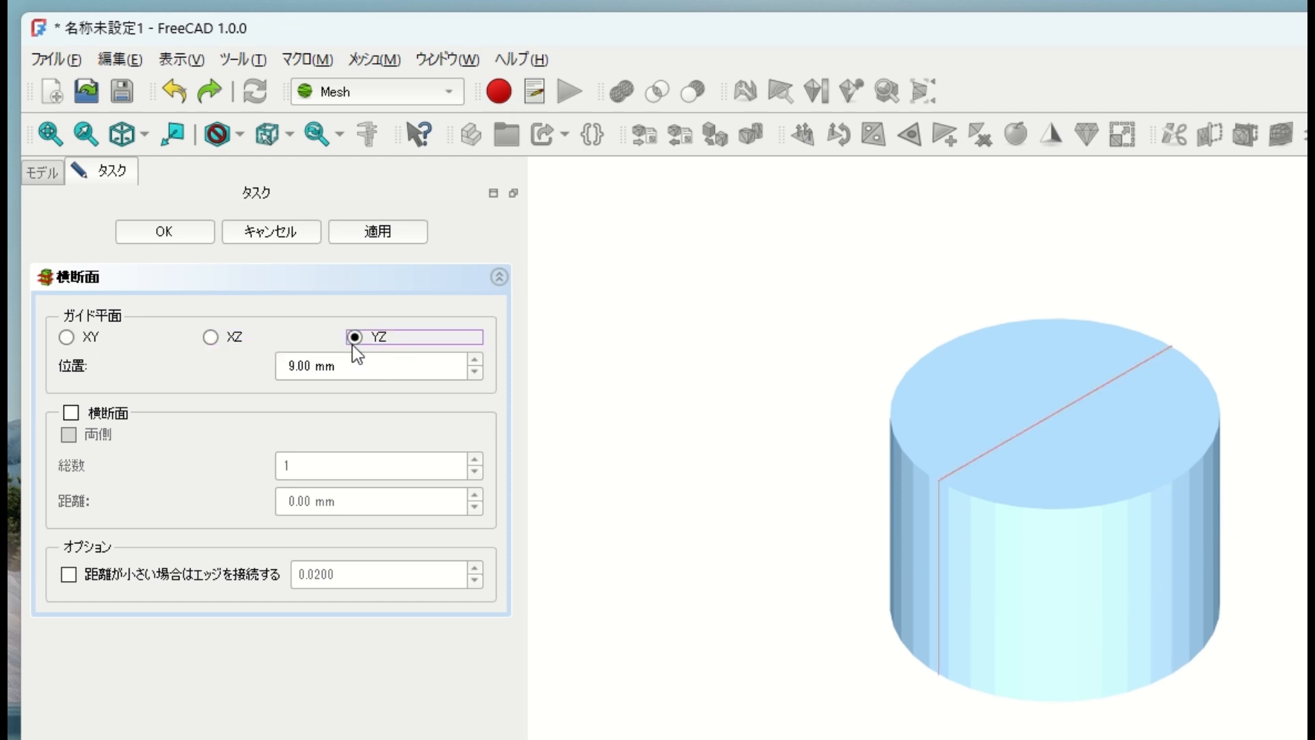
pyautogui.click(81, 340)
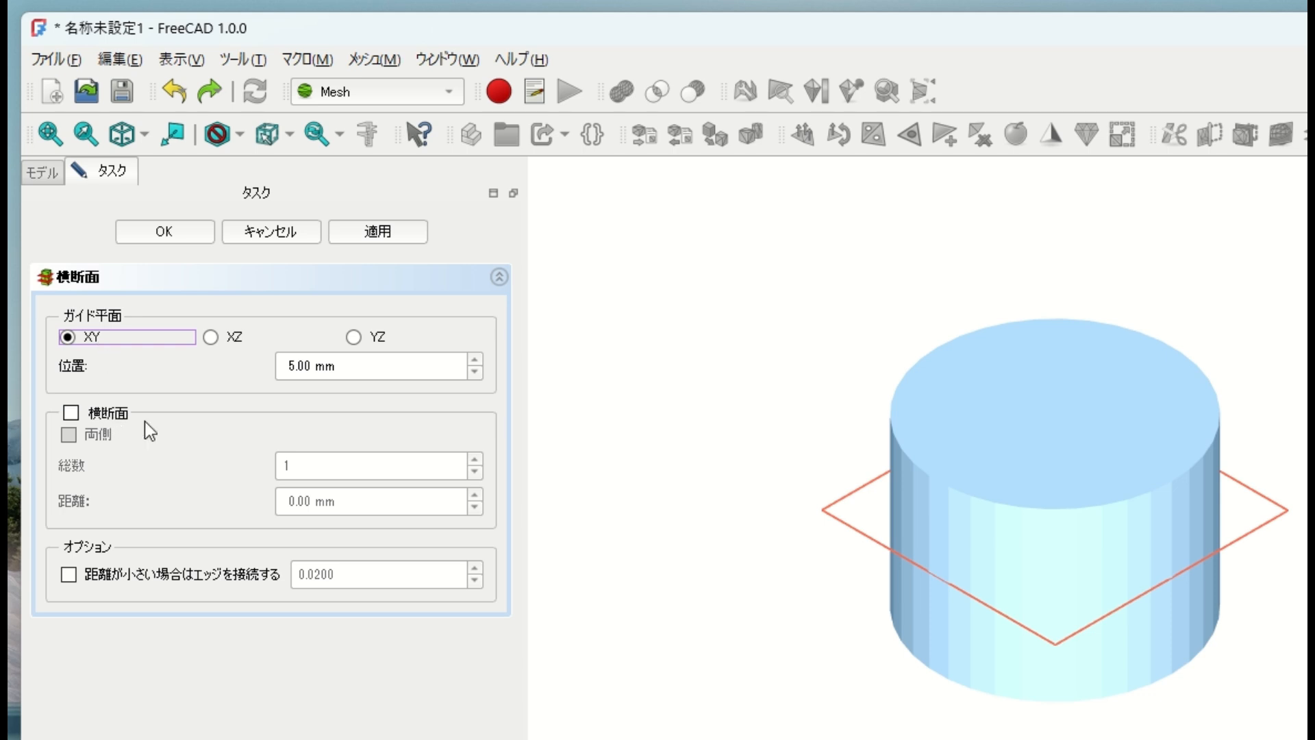
# - Enable multiple cross-sections, set their count to 3, and distribute them on both sides of the guide plane
pyautogui.click(69, 413)
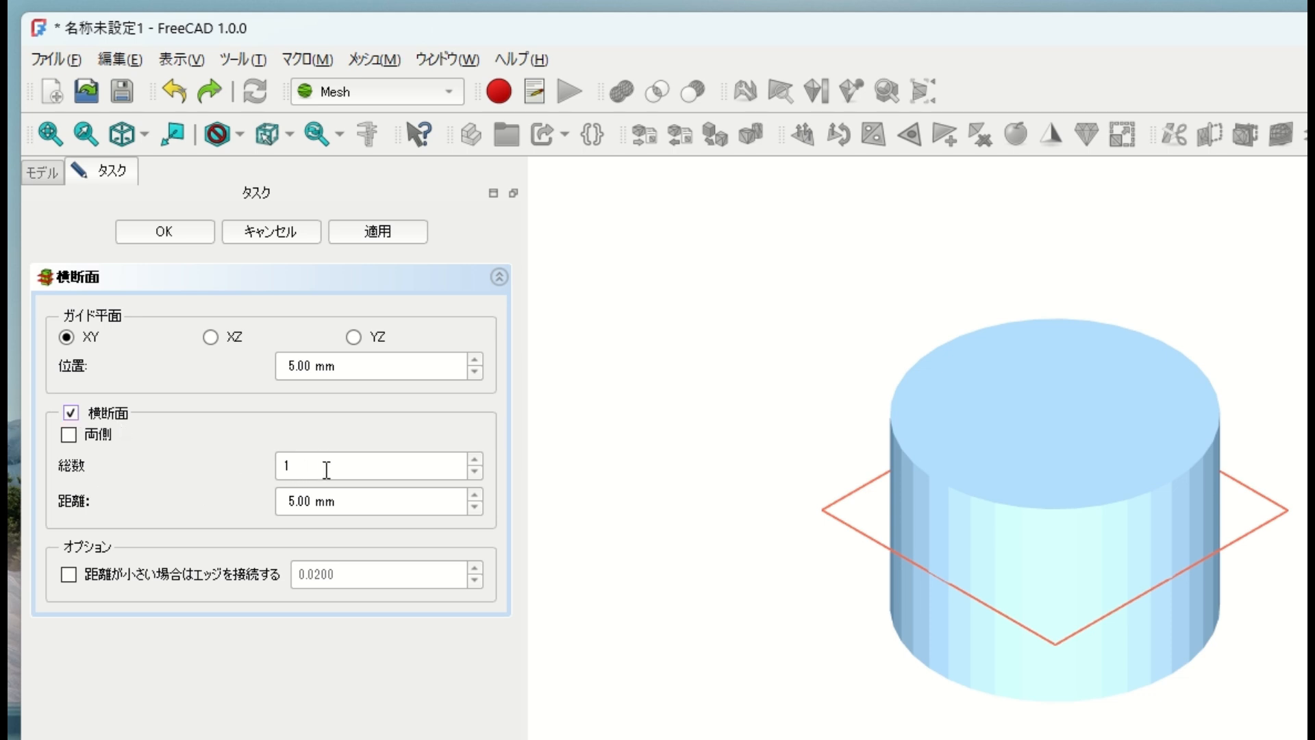
pyautogui.click(474, 459)
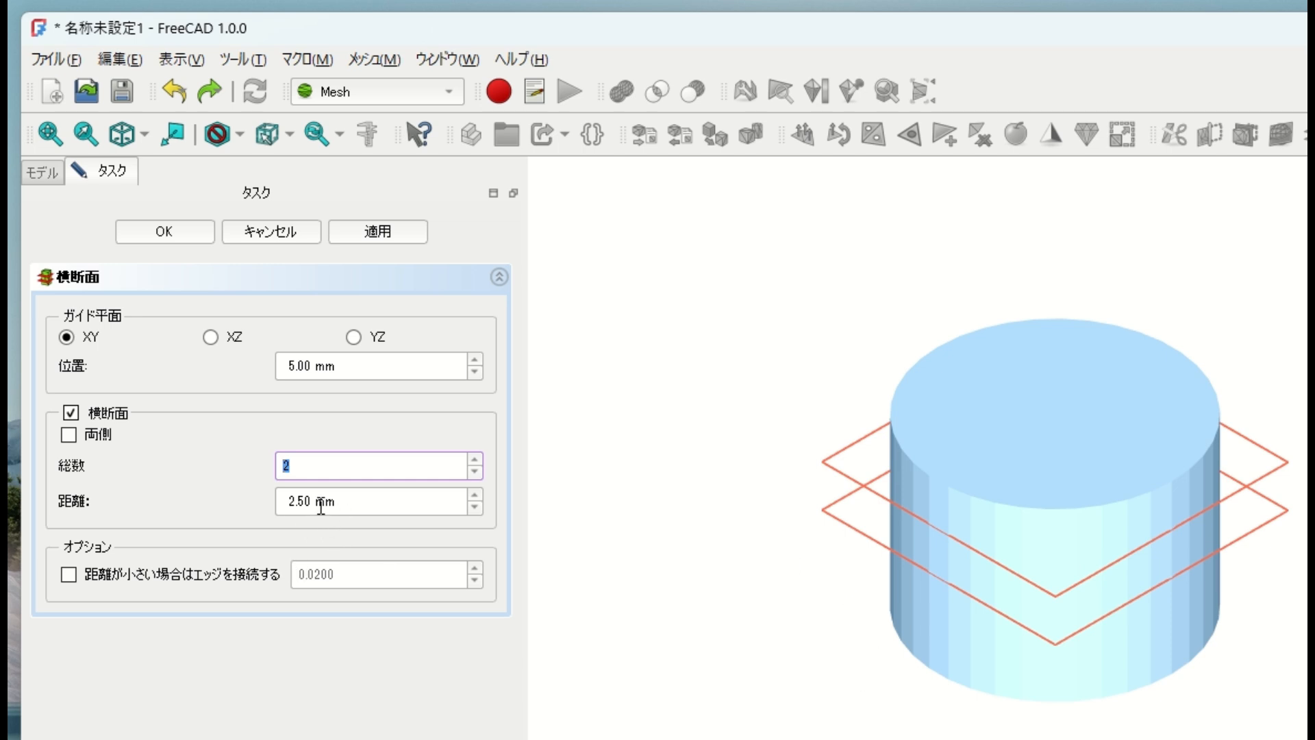
pyautogui.click(329, 466)
pyautogui.click(475, 461)
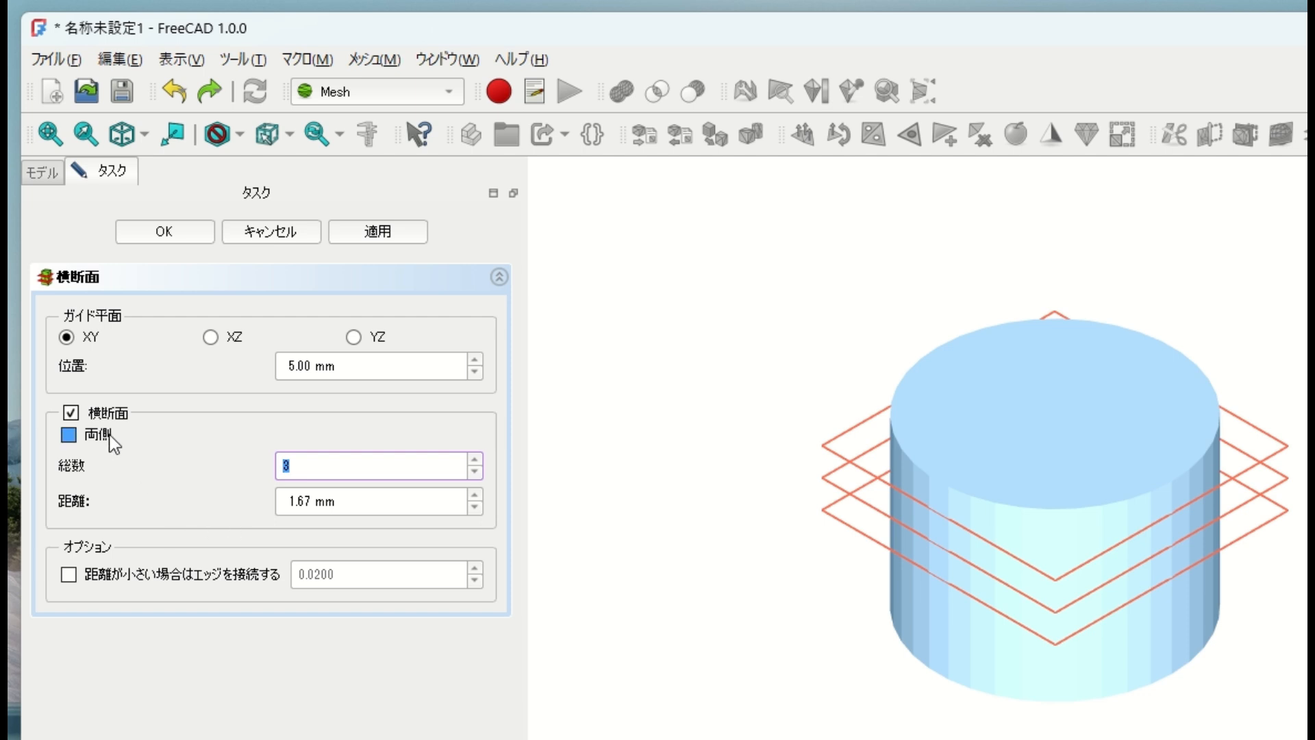
pyautogui.click(75, 439)
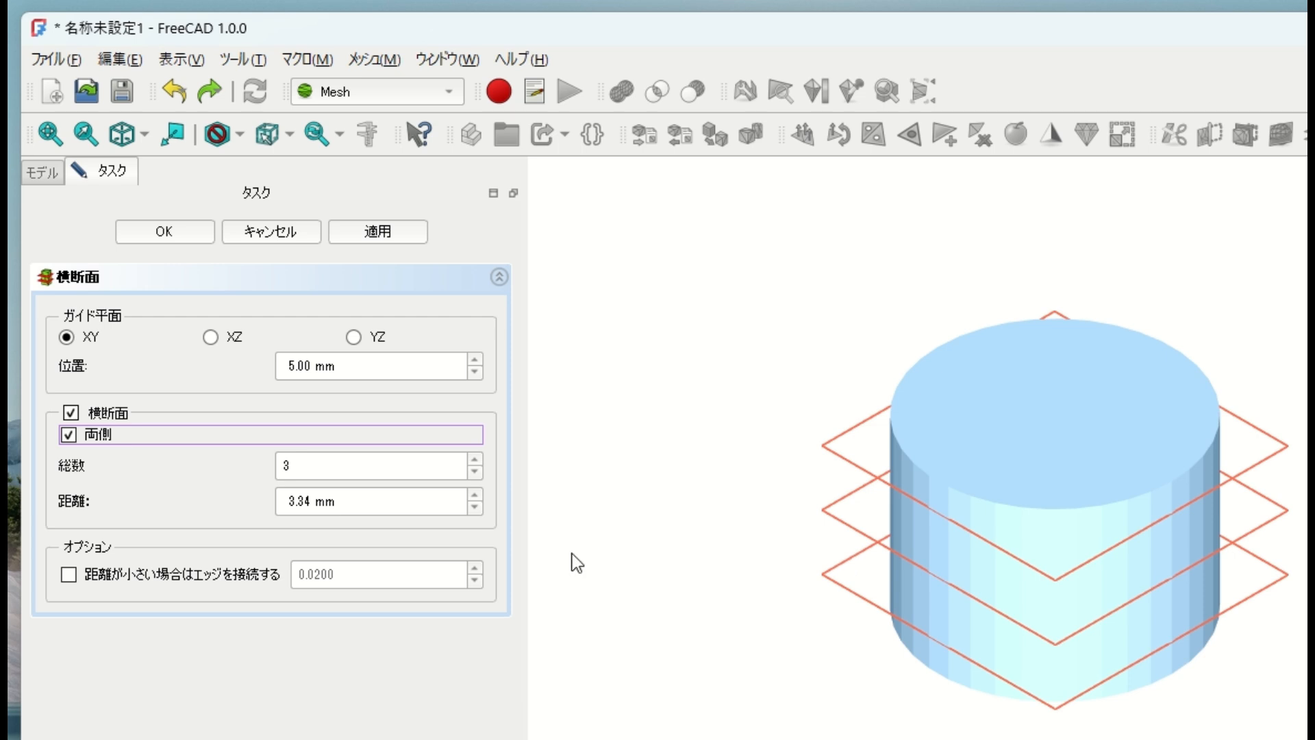
# - Apply the cross-sections to the cylinder mesh, close the command, and select the resulting Mesh_cs object
pyautogui.click(410, 236)
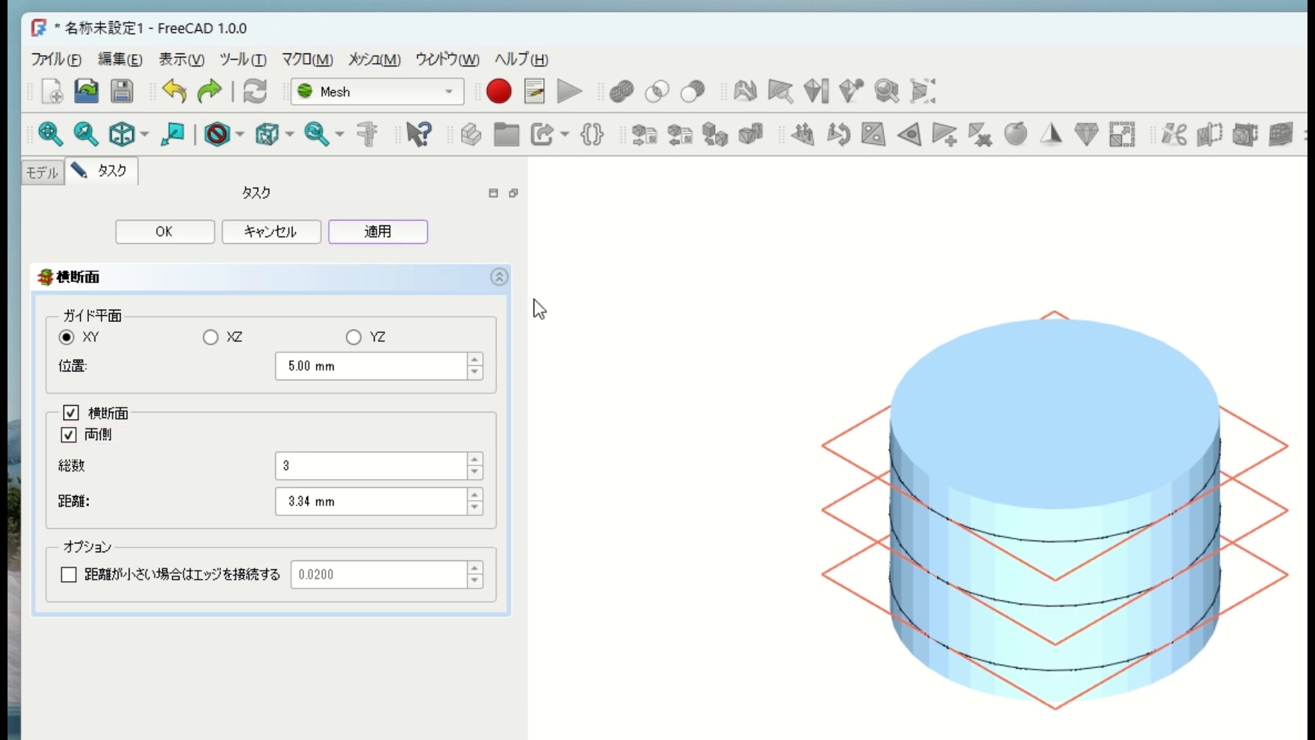
pyautogui.click(263, 233)
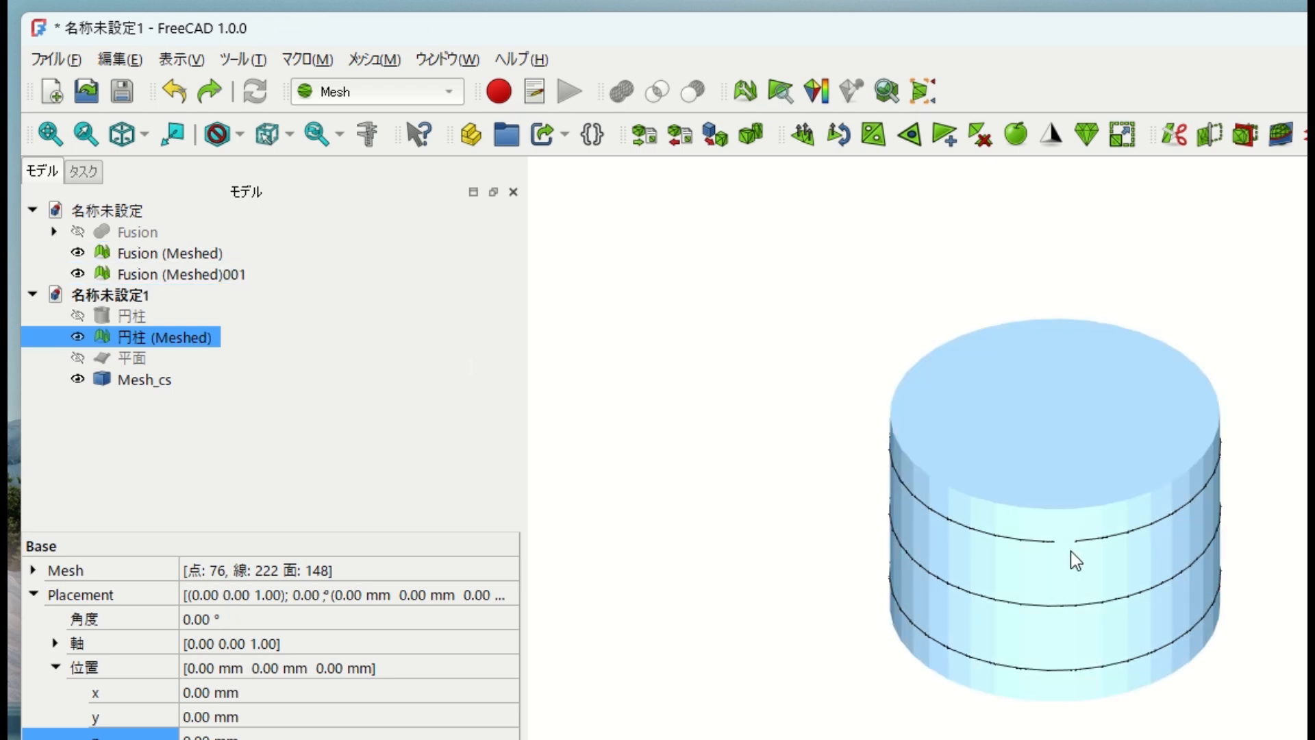
pyautogui.click(132, 388)
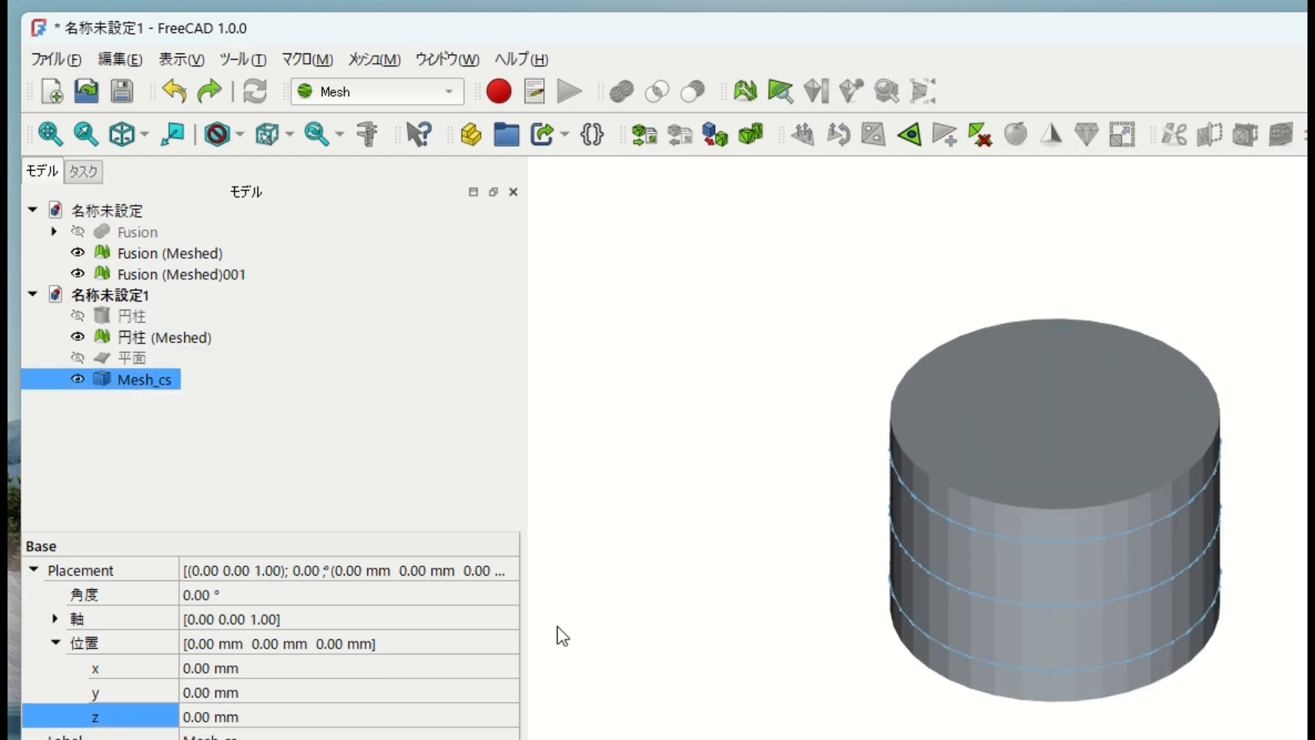